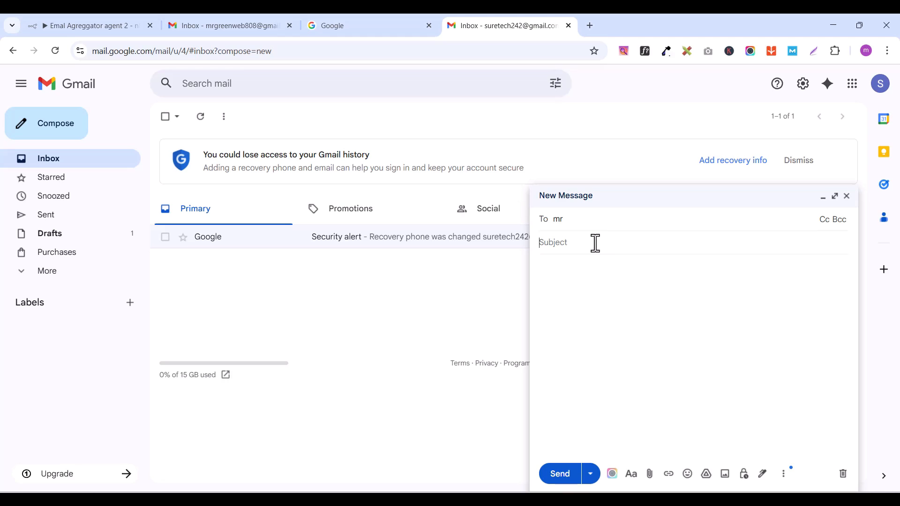
Step: Address the new message to the recipient's e-mail address and set its subject to "Update on xyz"
double_click(596, 226)
left_click(636, 260)
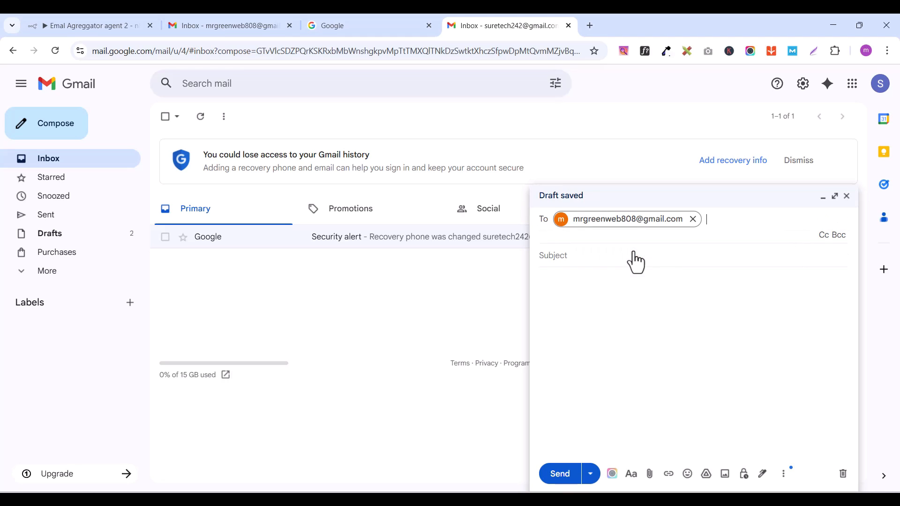
key("Tab")
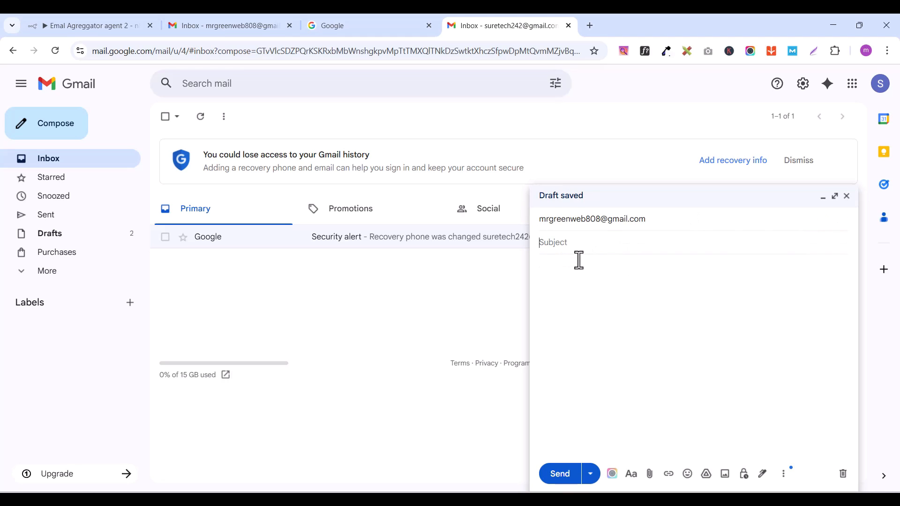
type("Update on xyz")
Step: Write the body "Hey, I want to check on the new update on the software." and send the email
left_click(579, 280)
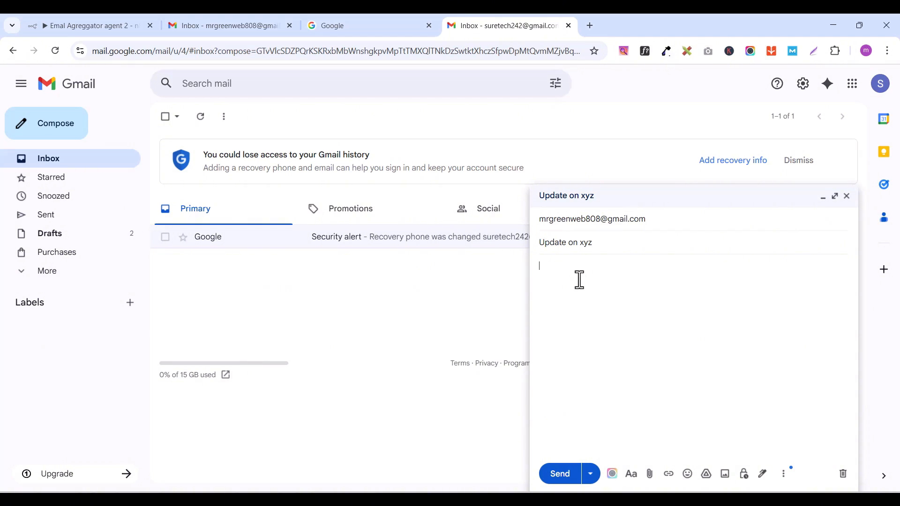
type("Hey i want to check on the new update on the software.")
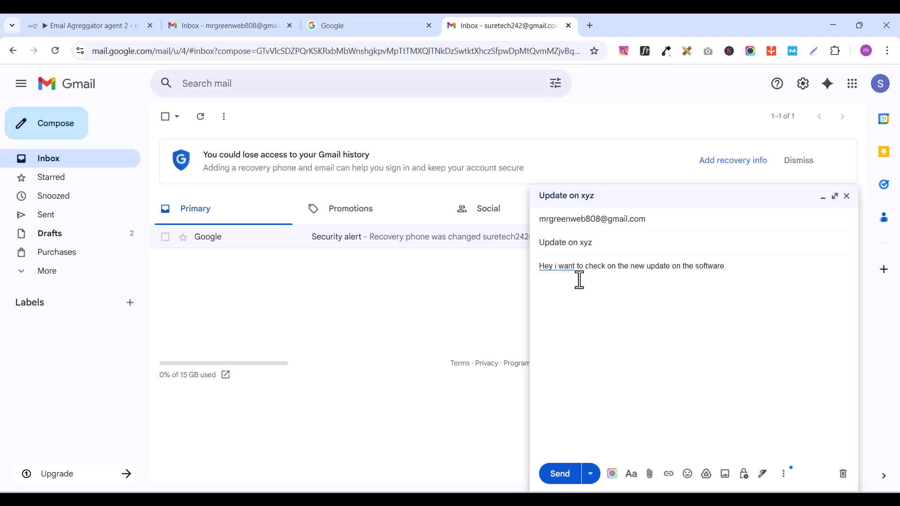
left_click(557, 268)
left_click(583, 287)
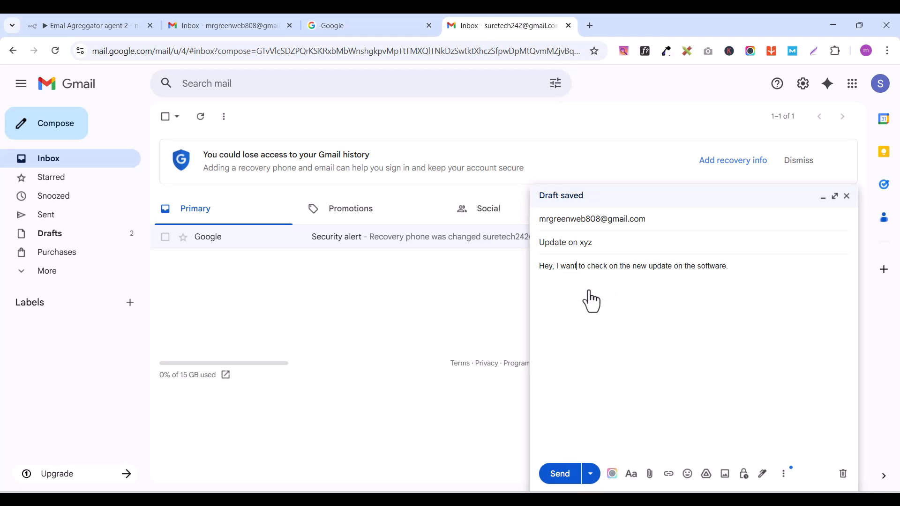
left_click(559, 475)
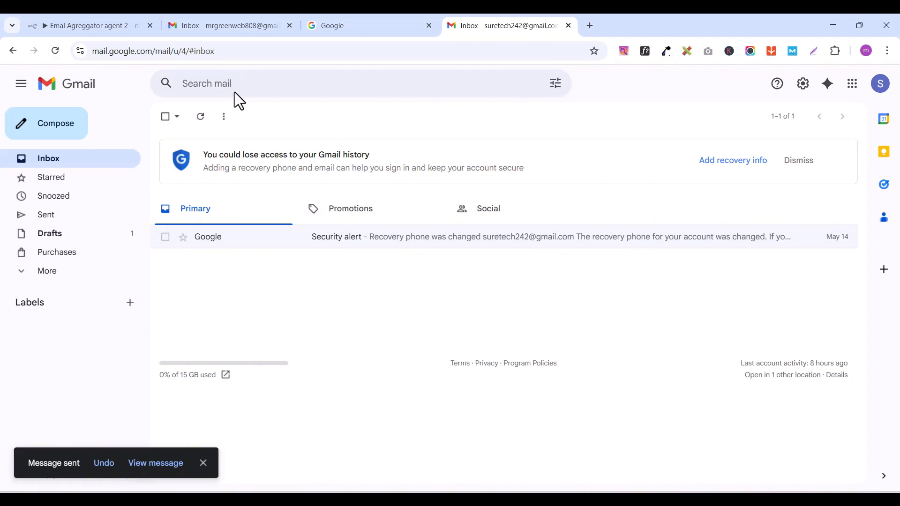
Step: Reload the recipient account's Gmail inbox and check for the incoming test email
left_click(251, 32)
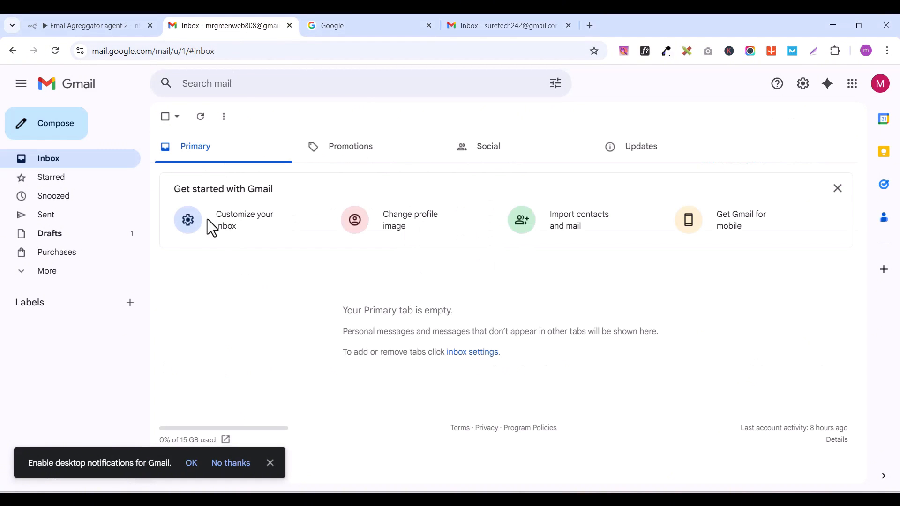
left_click(55, 51)
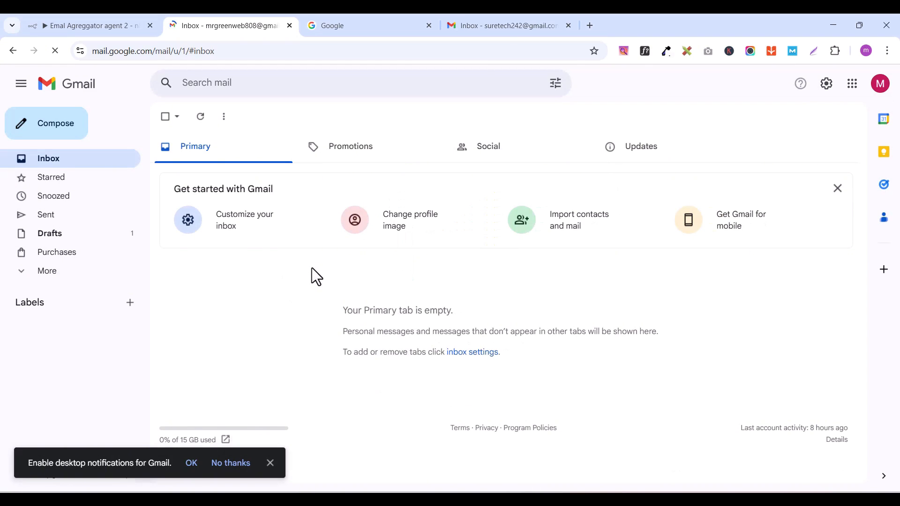
left_click(45, 160)
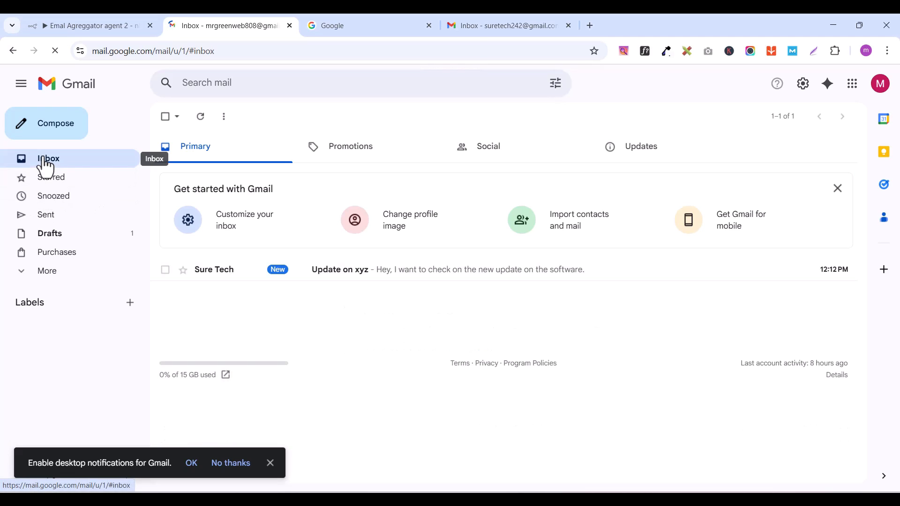
Step: Switch to n8n and execute the whole "Emal Agreggator agent 2" workflow
left_click(85, 27)
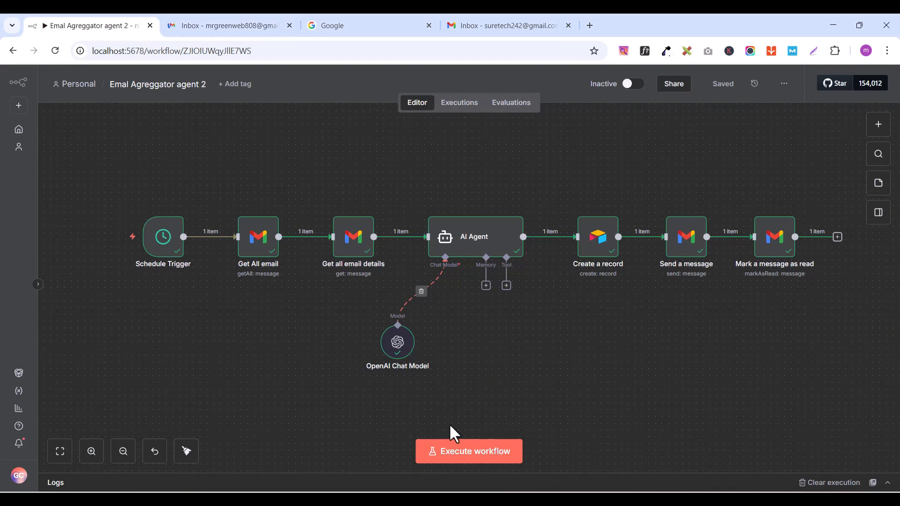
left_click(434, 447)
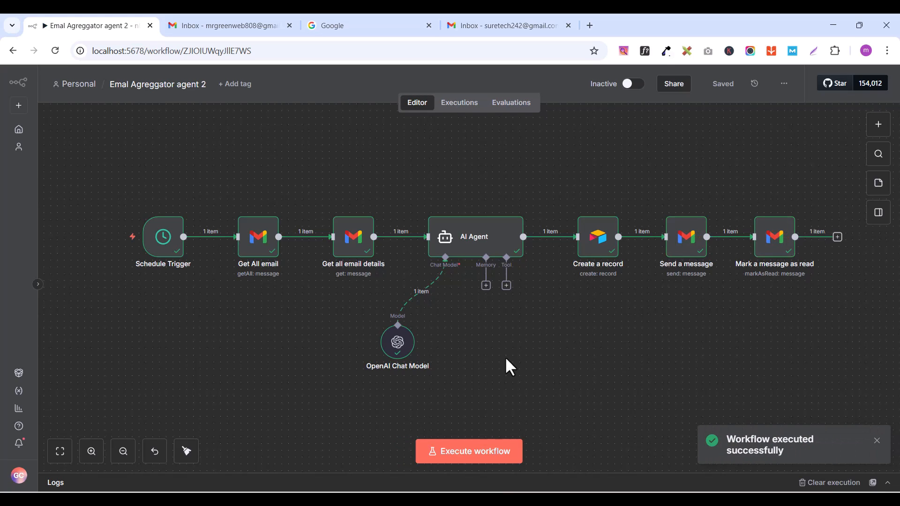
Step: Check the test email in the recipient's Gmail inbox, and open the automatic reply to "Update on xyz" in the sender's account
left_click(192, 30)
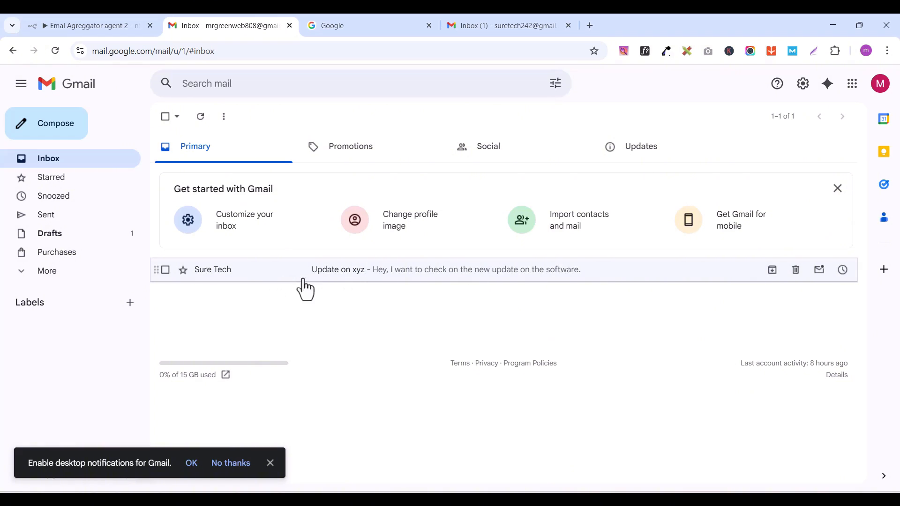
left_click(520, 28)
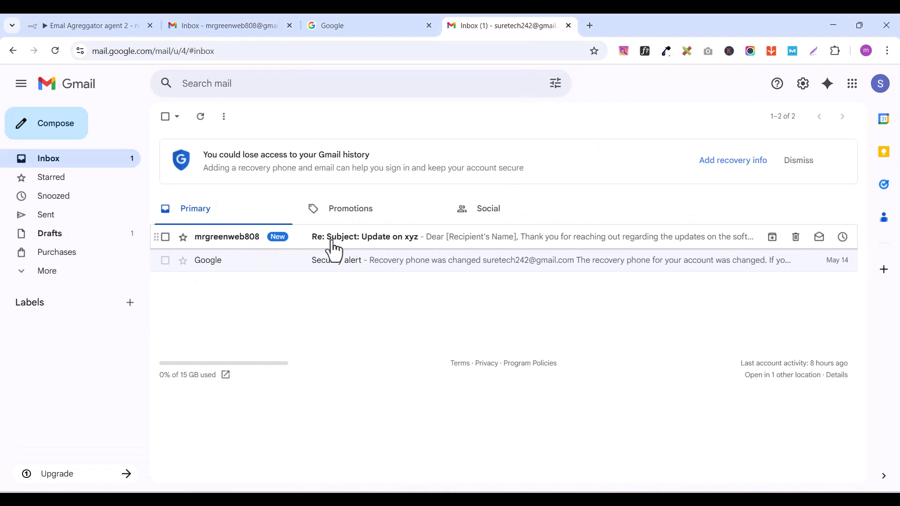
left_click(451, 241)
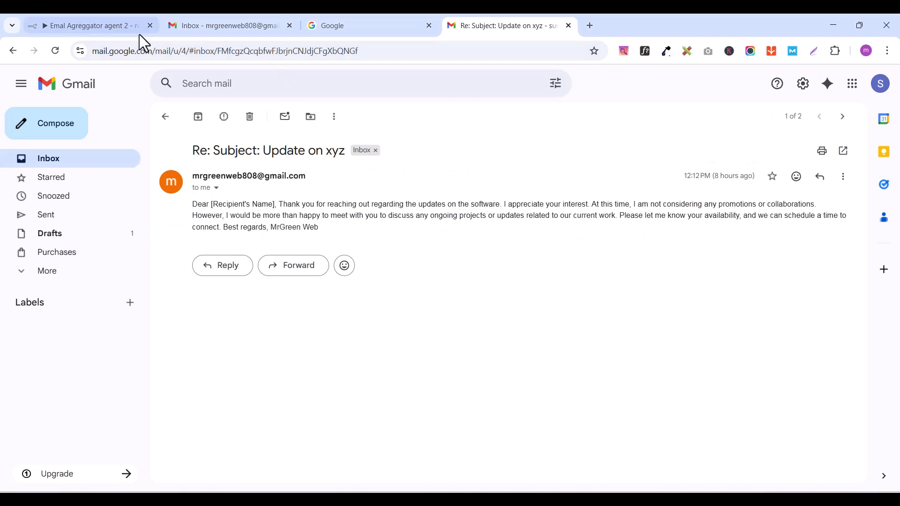
Step: Switch to n8n and add a Schedule Trigger as the first node of the "Email Agreggator Agent 3" workflow
left_click(107, 29)
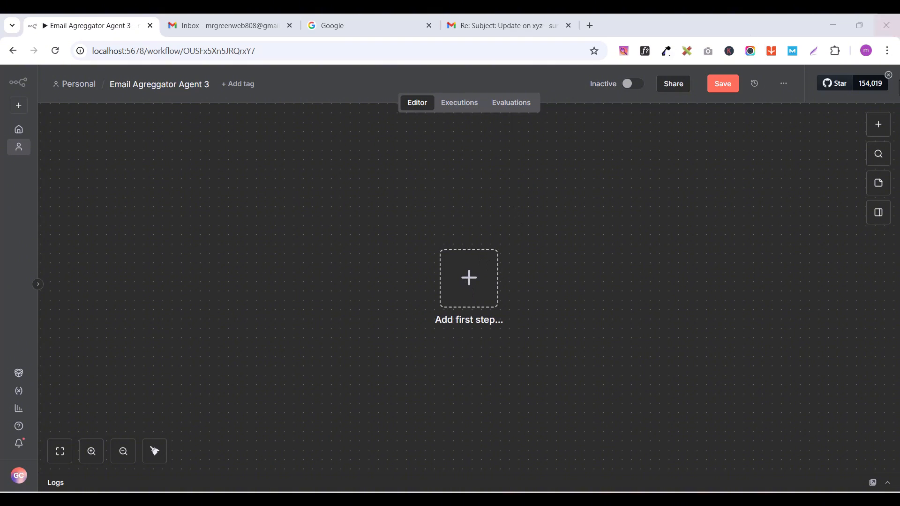
left_click(881, 130)
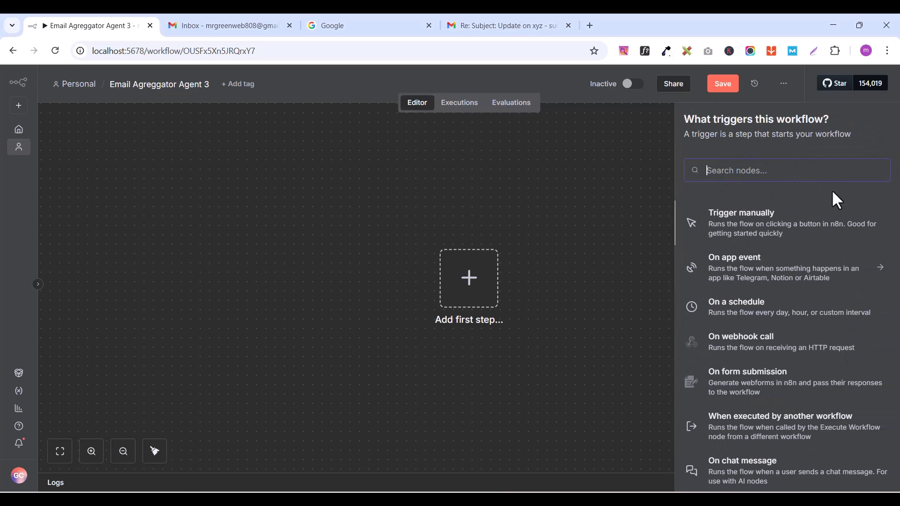
left_click(631, 160)
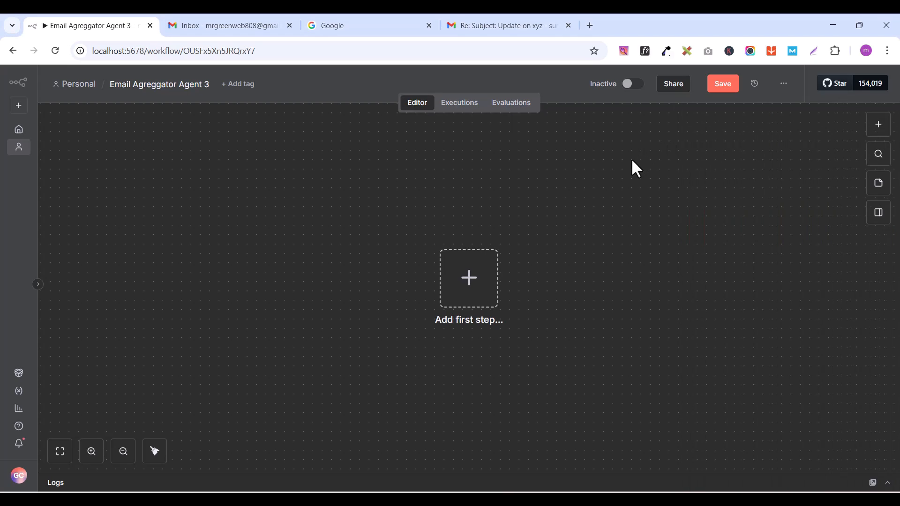
left_click(485, 285)
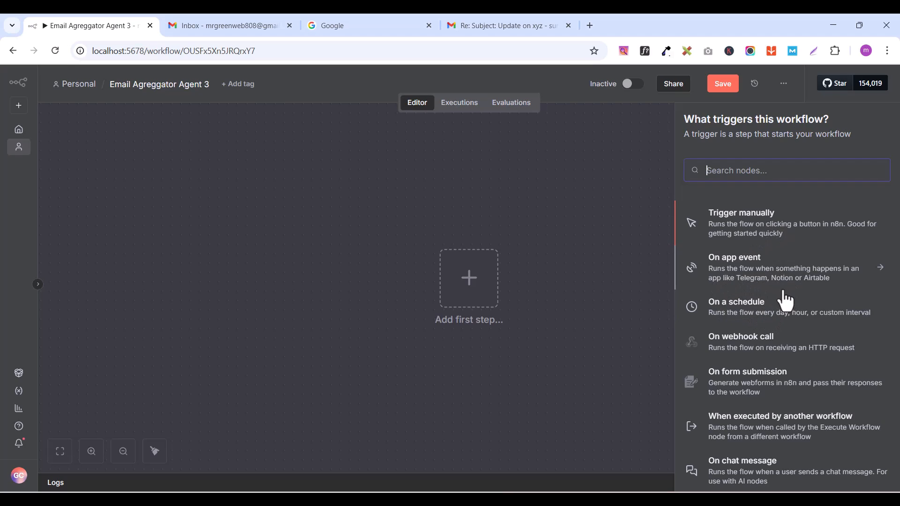
left_click(747, 312)
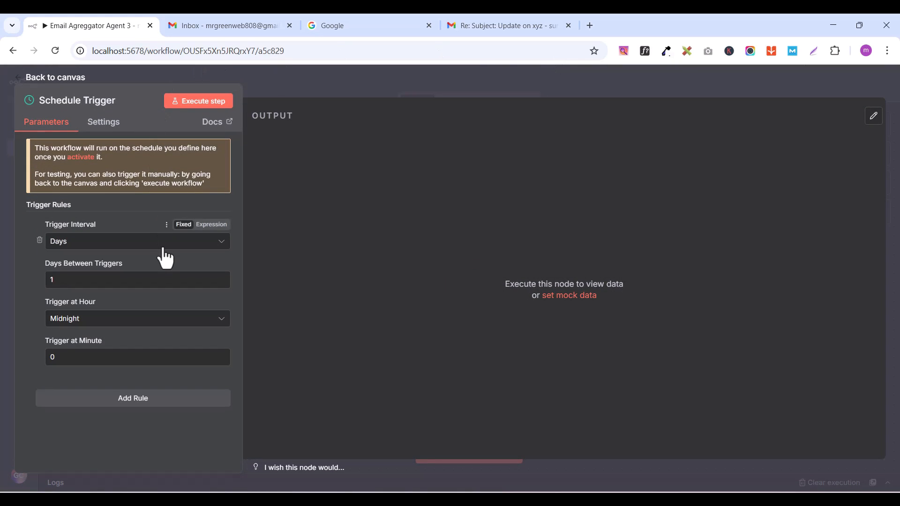
left_click(35, 80)
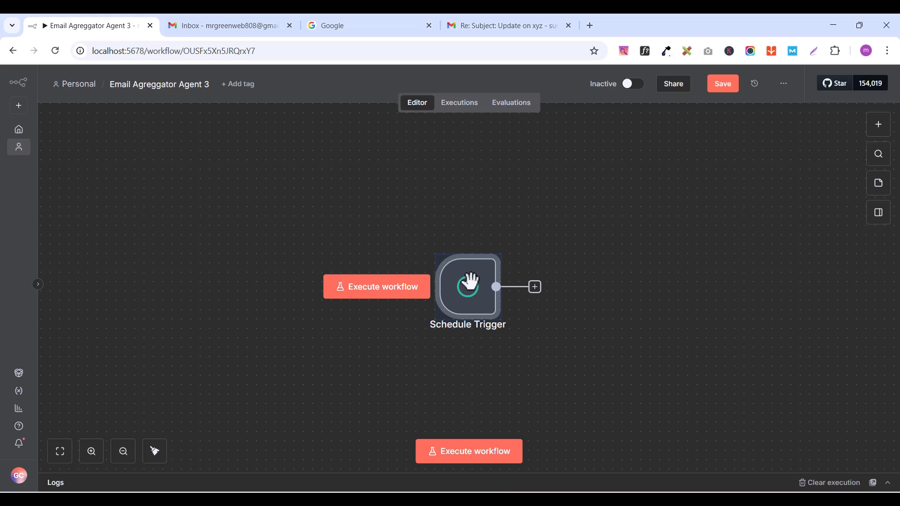
Step: Set the Schedule Trigger's interval to Hours with 2 hours between triggers, and return to the canvas
mouse_move(472, 295)
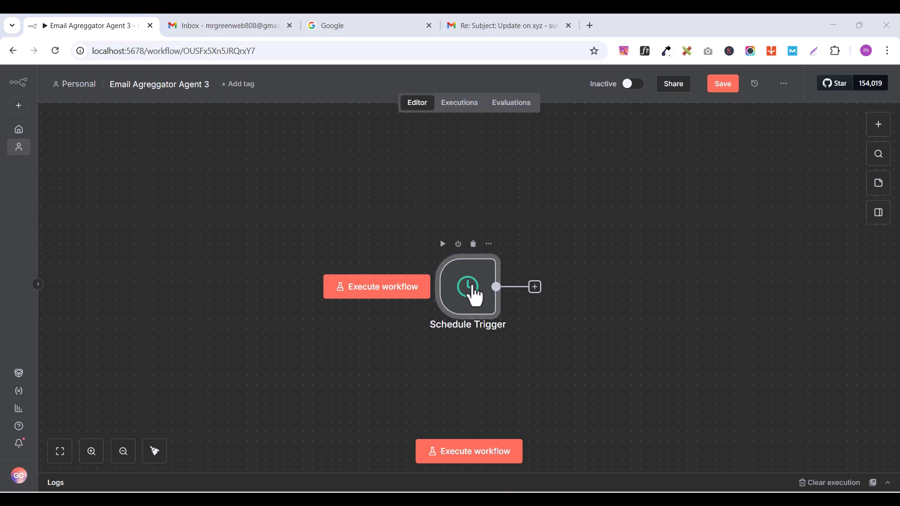
double_click(472, 294)
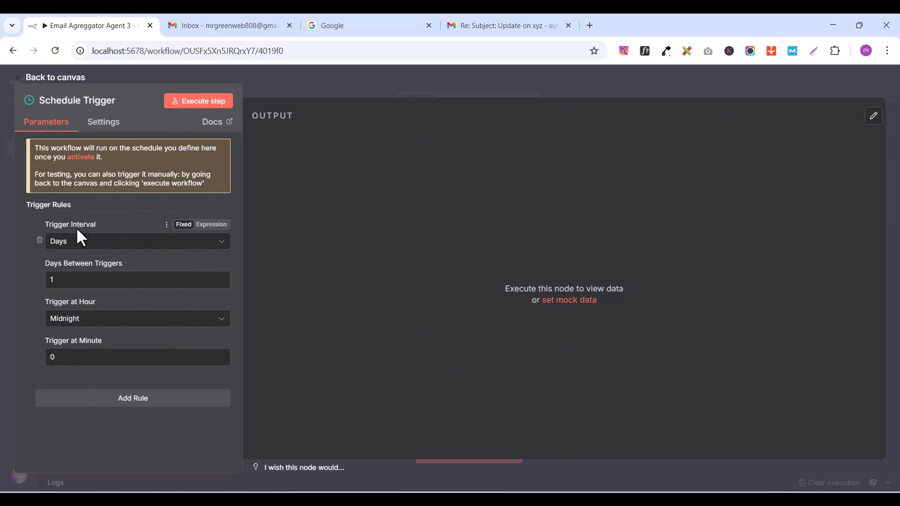
left_click(85, 242)
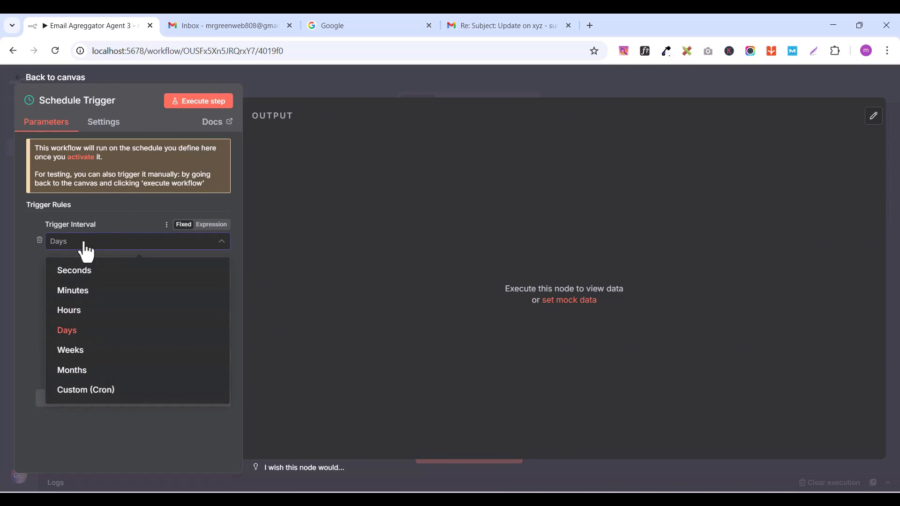
left_click(73, 312)
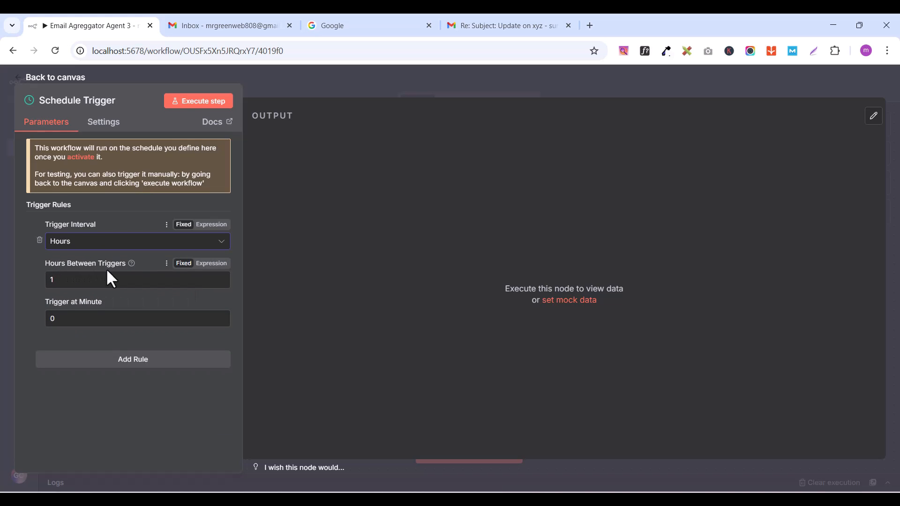
double_click(66, 281)
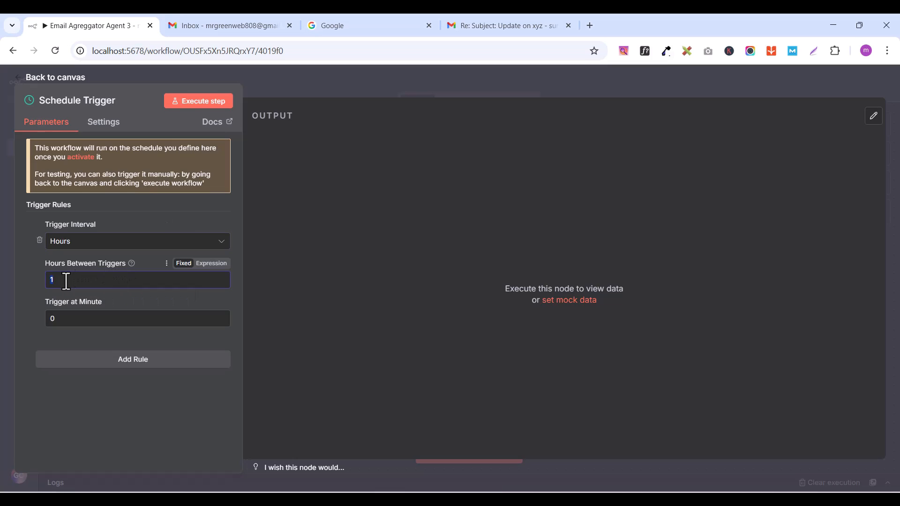
type("2")
left_click(40, 79)
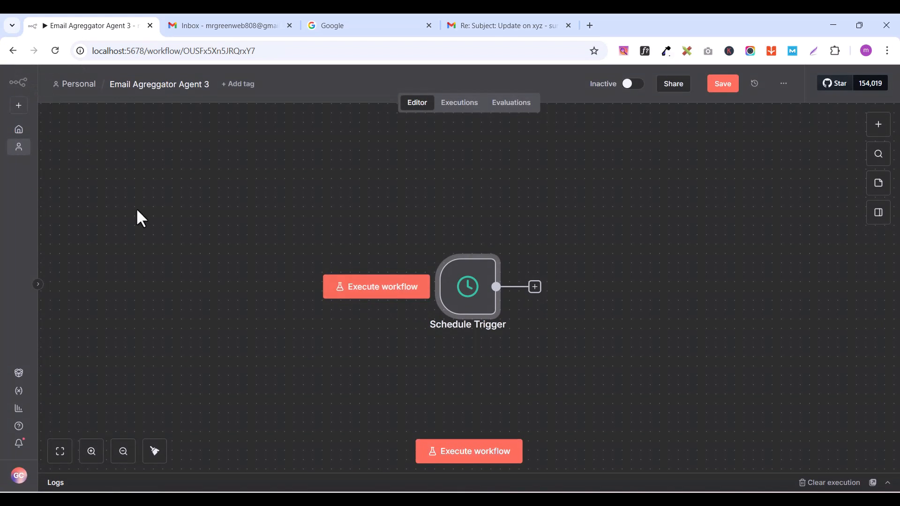
Step: Execute the Schedule Trigger on its own and inspect its output in the Schema and Table views
left_click(534, 287)
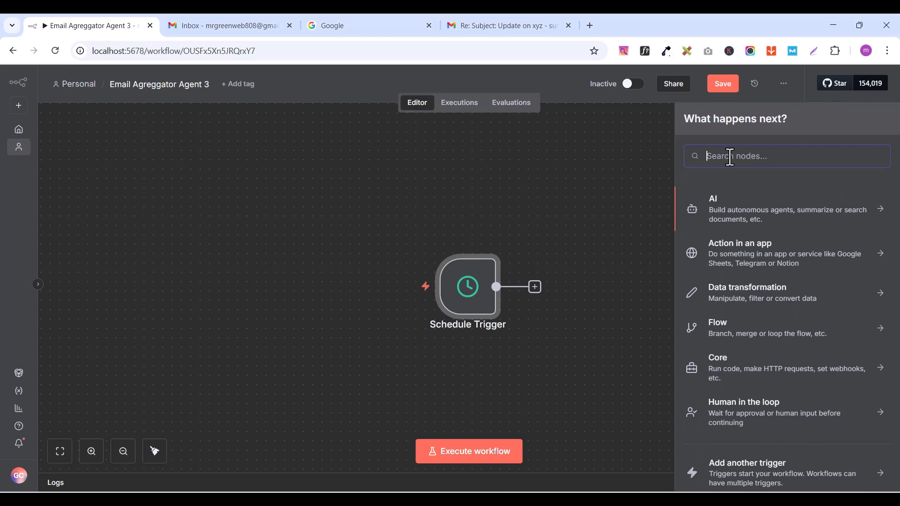
double_click(468, 287)
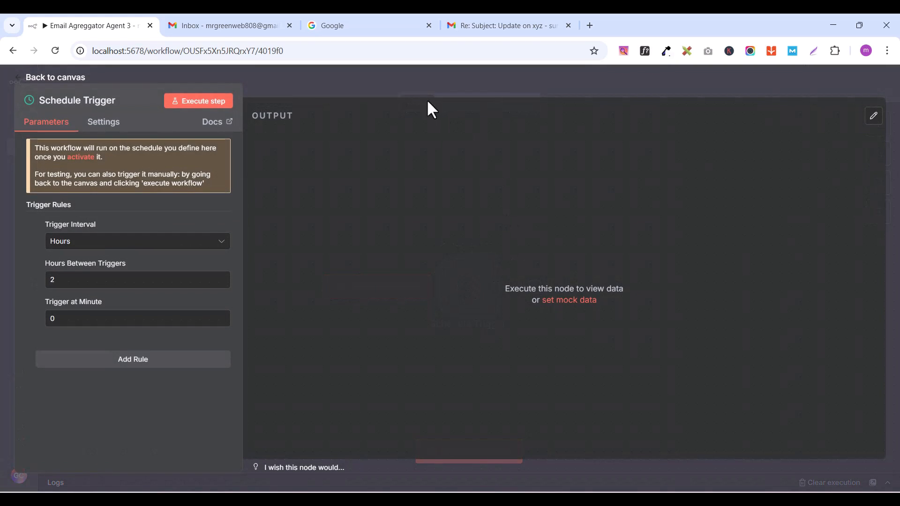
left_click(195, 105)
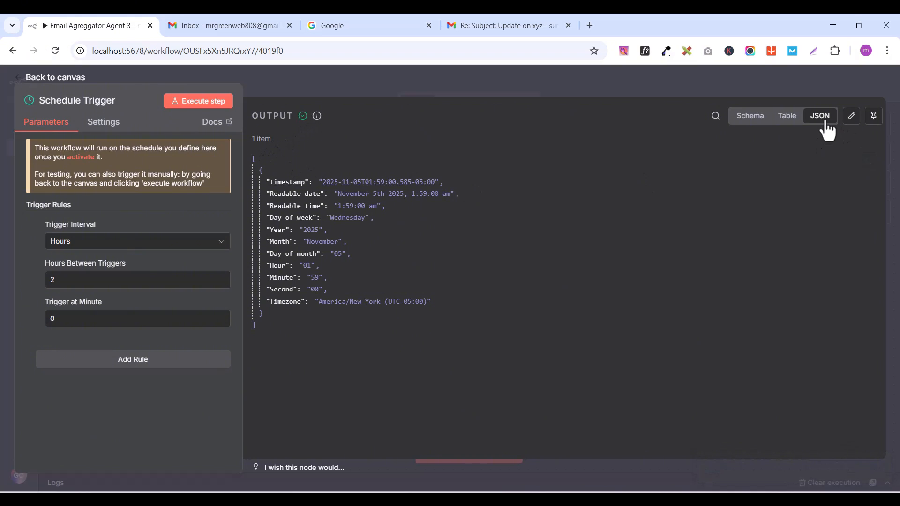
left_click(750, 117)
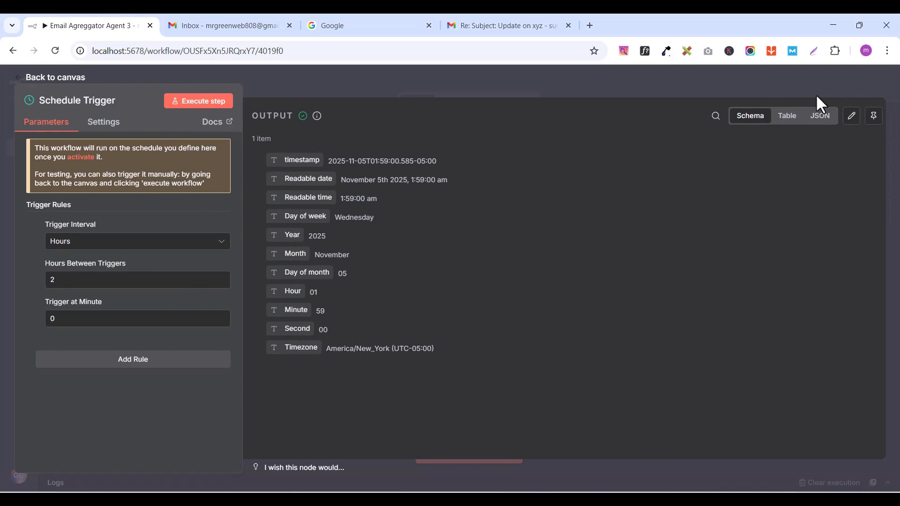
left_click(787, 116)
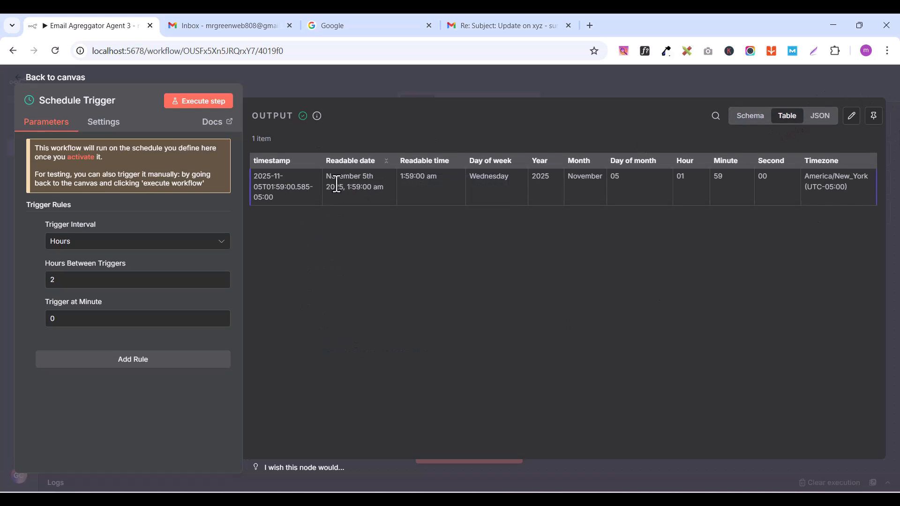
left_click(743, 119)
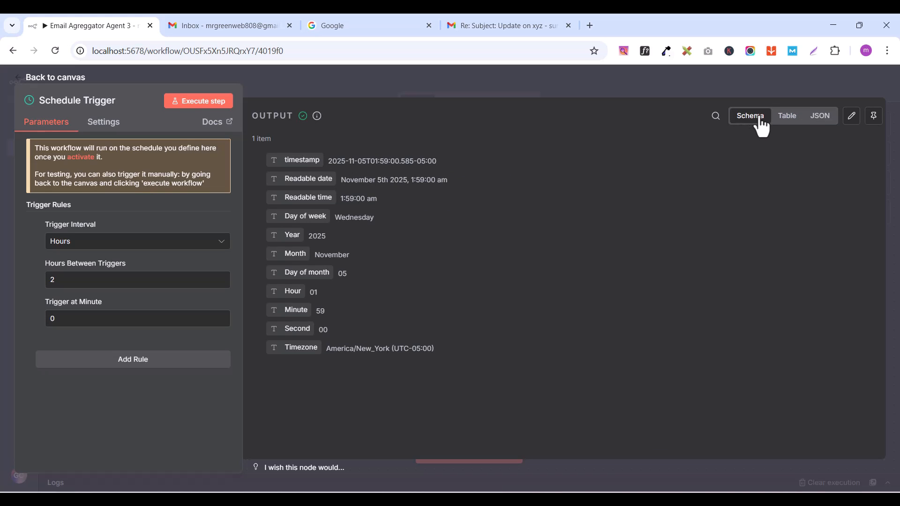
left_click(47, 77)
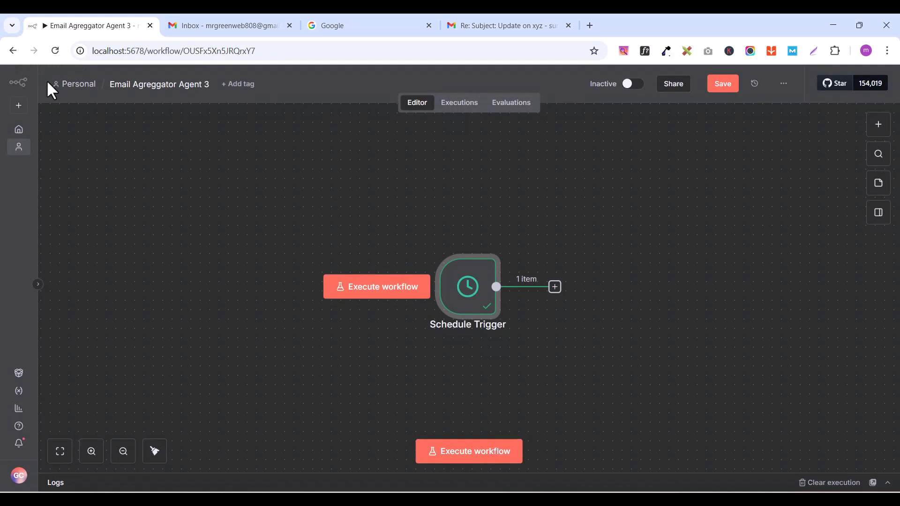
Step: Add a Gmail node with the Get a message action after the Schedule Trigger
left_click(555, 288)
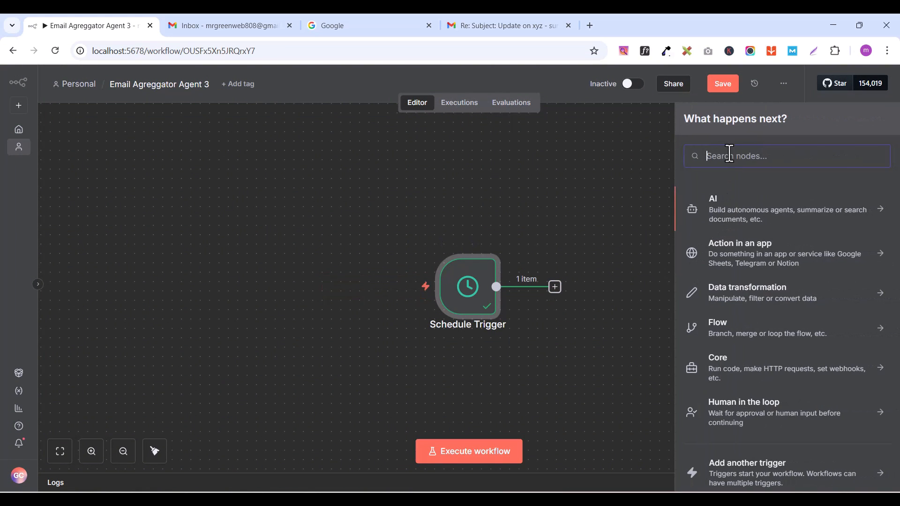
type("gmail")
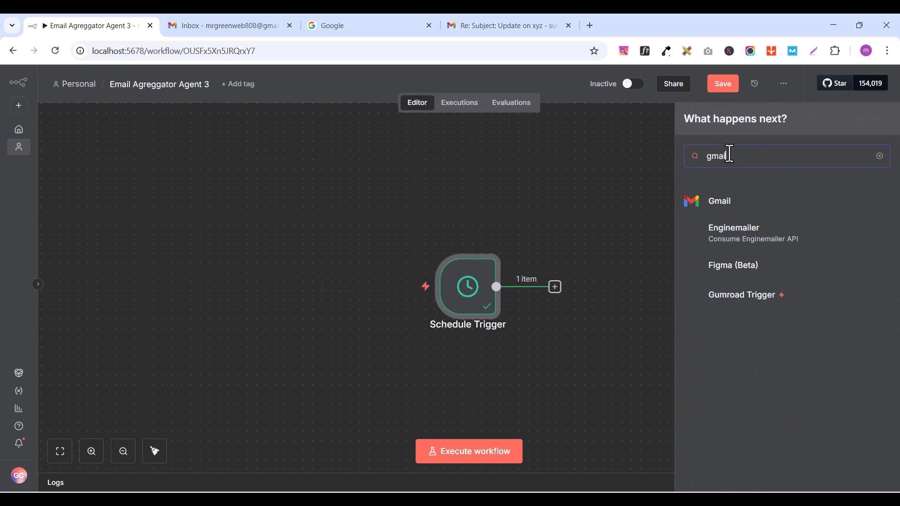
left_click(730, 207)
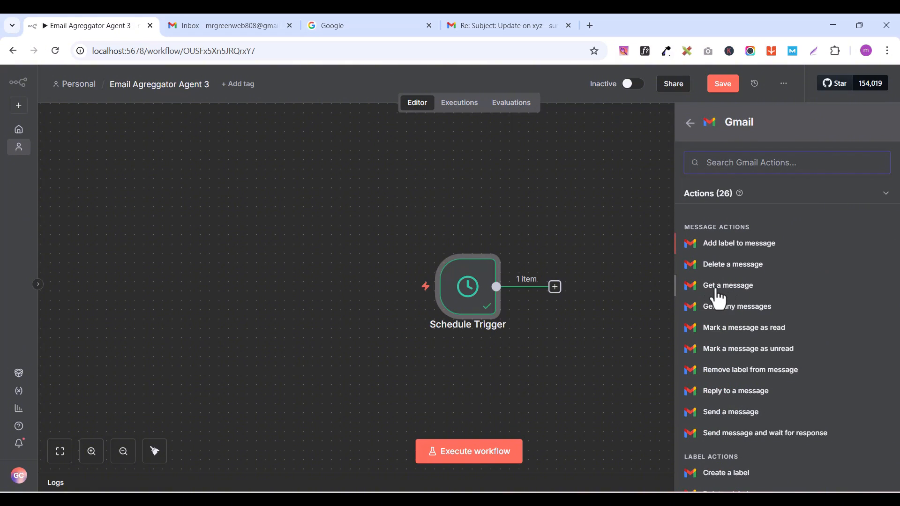
left_click(723, 291)
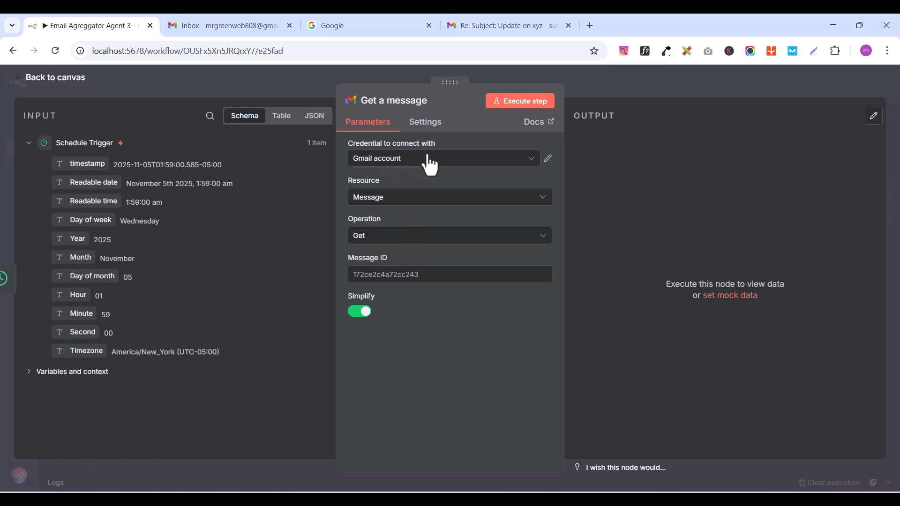
Step: Select the existing Gmail account credential for the Gmail node and change its operation to Get Many
left_click(524, 162)
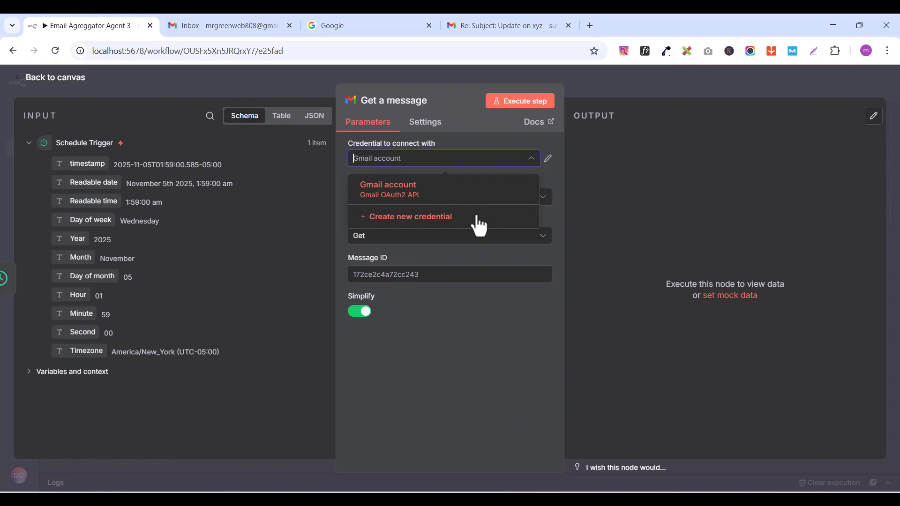
left_click(431, 161)
left_click(432, 161)
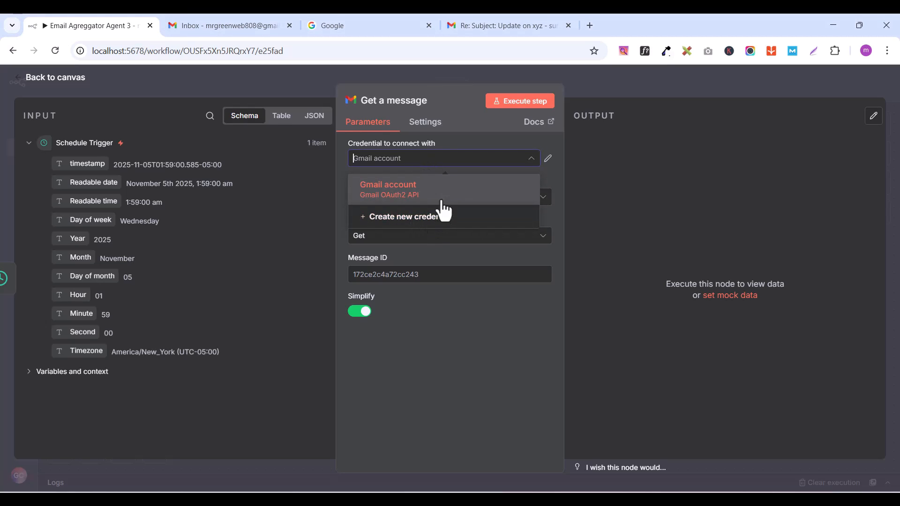
left_click(407, 197)
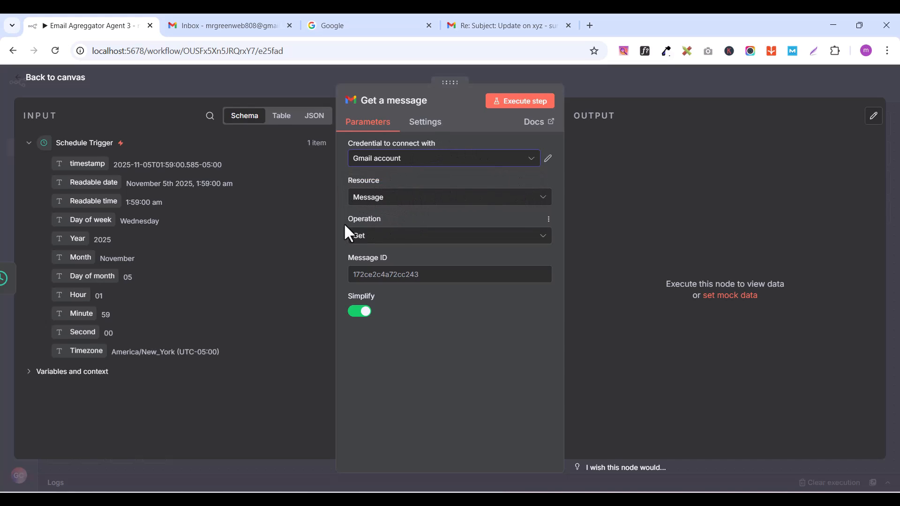
left_click(386, 239)
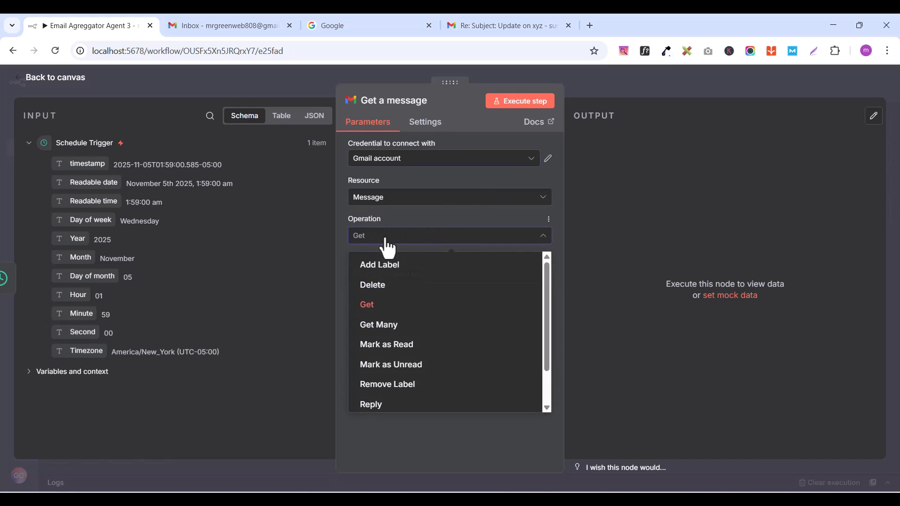
left_click(385, 327)
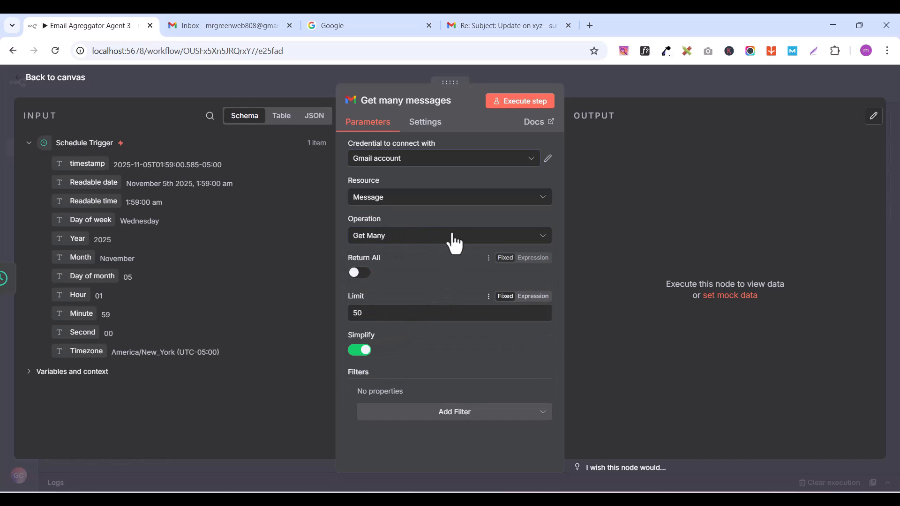
Step: Limit the Gmail node to 2 messages with a Read Status filter of unread emails only, and execute it
double_click(366, 312)
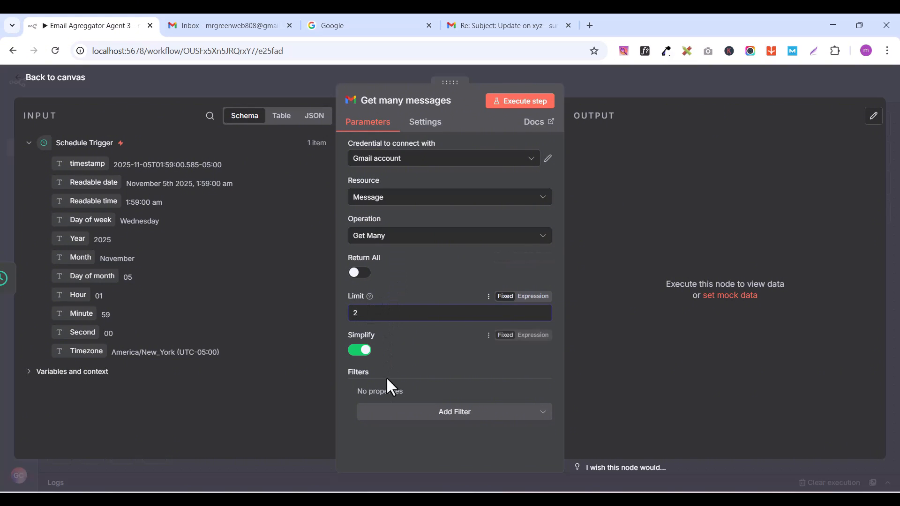
left_click(453, 413)
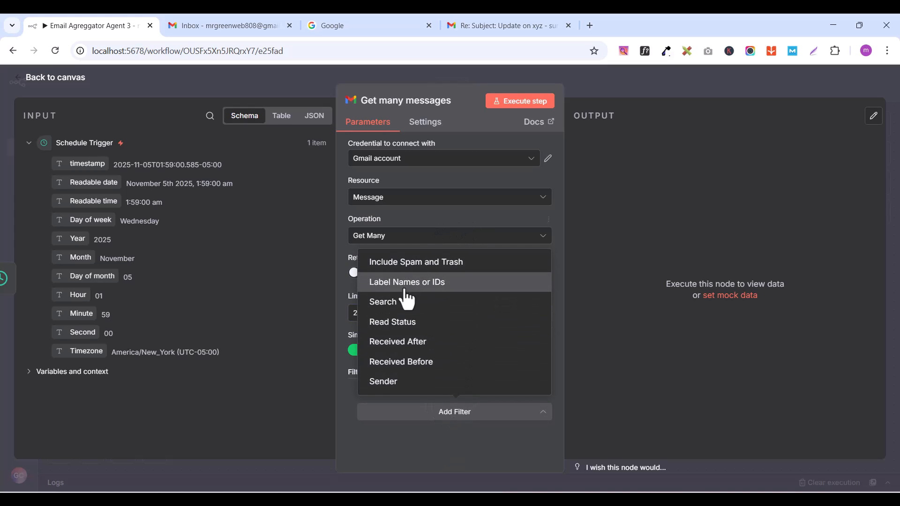
left_click(417, 325)
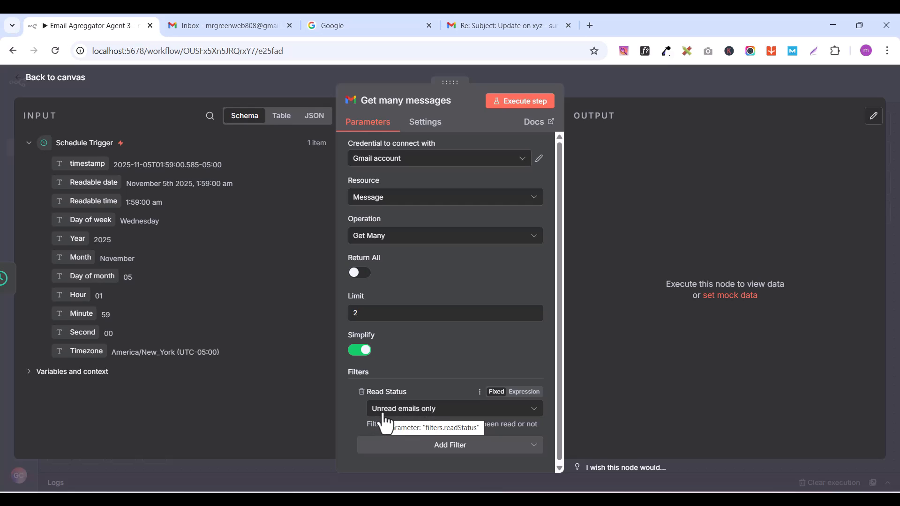
left_click(517, 107)
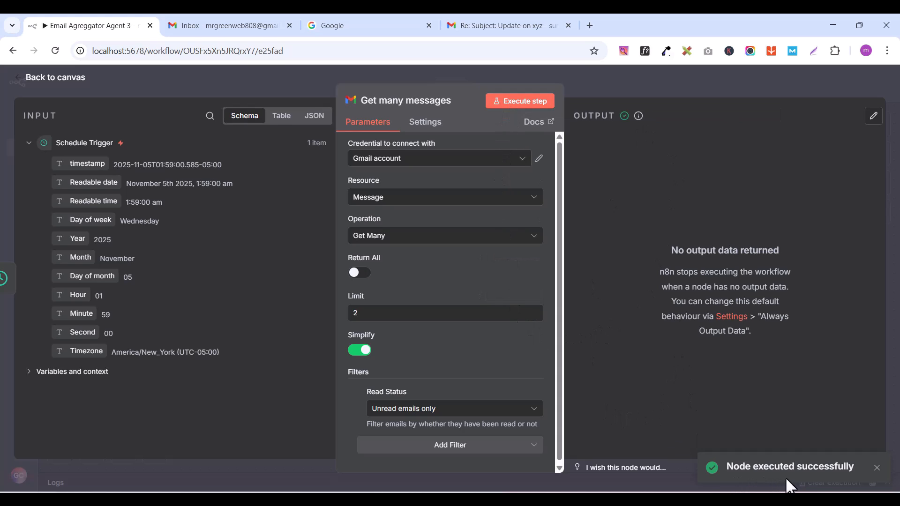
left_click(47, 78)
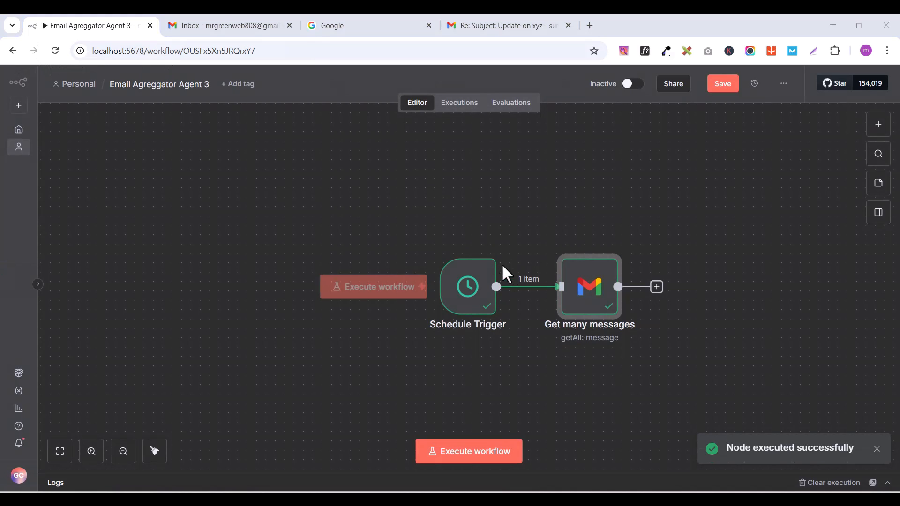
Step: Rename the Get many messages node to "get all email" and tidy up the workflow layout on the canvas
scroll(571, 325, "up", 4)
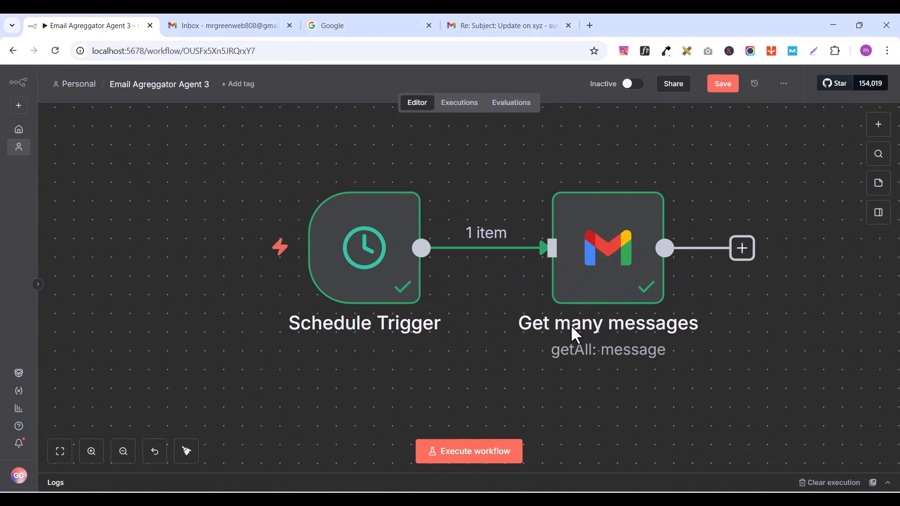
double_click(597, 281)
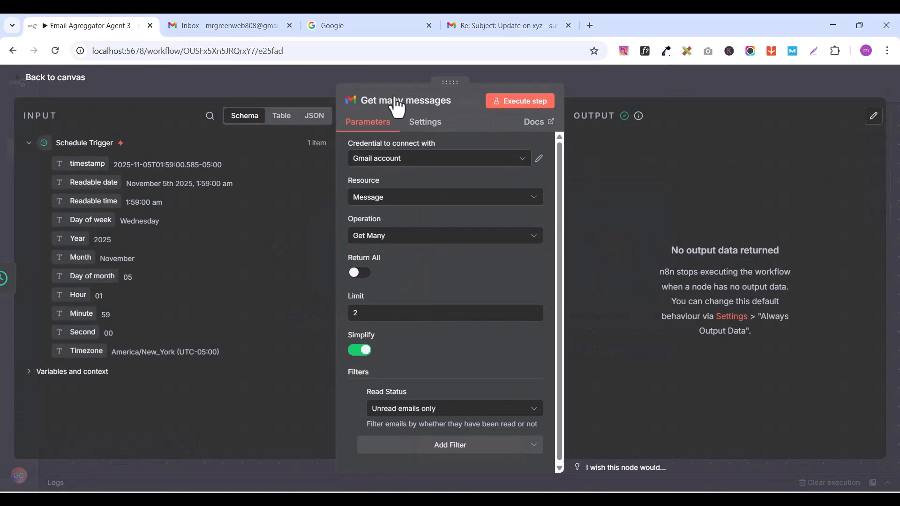
left_click(382, 101)
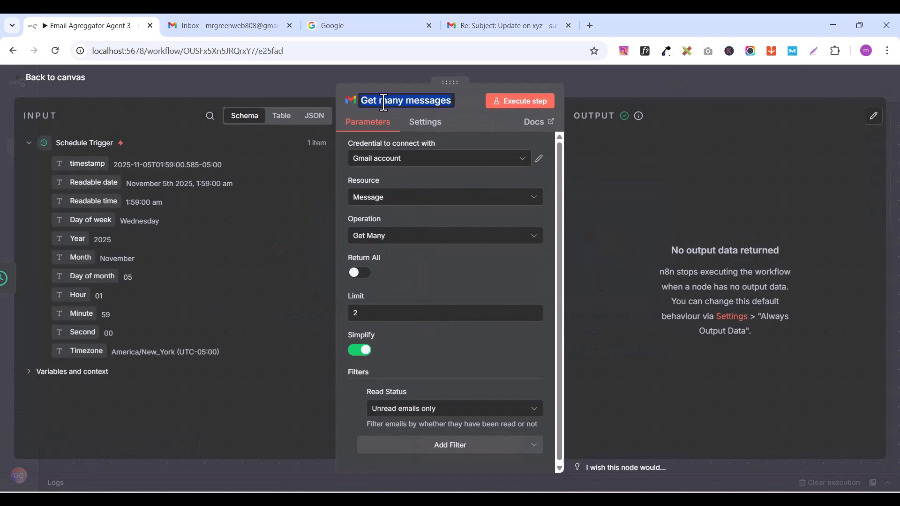
type("get all email")
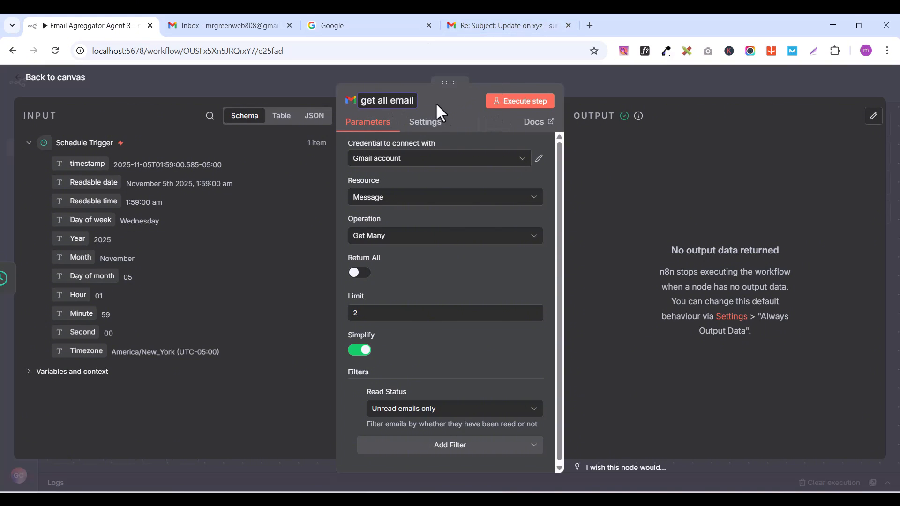
left_click(55, 78)
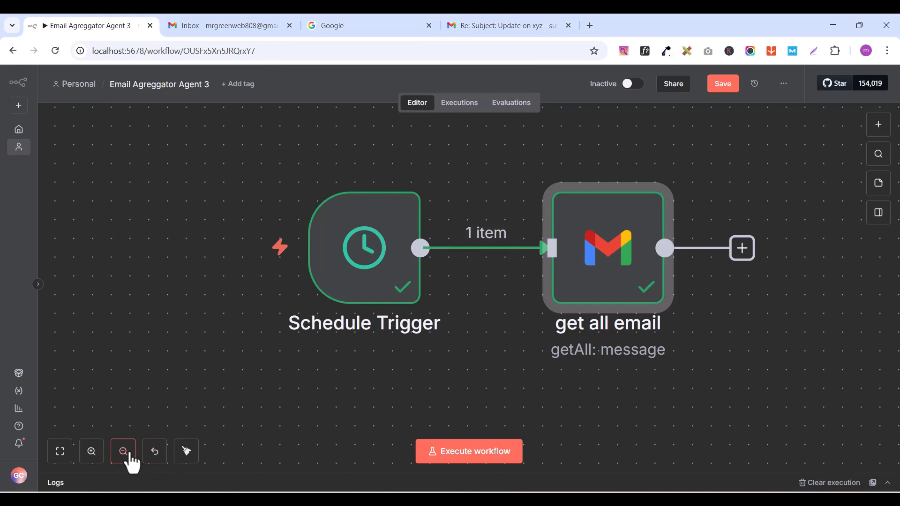
left_click(186, 451)
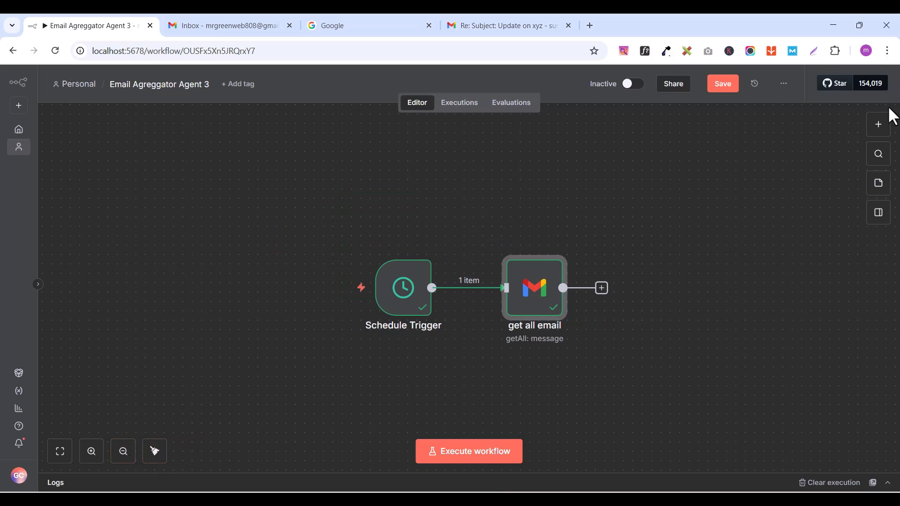
Step: Add a second Gmail node with the Get a message action after "get all email", using the Gmail account credential
left_click(878, 126)
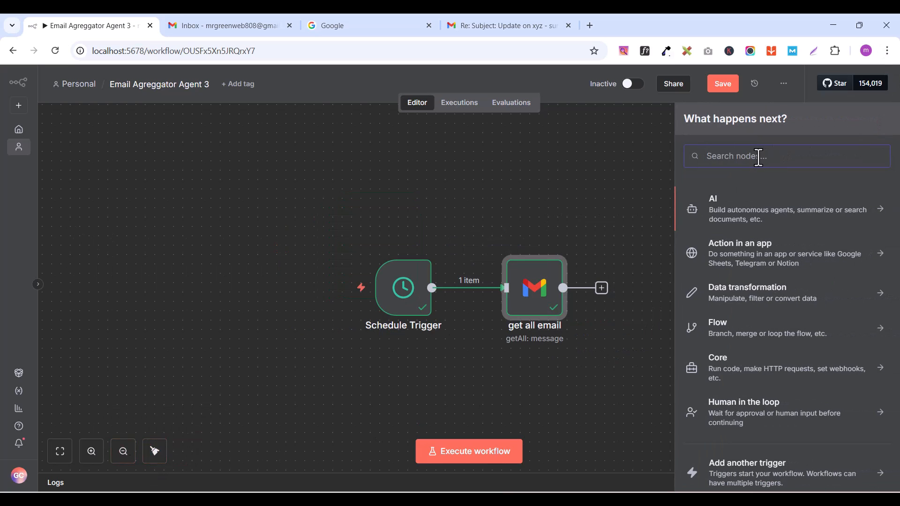
type("gmail")
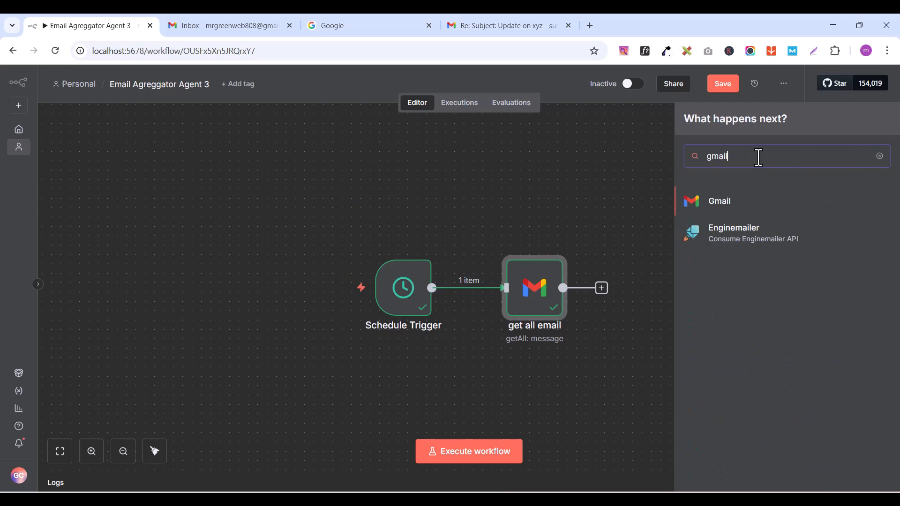
left_click(728, 211)
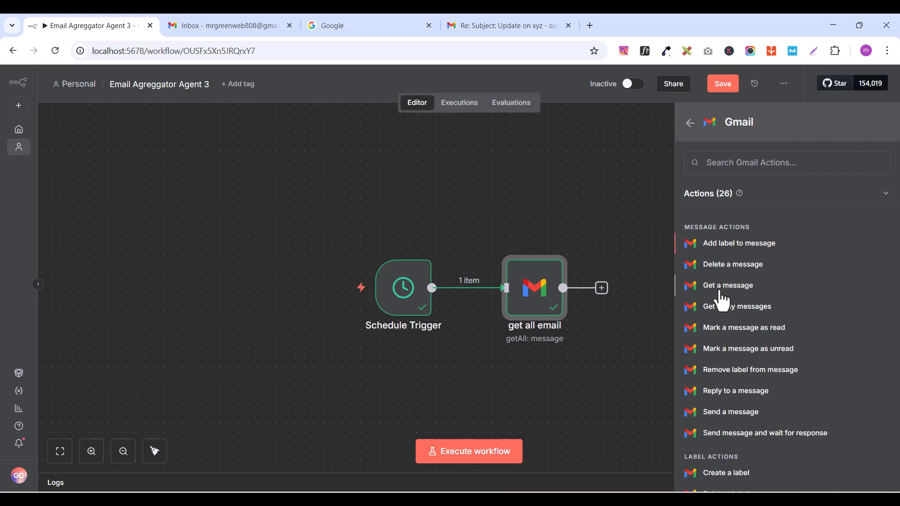
left_click(721, 287)
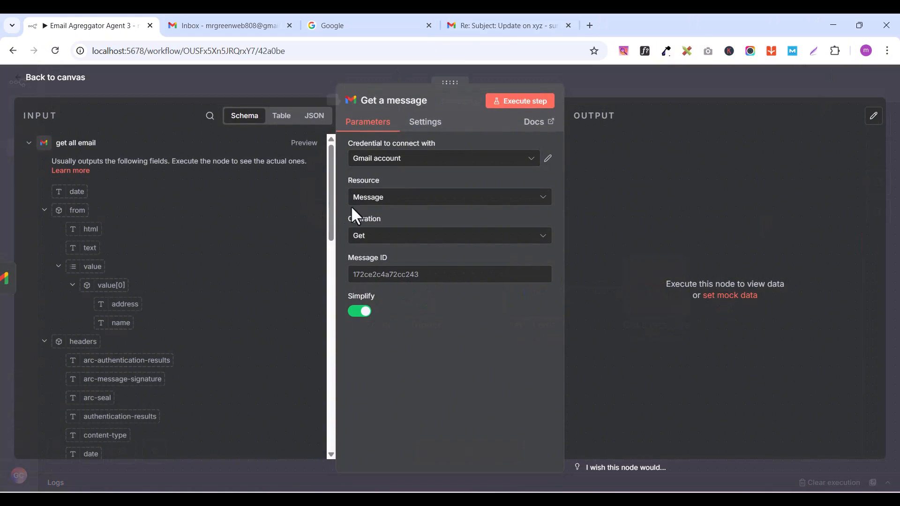
left_click(372, 159)
left_click(379, 194)
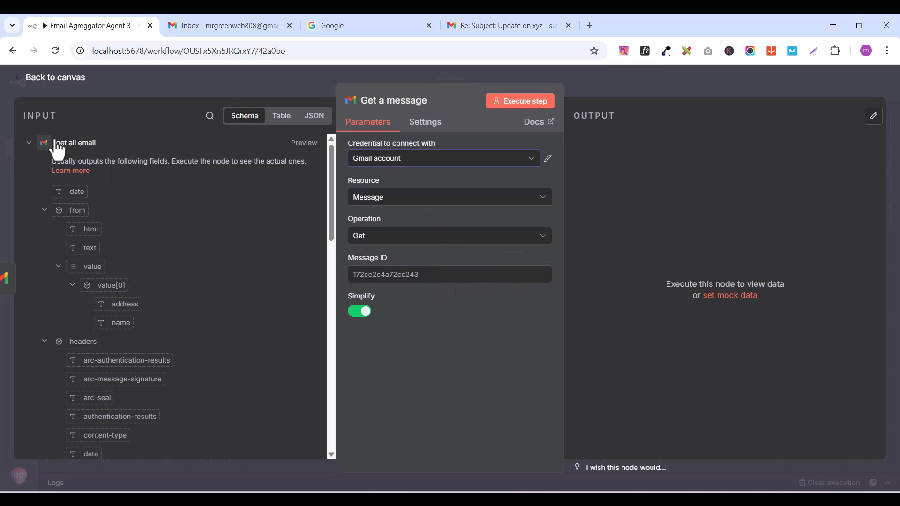
Step: Examine the input fields that "get all email" offers to the Get a message node
left_click(29, 143)
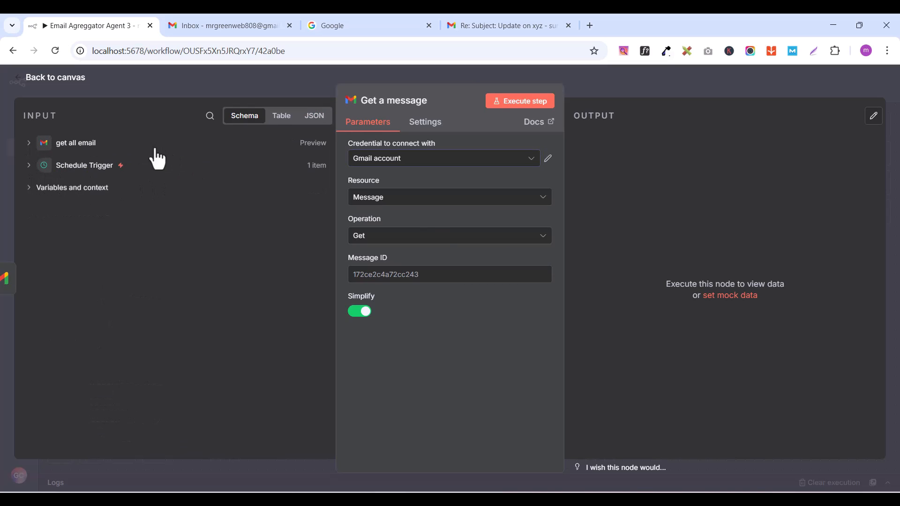
left_click(29, 143)
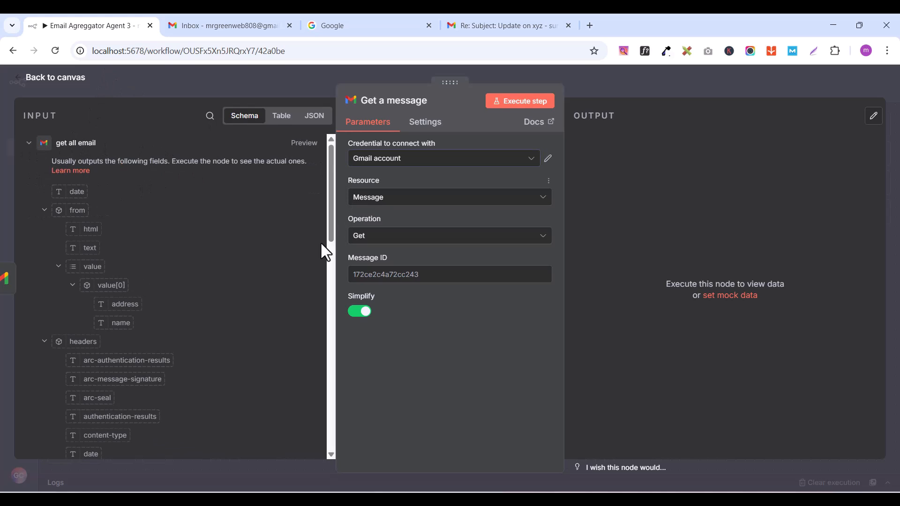
scroll(137, 389, "down", 10)
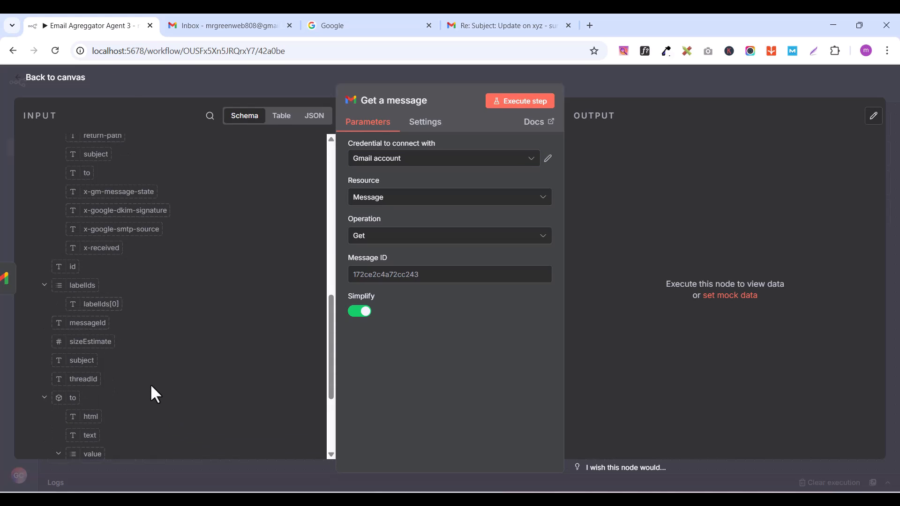
scroll(152, 377, "up", 10)
scroll(154, 373, "down", 1)
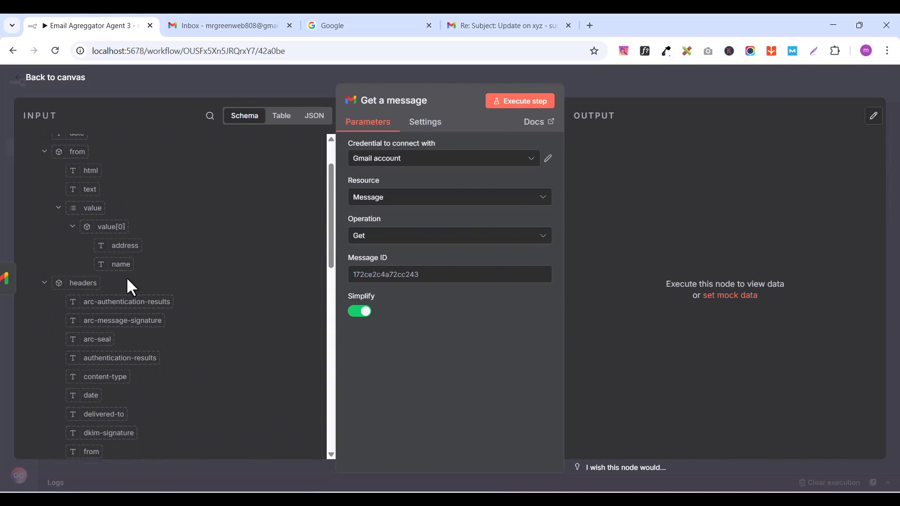
scroll(127, 280, "down", 5)
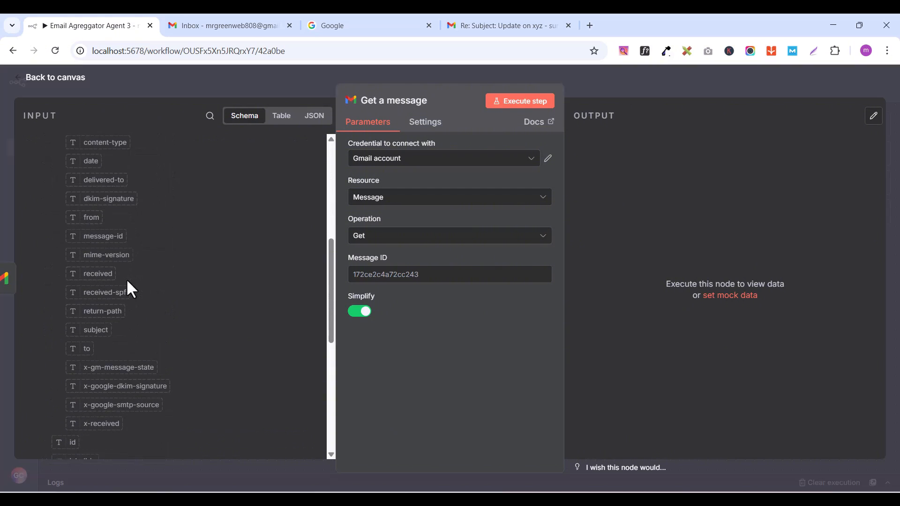
scroll(127, 281, "down", 5)
scroll(127, 281, "up", 11)
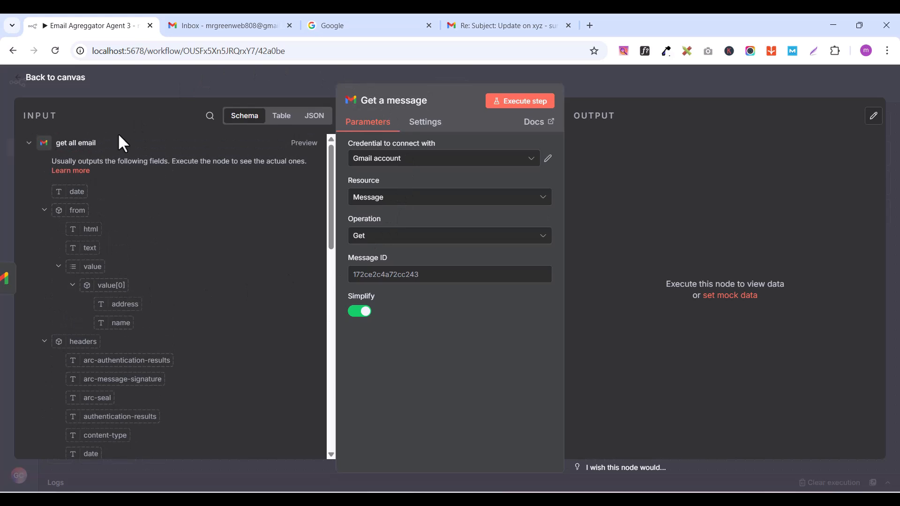
Step: Switch to the sender's Gmail inbox and delete the "Re: Subject: Update on xyz" reply
left_click(485, 21)
left_click(43, 164)
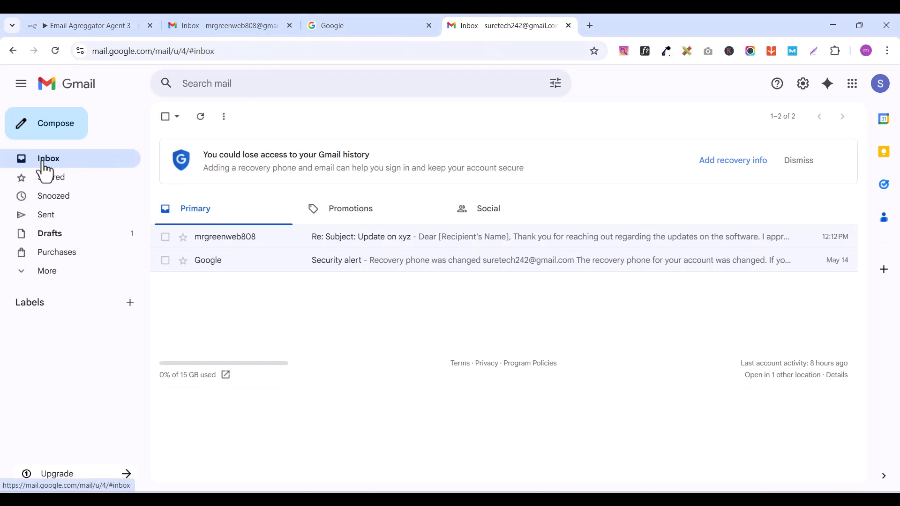
left_click(164, 237)
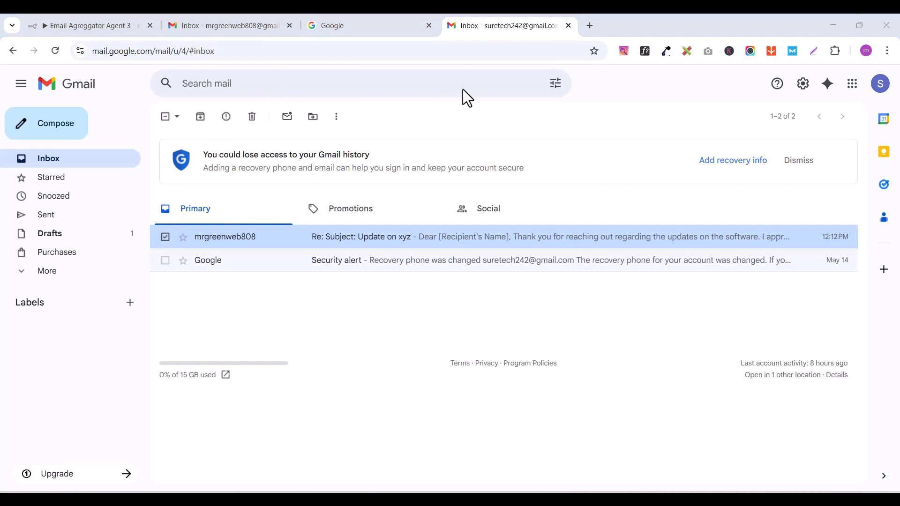
left_click(251, 117)
Step: Send the recipient's Gmail account a new email with subject "Update on xyz" and message "Hey i want to check on the new software"
left_click(251, 21)
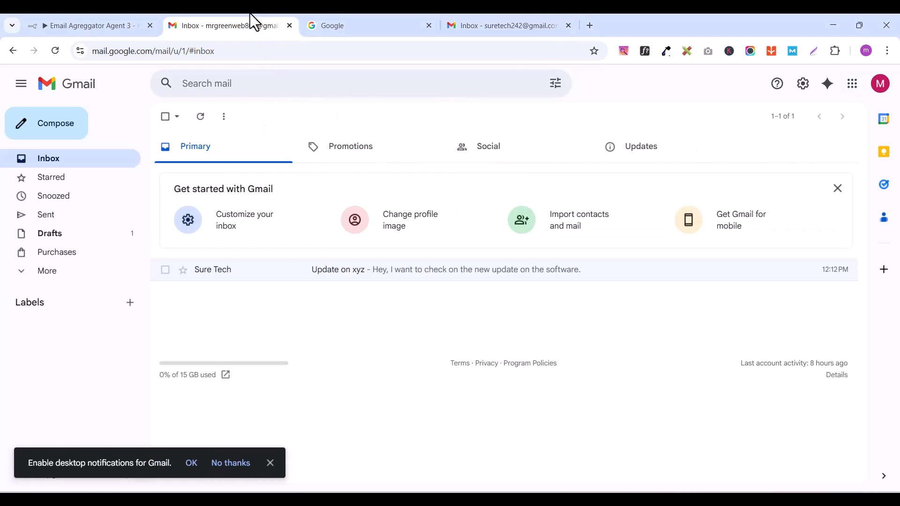
left_click(525, 19)
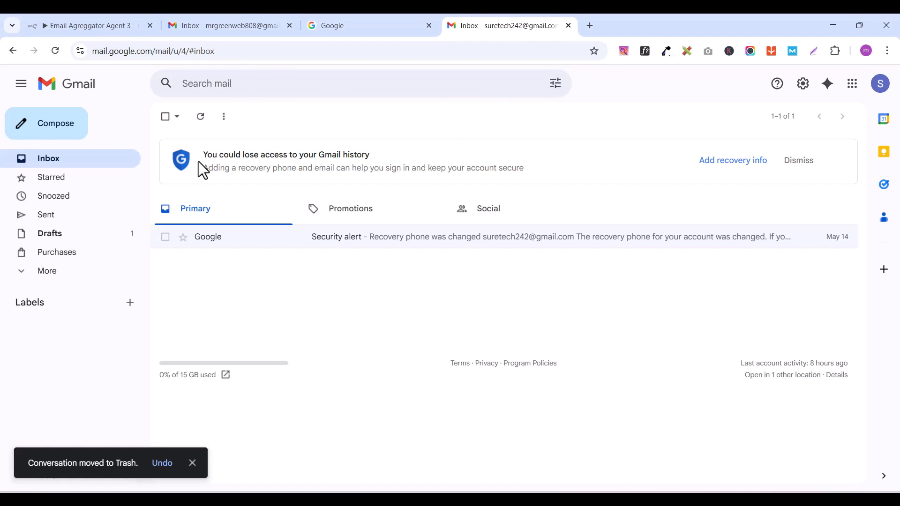
left_click(27, 135)
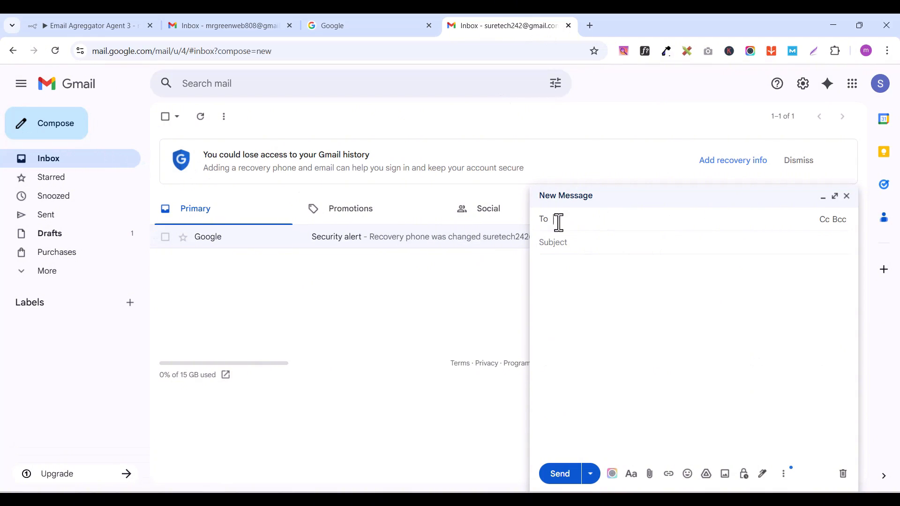
type("mrg")
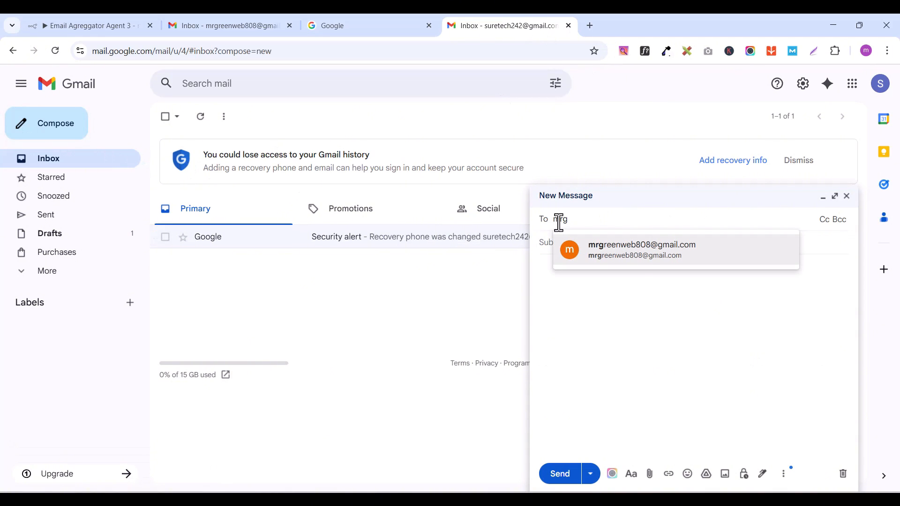
left_click(637, 256)
key("Tab")
type("Upd")
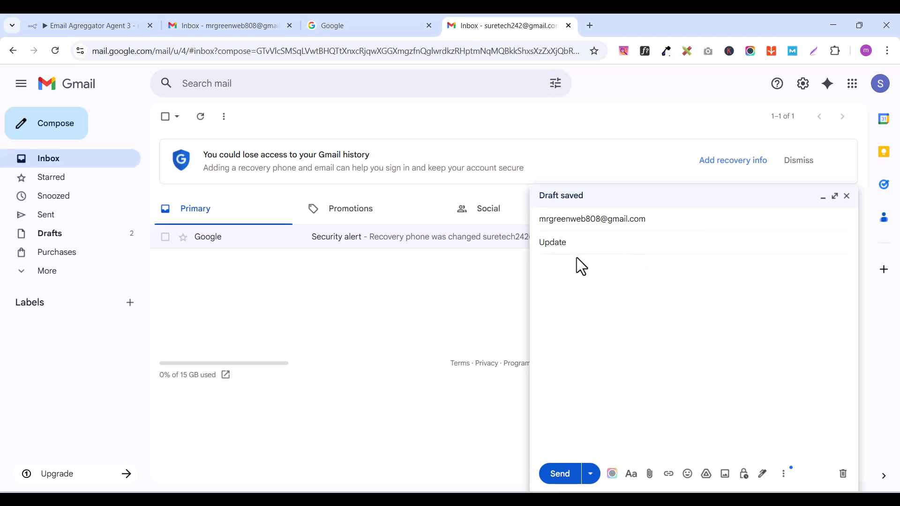
type("ate on xyz")
left_click(600, 273)
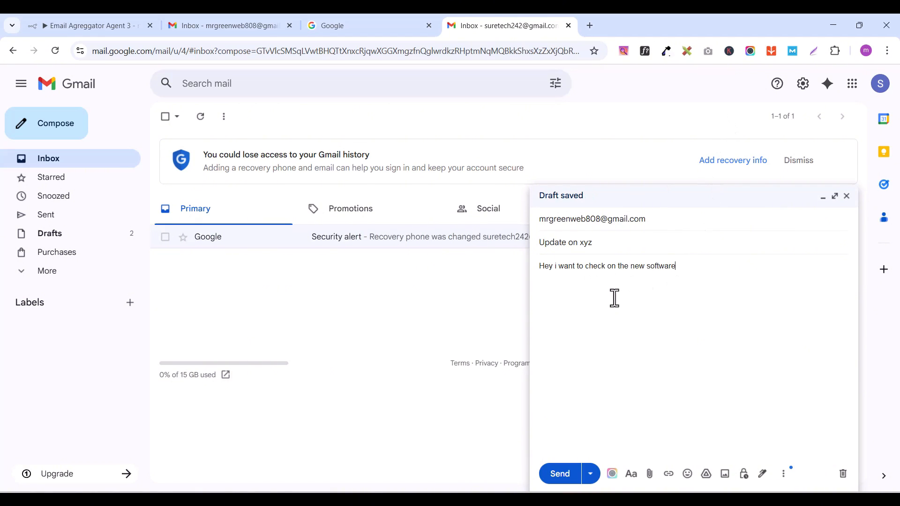
left_click(561, 481)
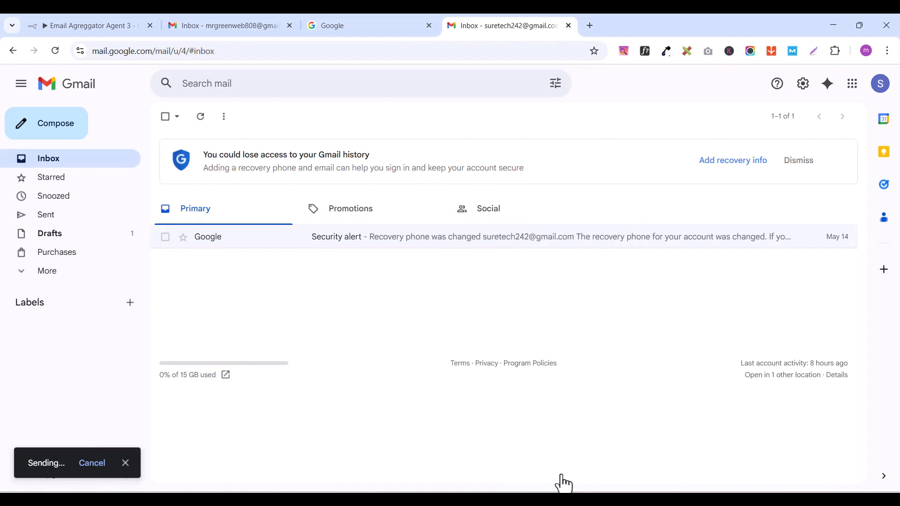
Step: Switch to the recipient's Gmail inbox, reload it and check that the new "Update on xyz" email has arrived
left_click(198, 33)
left_click(50, 50)
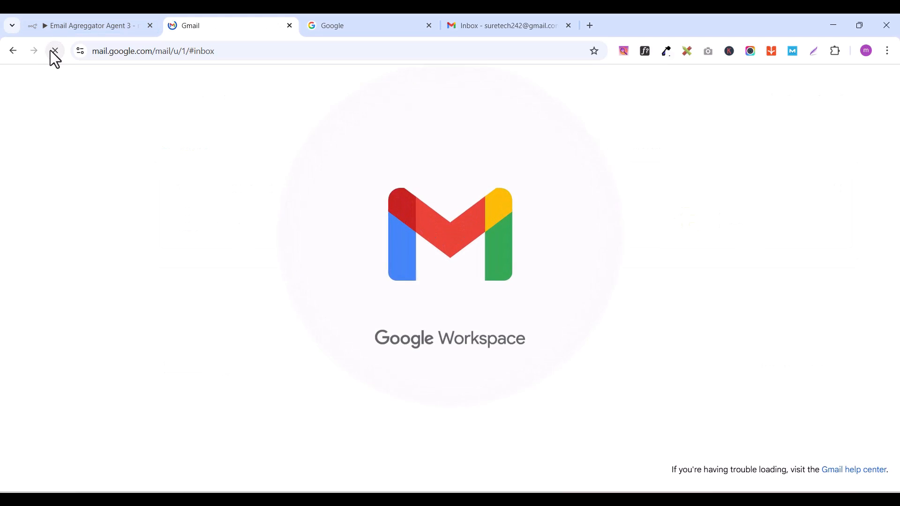
left_click(532, 25)
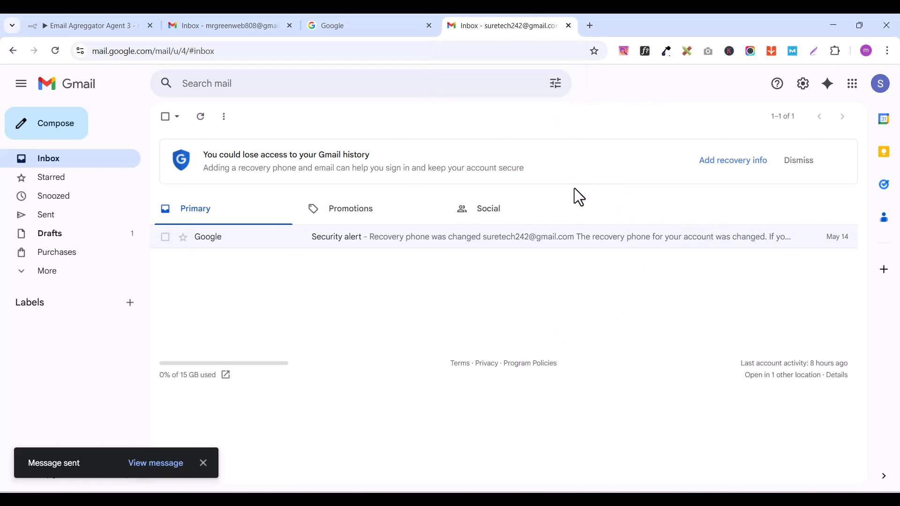
left_click(213, 26)
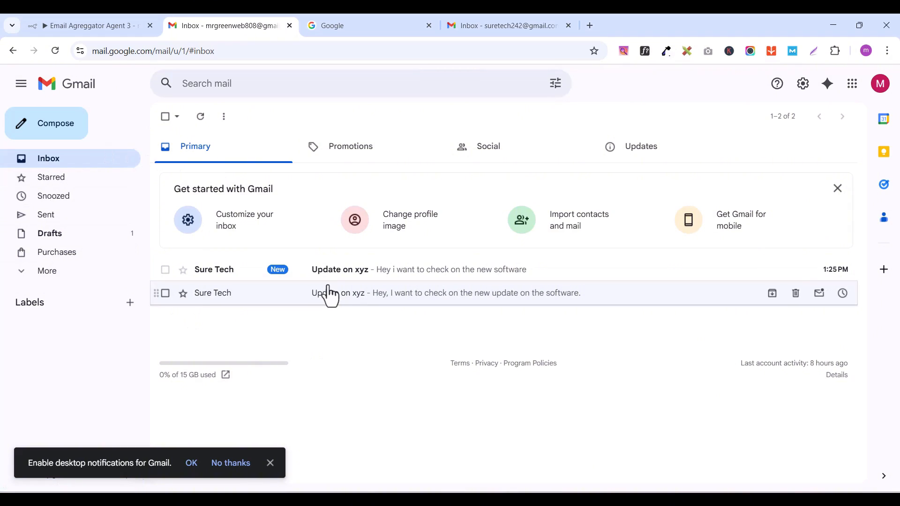
left_click(509, 30)
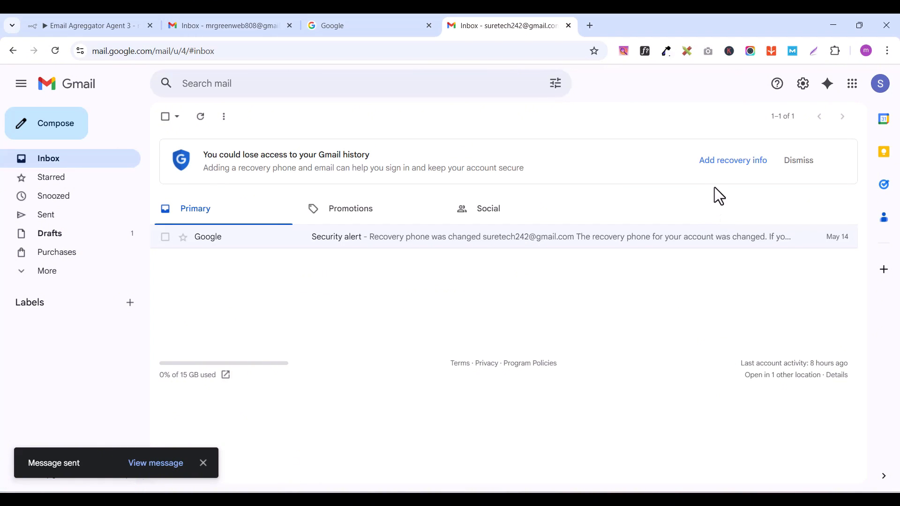
left_click(224, 28)
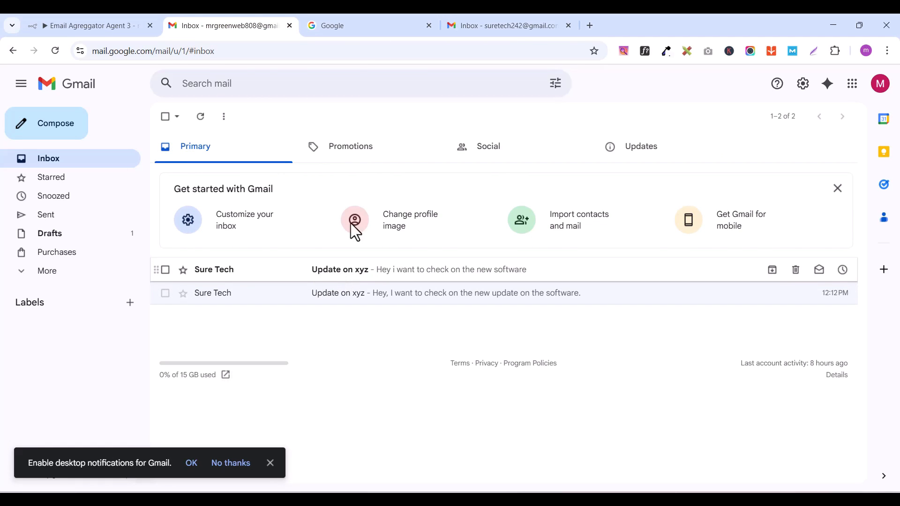
Step: Switch to the n8n workflow, try to execute the Get a message node, and return to the canvas with notifications dismissed
left_click(87, 27)
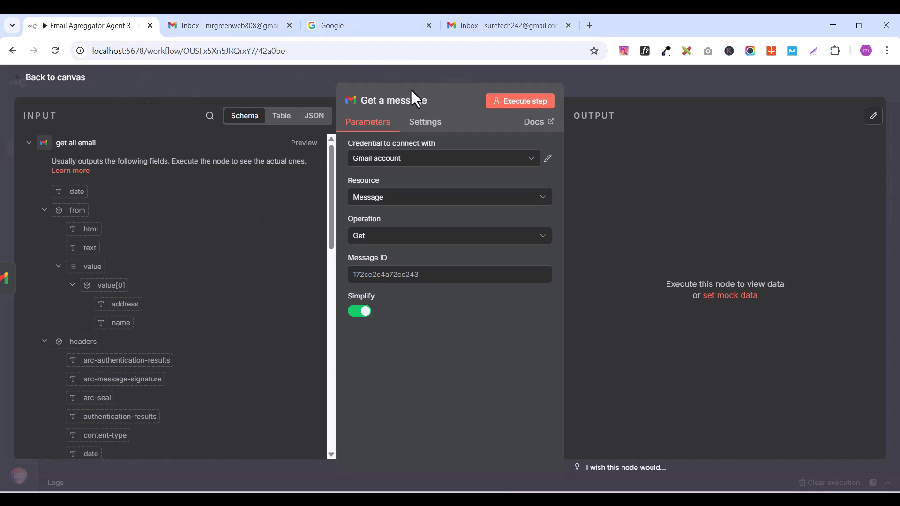
left_click(518, 102)
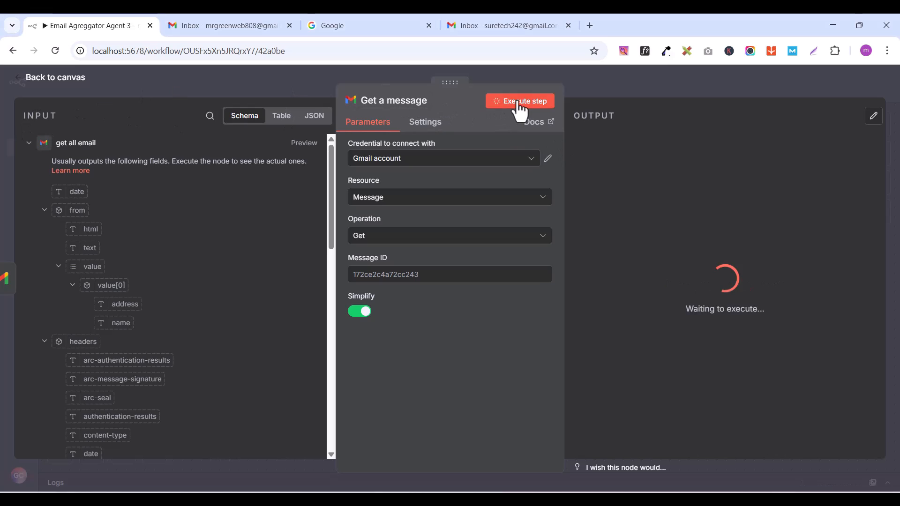
left_click(29, 142)
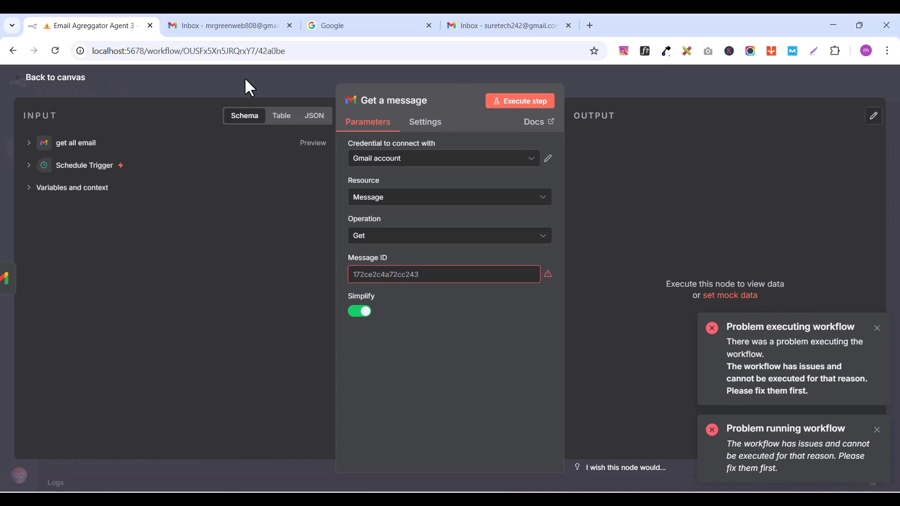
left_click(26, 78)
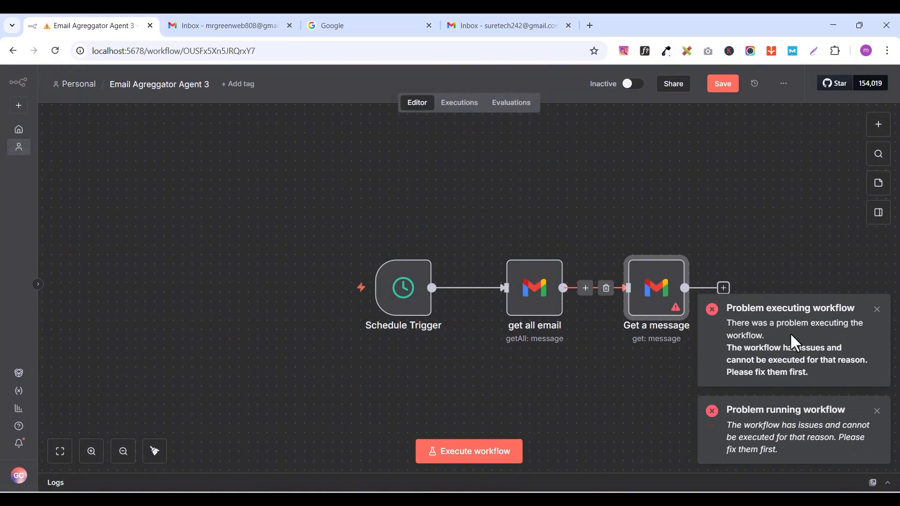
left_click(876, 310)
left_click(876, 411)
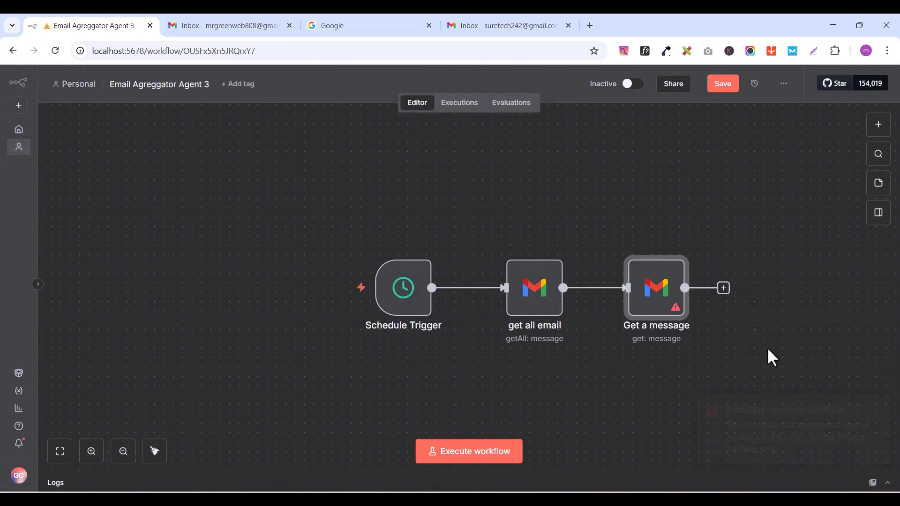
Step: Remove the connection between "get all email" and Get a message, and execute the "get all email" node to review its output
left_click(604, 287)
left_click(538, 290)
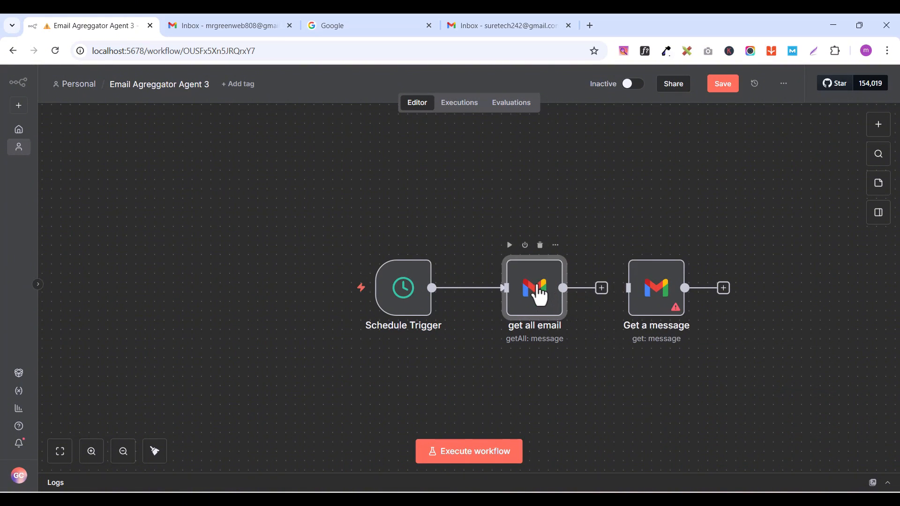
double_click(538, 289)
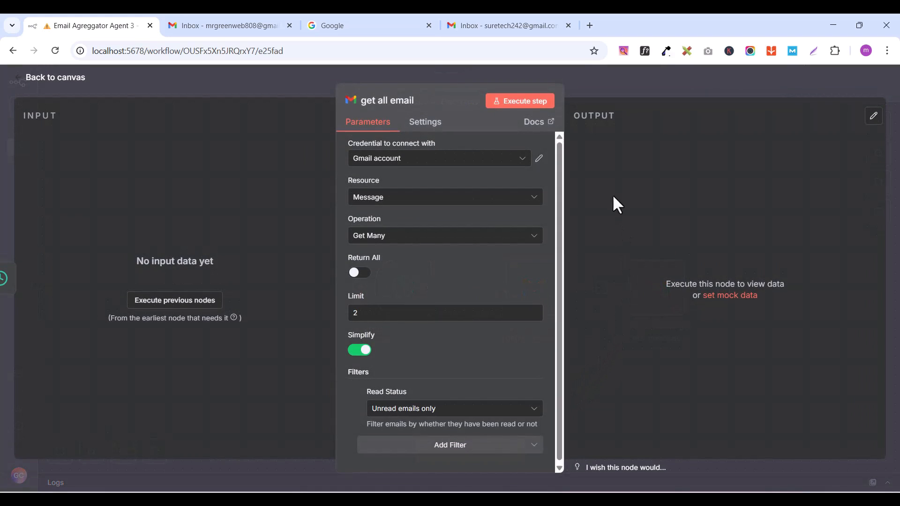
left_click(521, 105)
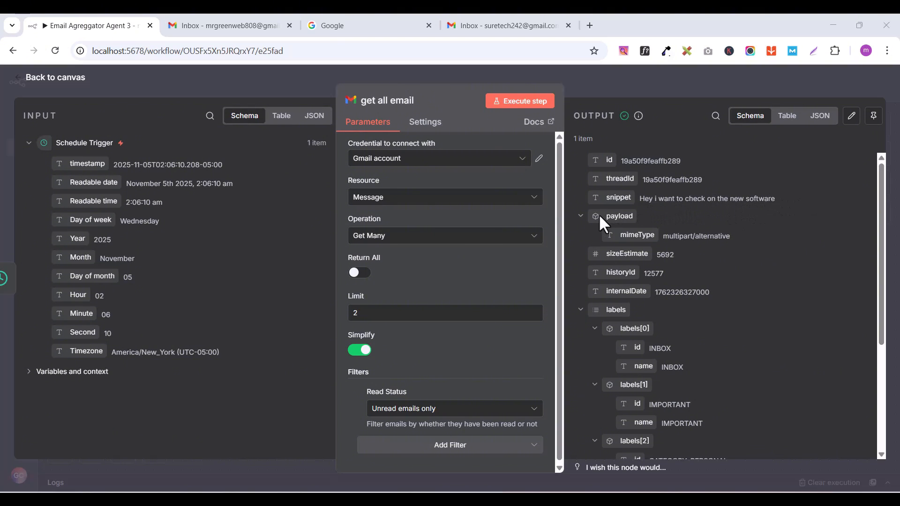
scroll(666, 390, "down", 4)
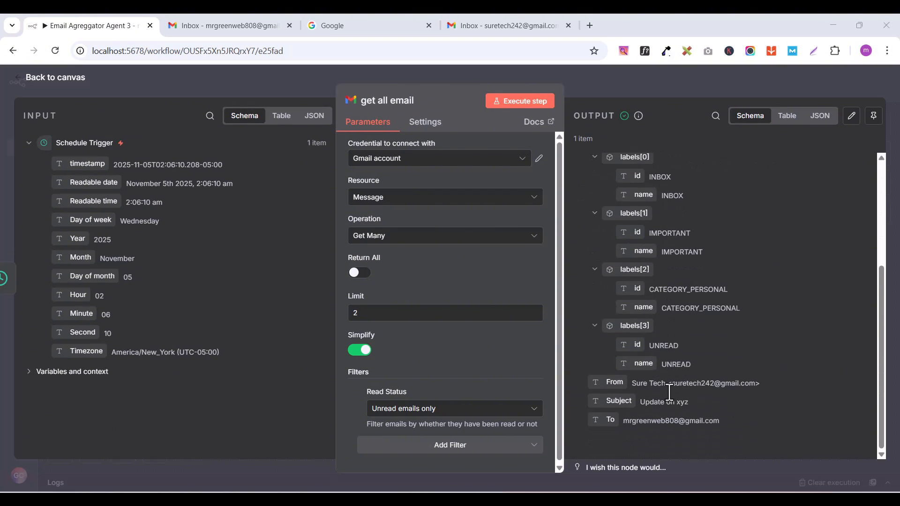
scroll(667, 390, "up", 4)
Step: Switch to the recipient's Gmail inbox, delete the older "Update on xyz" email and reload the inbox
left_click(216, 27)
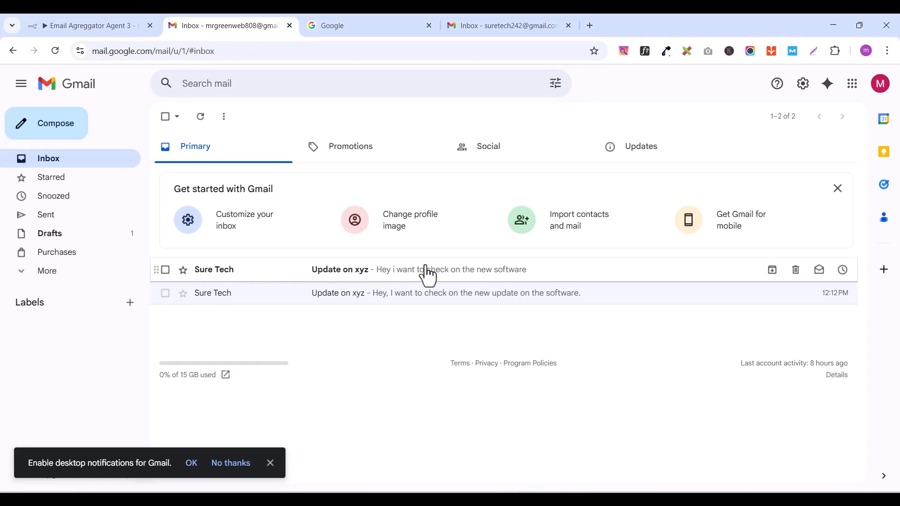
left_click(165, 293)
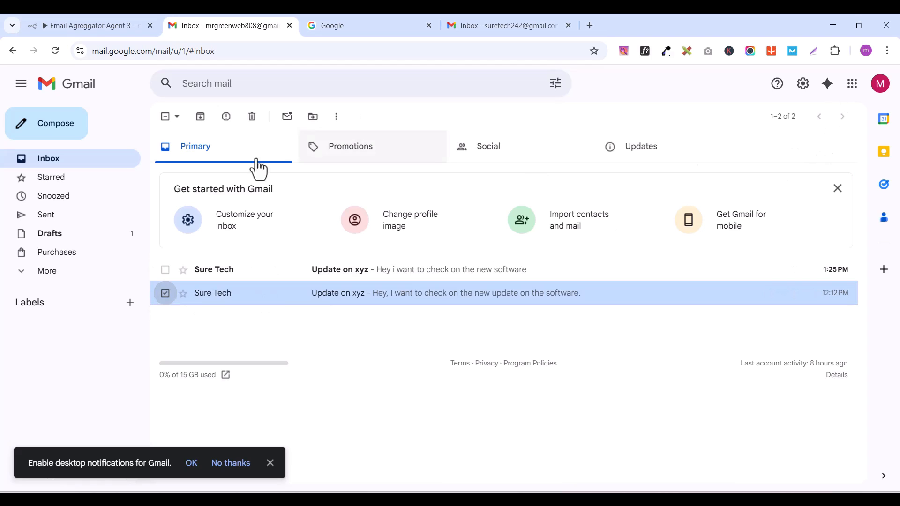
left_click(254, 117)
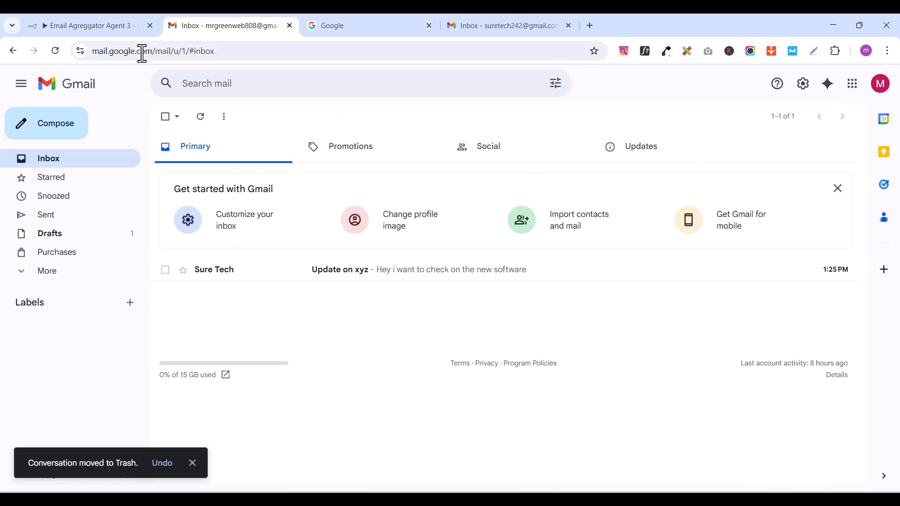
left_click(55, 52)
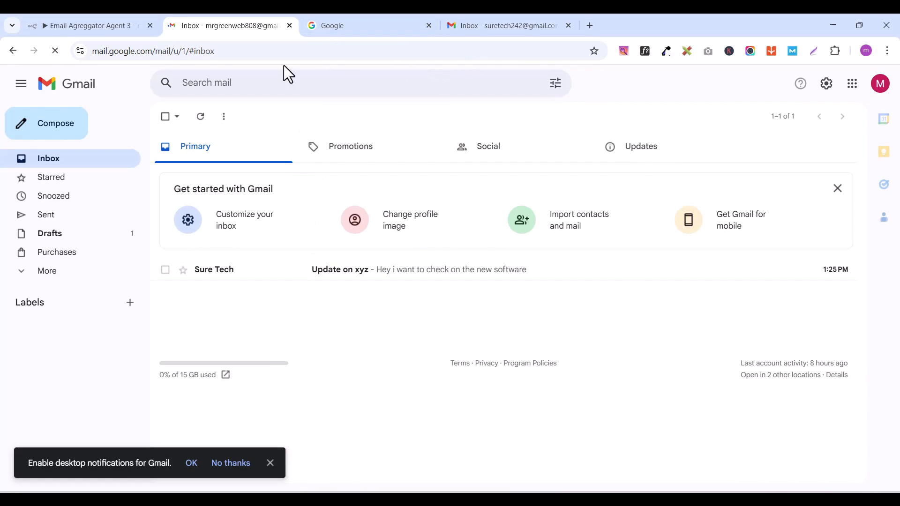
Step: Back in the n8n workflow, reconnect "get all email" to the Get a message node and tidy up the canvas layout
left_click(107, 27)
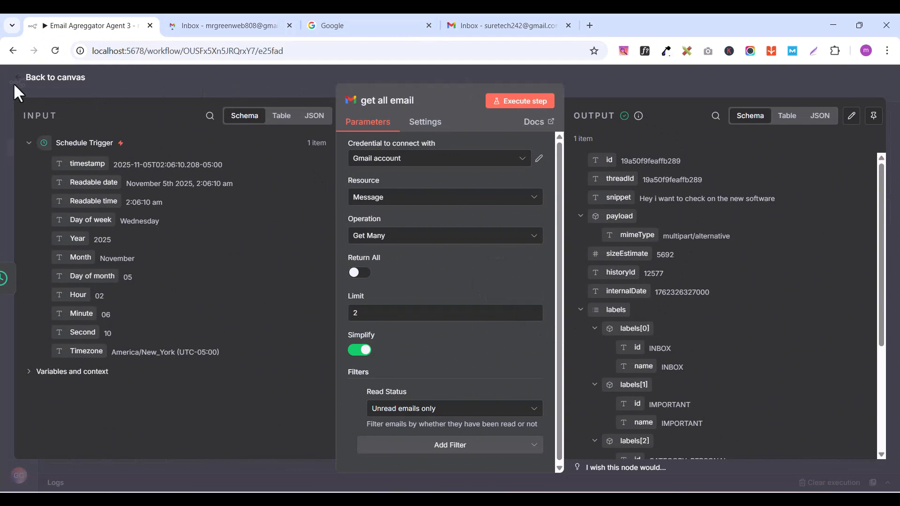
left_click(28, 79)
left_click_drag(649, 287, 680, 285)
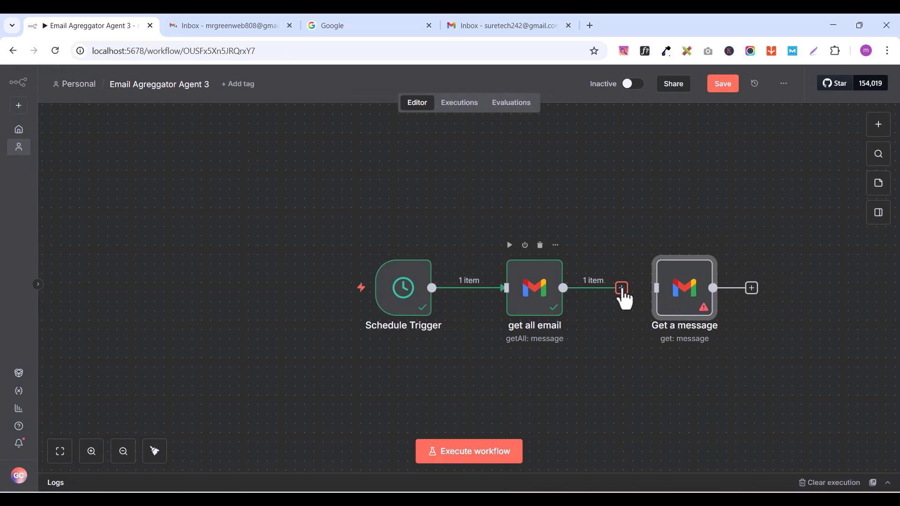
left_click_drag(621, 287, 658, 289)
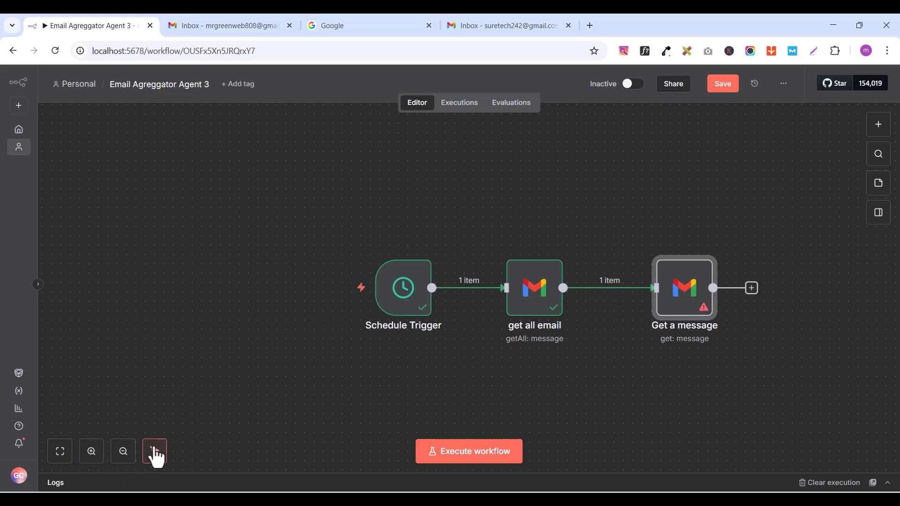
left_click(154, 450)
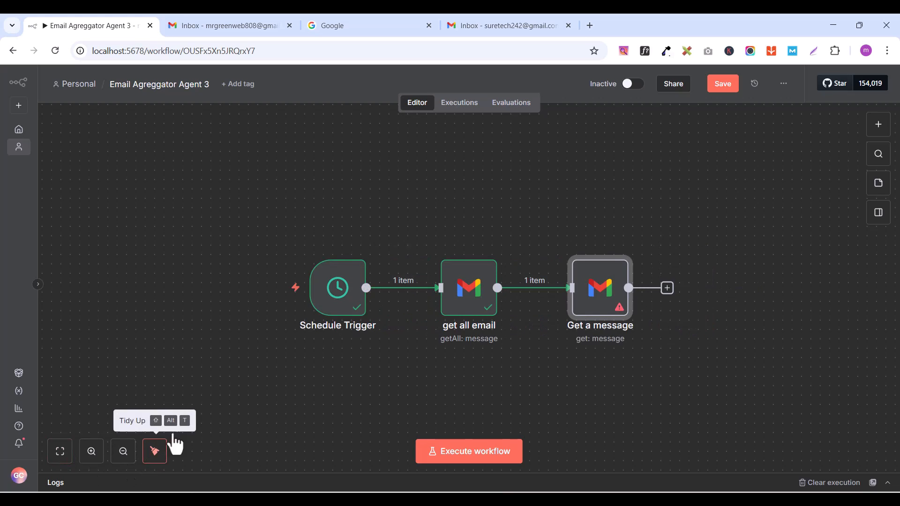
Step: Map the threadId field from "get all email" to the Message ID of the Get a message node
double_click(602, 286)
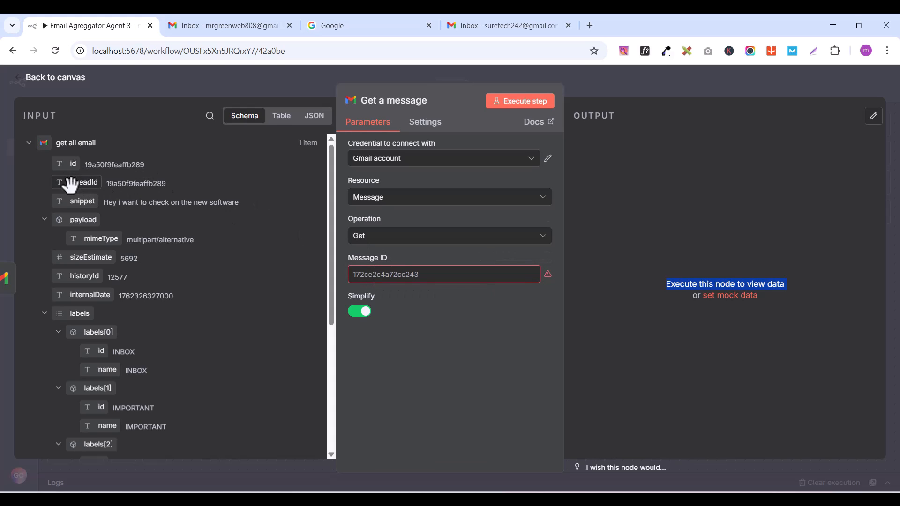
left_click_drag(70, 183, 372, 275)
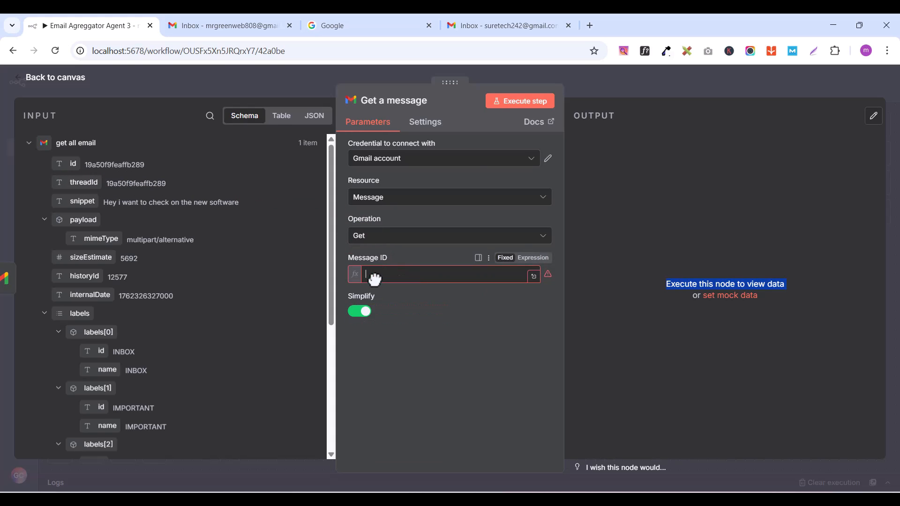
left_click(337, 264)
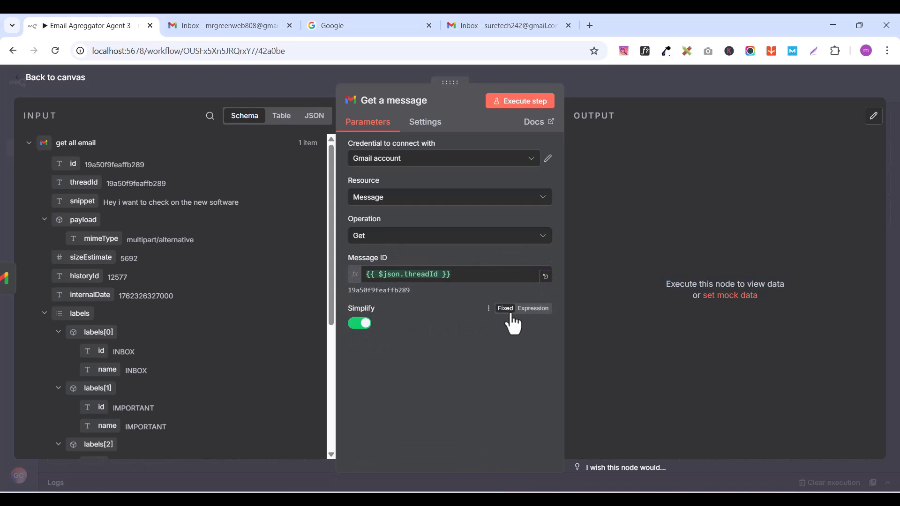
Step: Turn off Simplify in the Get a message node and add the Download Attachments option
left_click(357, 324)
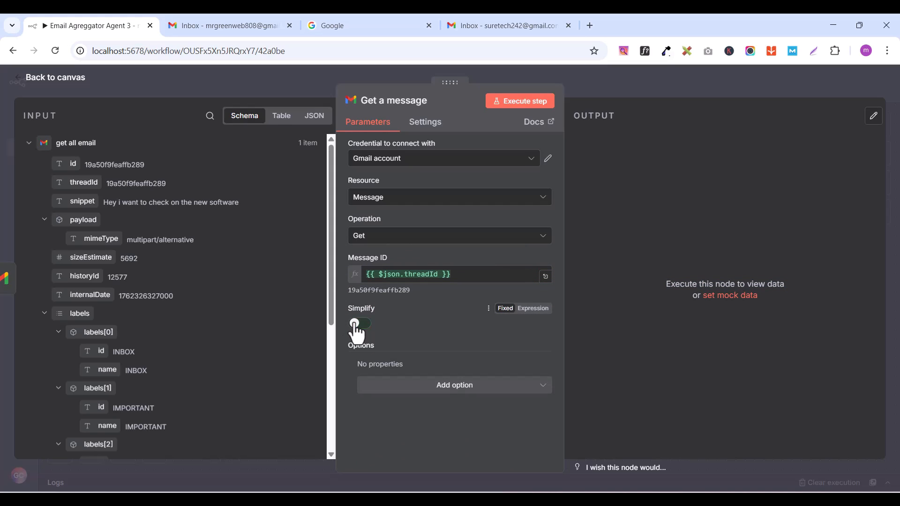
left_click(467, 392)
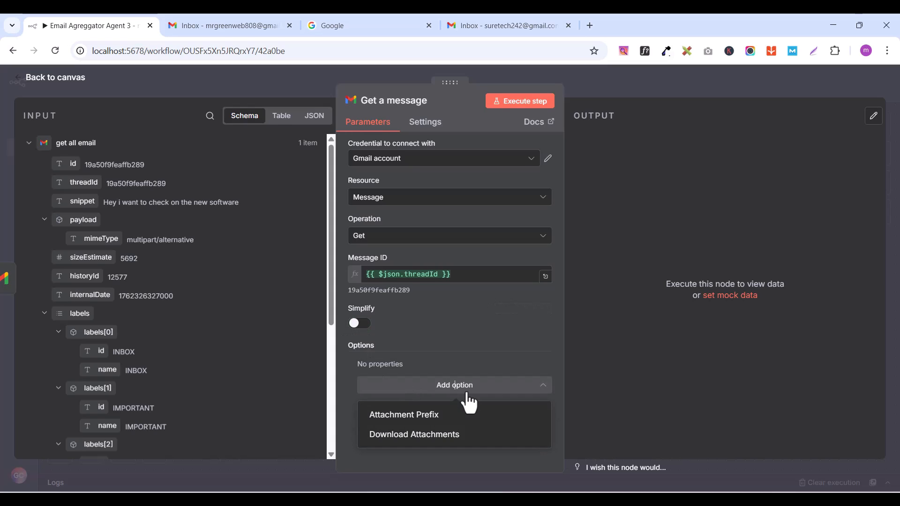
left_click(426, 436)
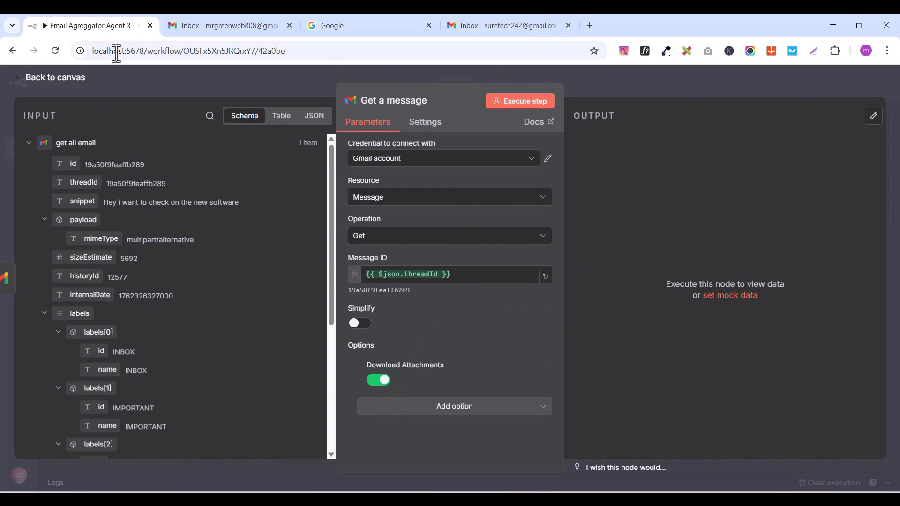
Step: Rename the Get a message node as "Get email details" and return to the canvas
left_click(35, 79)
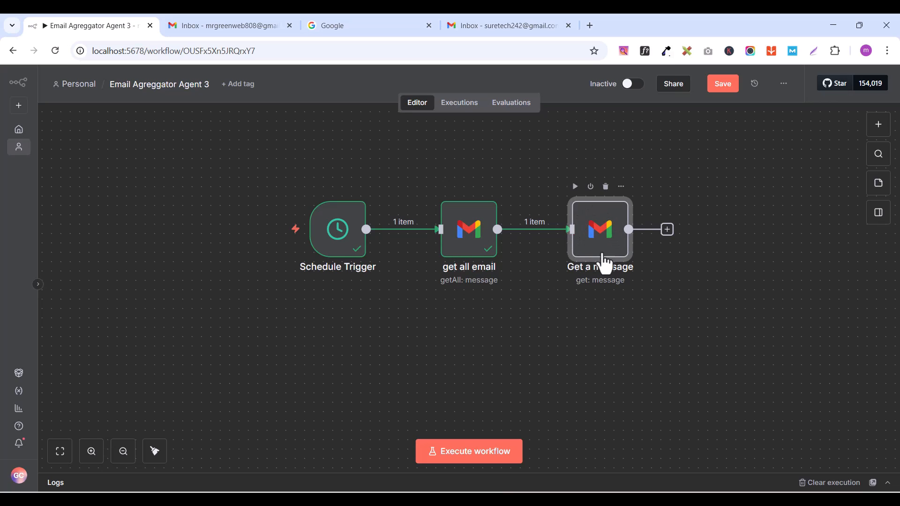
mouse_move(571, 242)
mouse_move(606, 232)
double_click(608, 226)
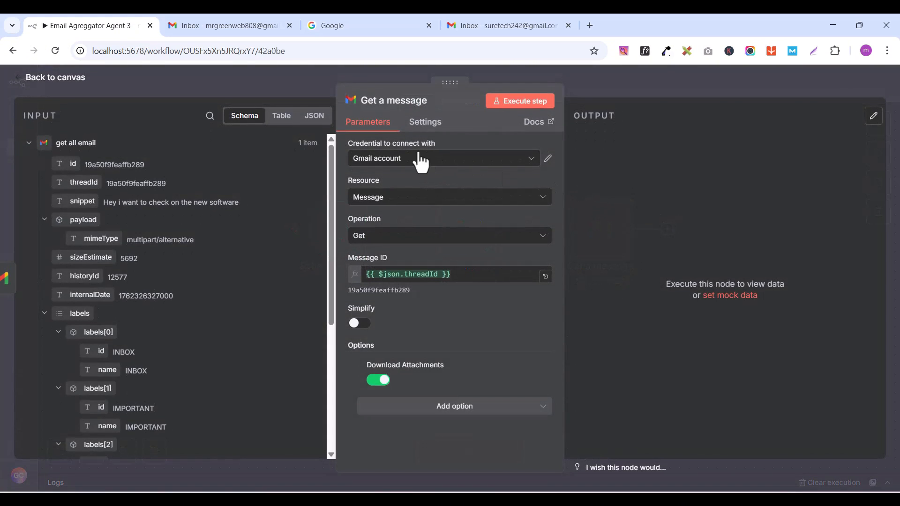
left_click(388, 102)
type("Gey")
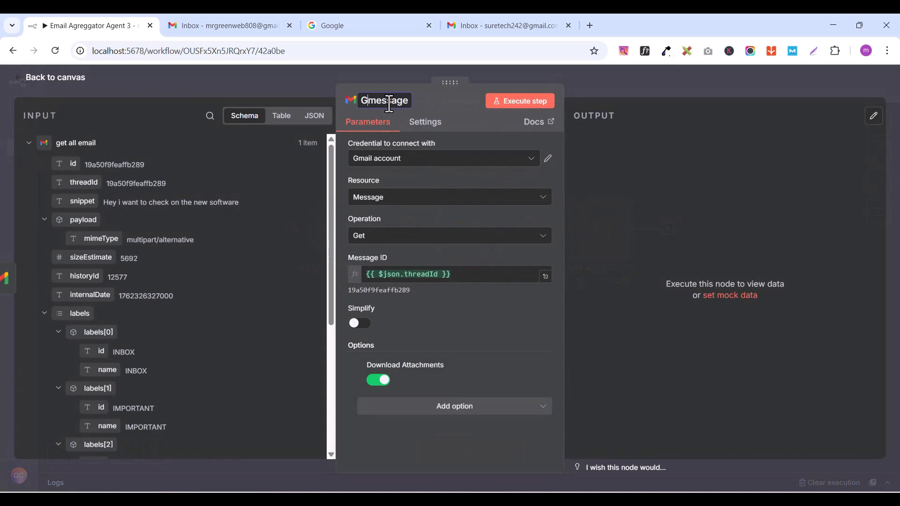
key("BackSpace")
type("t")
type(" email det")
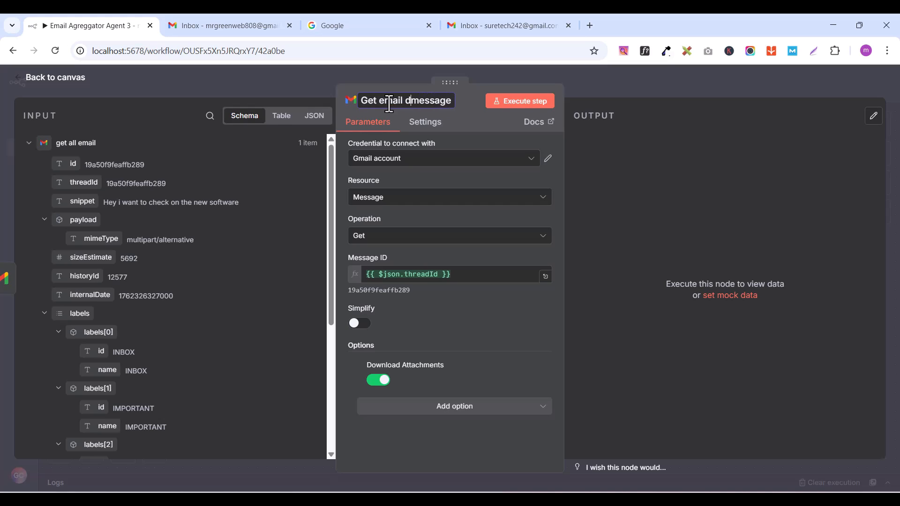
type("ails")
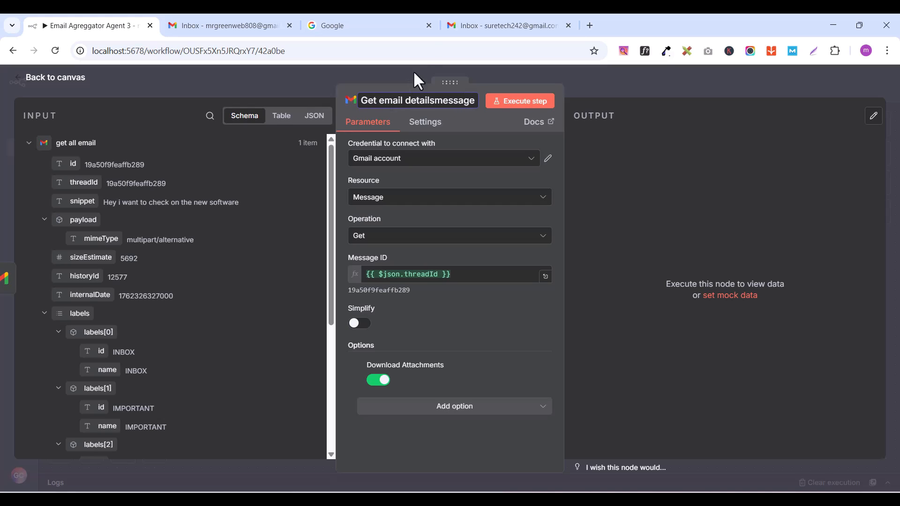
left_click_drag(434, 100, 474, 101)
key("BackSpace")
key("Return")
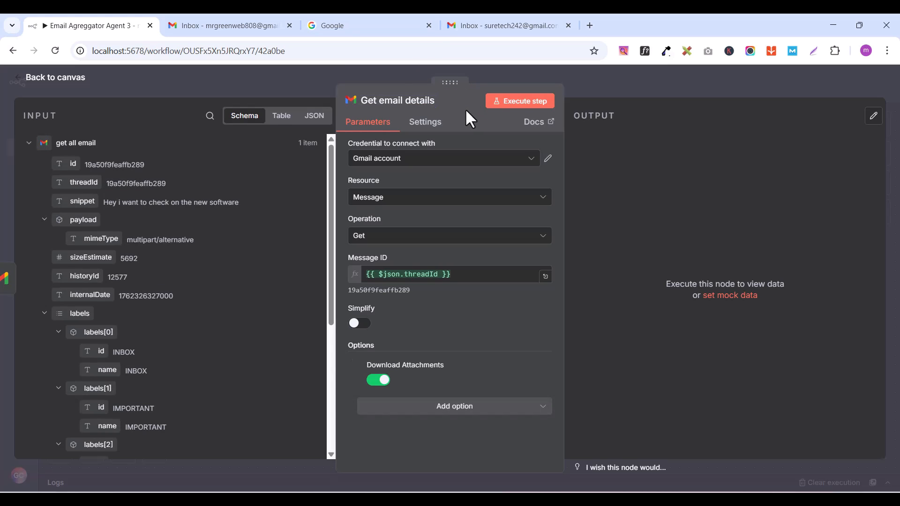
left_click(28, 84)
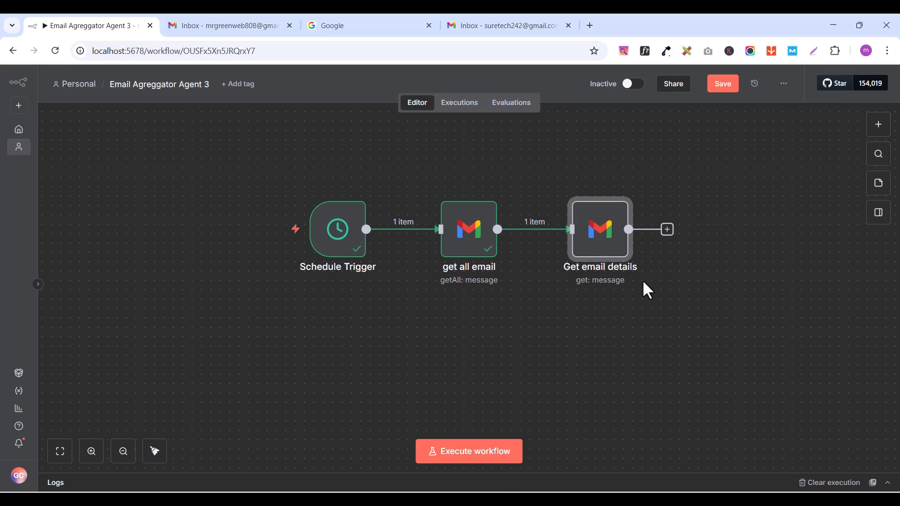
Step: Add an AI Agent node after "Get email details" and return to the canvas
left_click(667, 229)
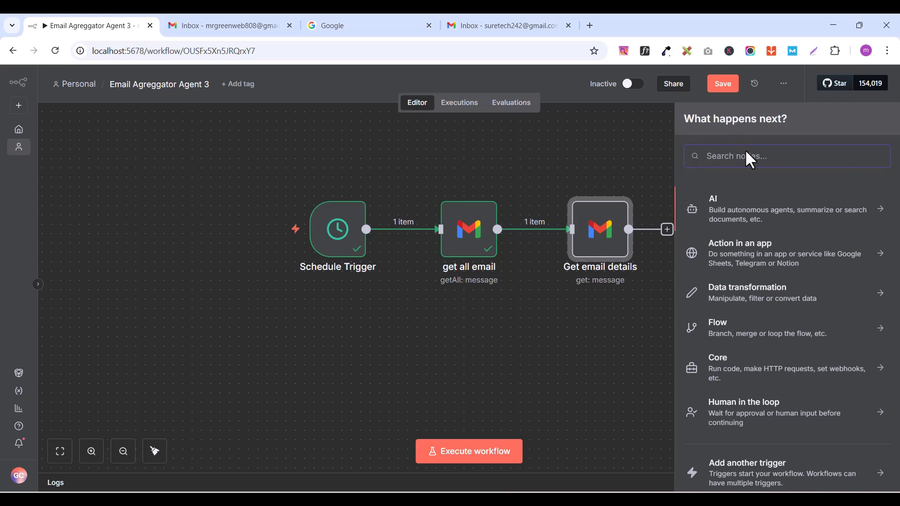
left_click(728, 220)
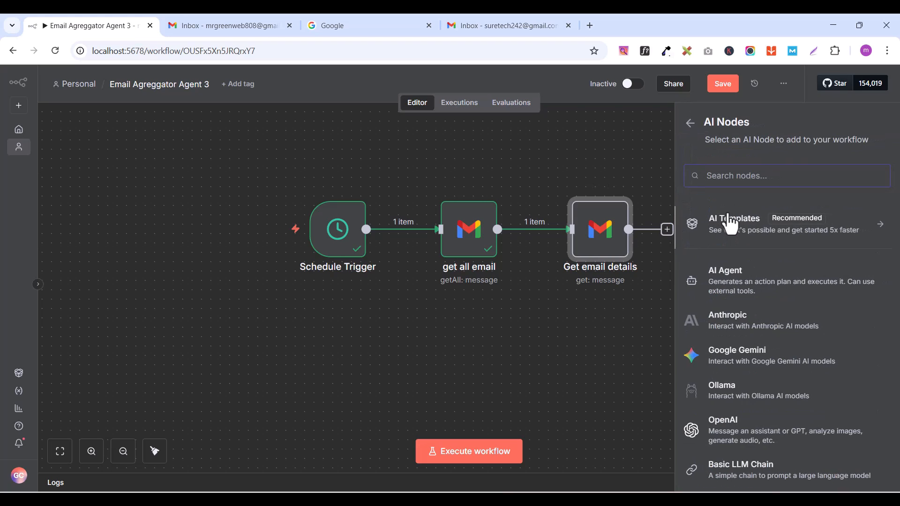
left_click(740, 294)
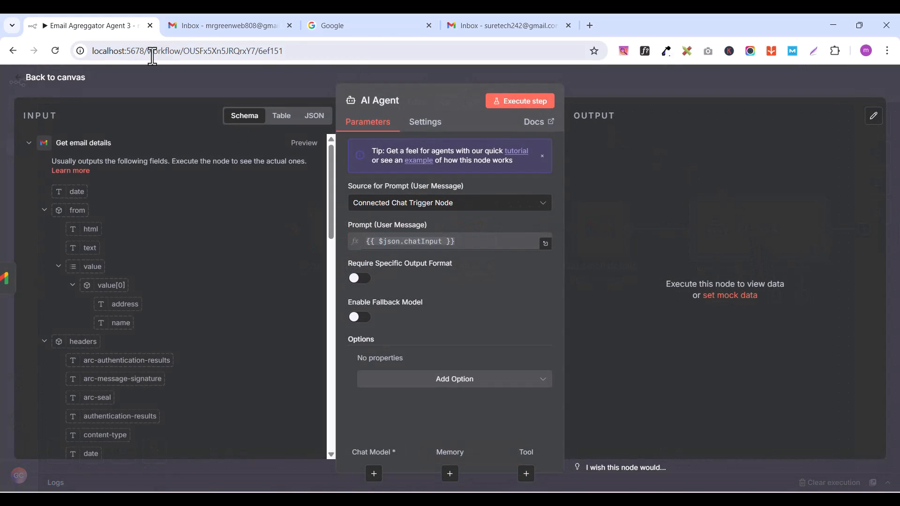
left_click(28, 80)
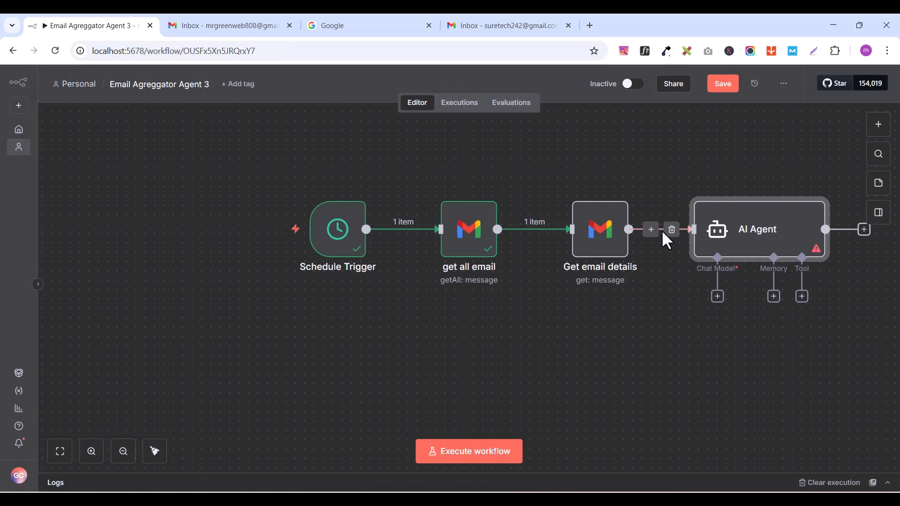
Step: Execute the "Get email details" node on its own and look through its output
double_click(599, 250)
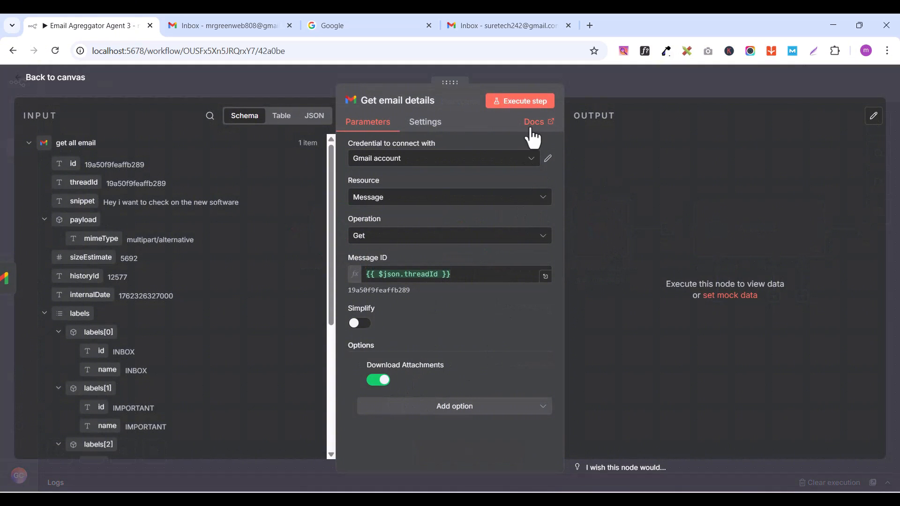
left_click(515, 109)
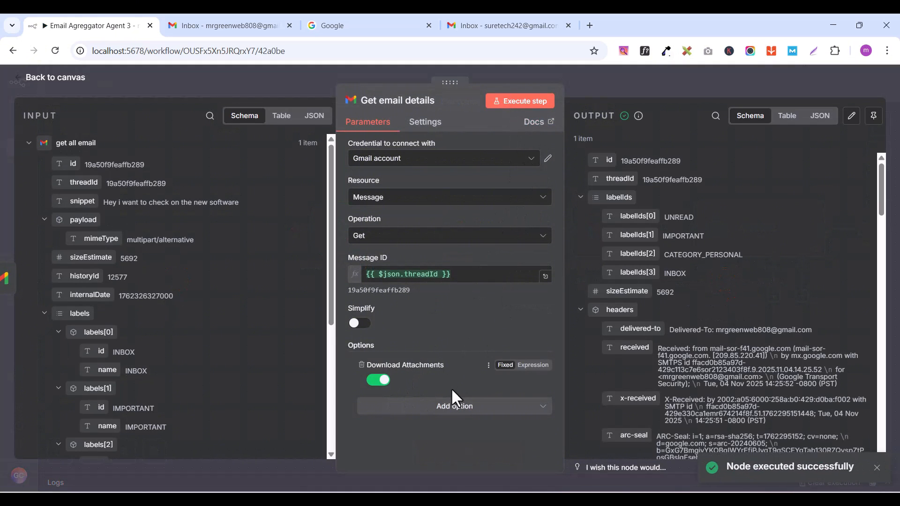
scroll(688, 170, "down", 6)
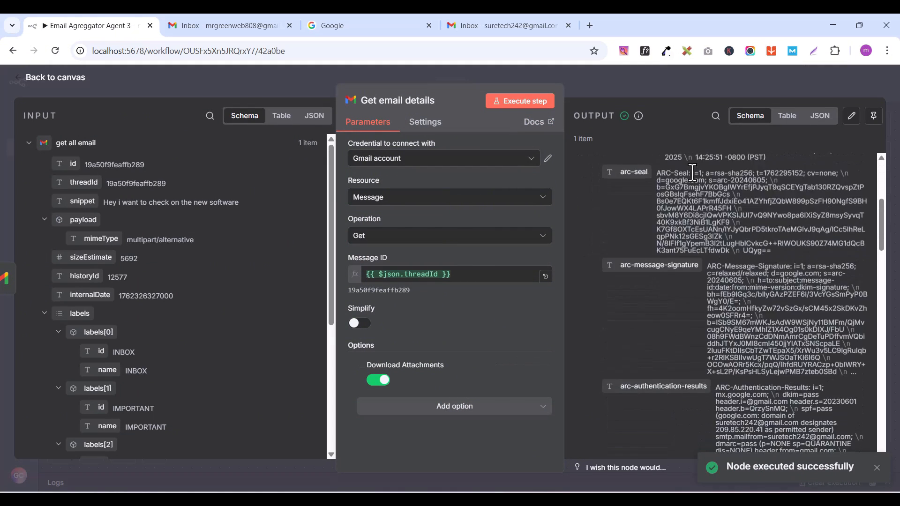
scroll(689, 170, "up", 6)
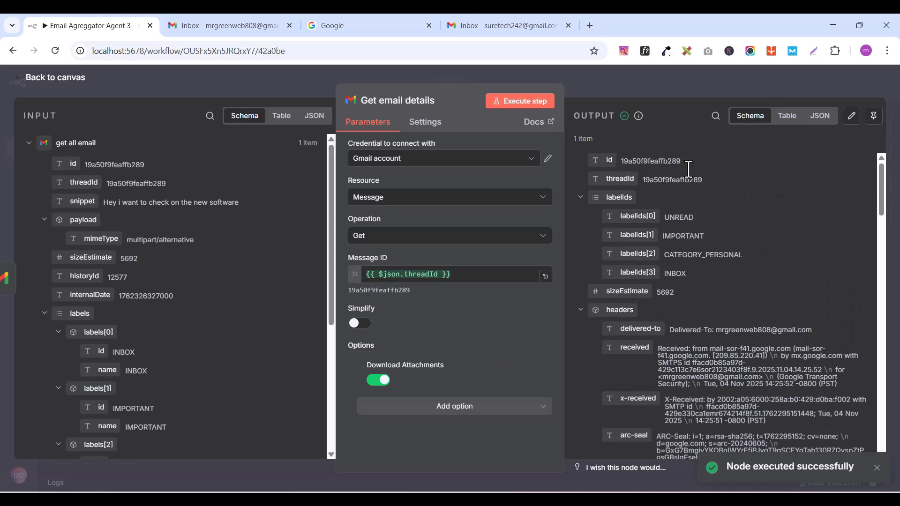
left_click(55, 88)
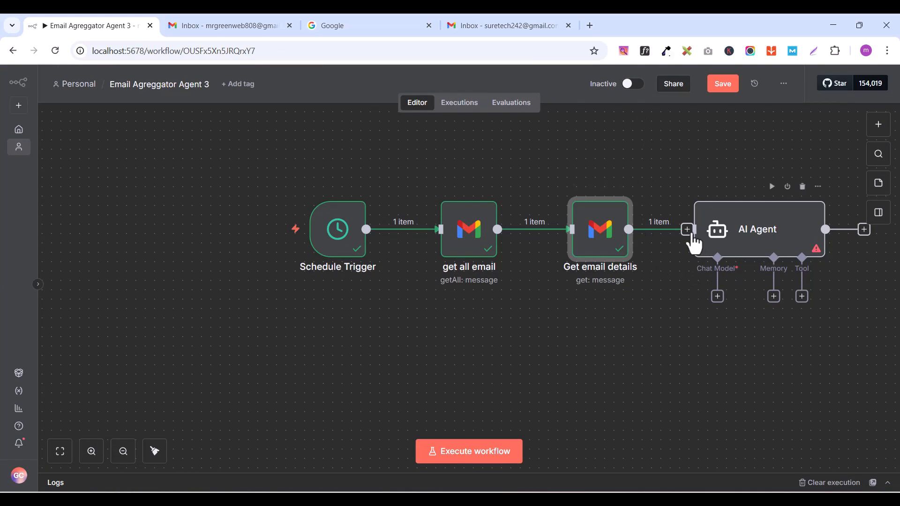
Step: Reconnect "Get email details" to the AI Agent node and tidy up the canvas layout
left_click_drag(735, 224, 764, 207)
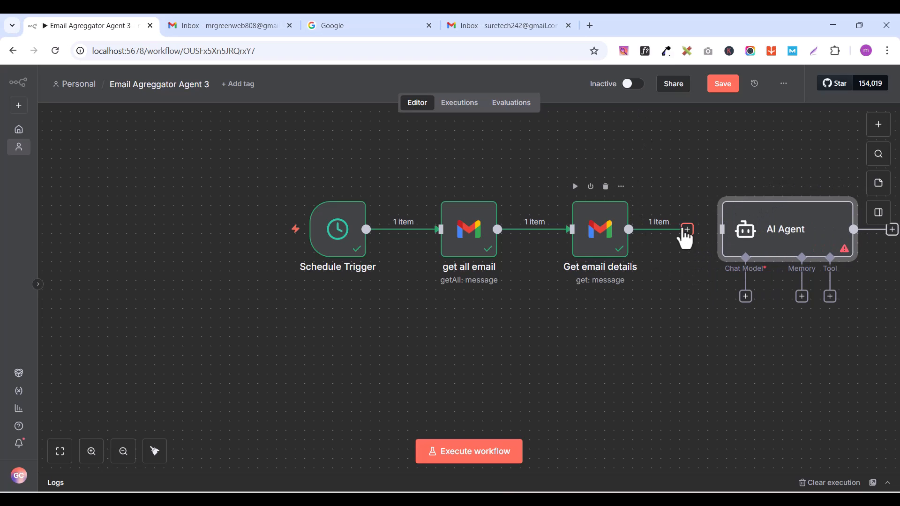
left_click_drag(684, 229, 721, 229)
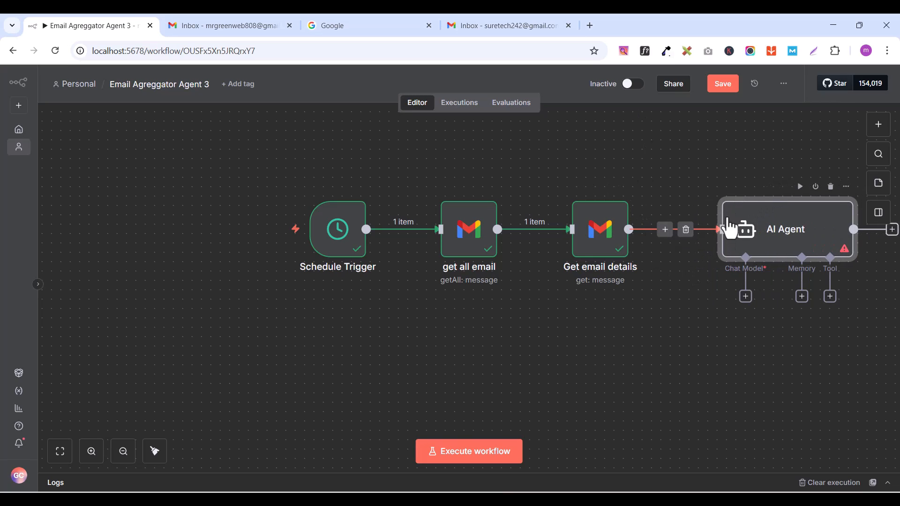
left_click(154, 451)
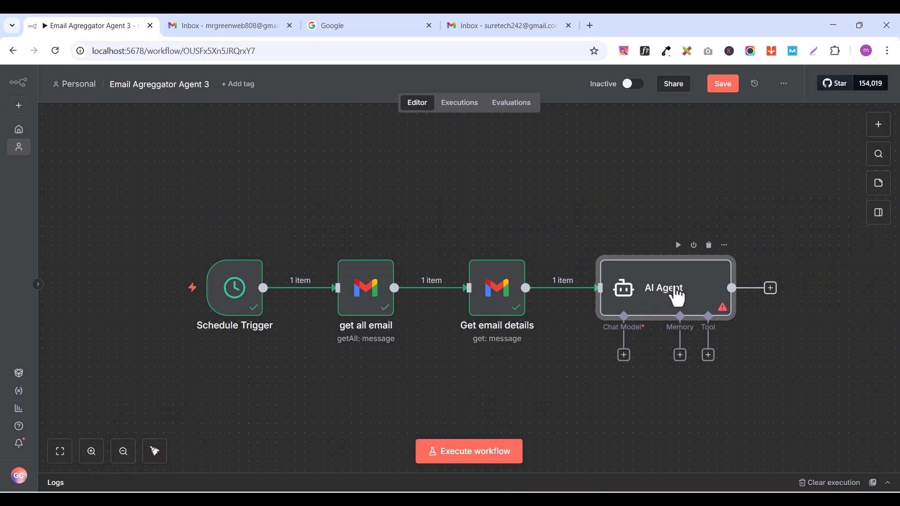
double_click(676, 296)
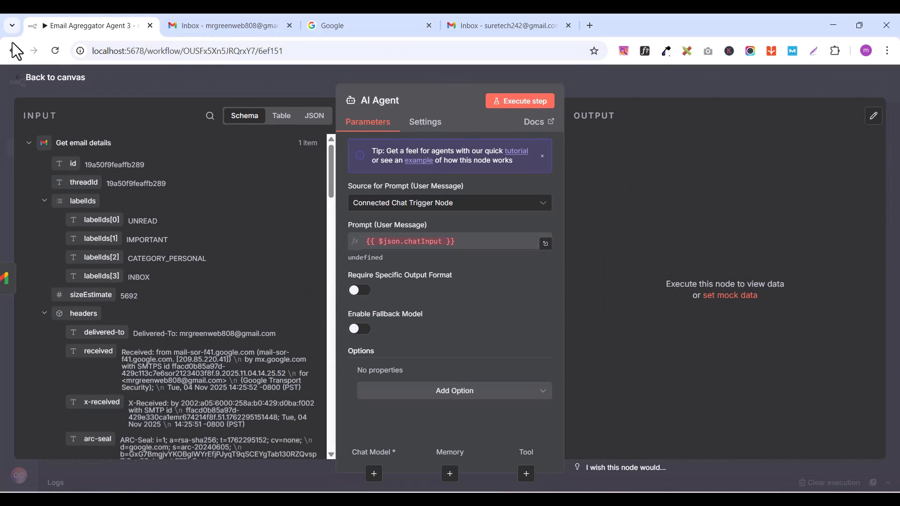
left_click(27, 83)
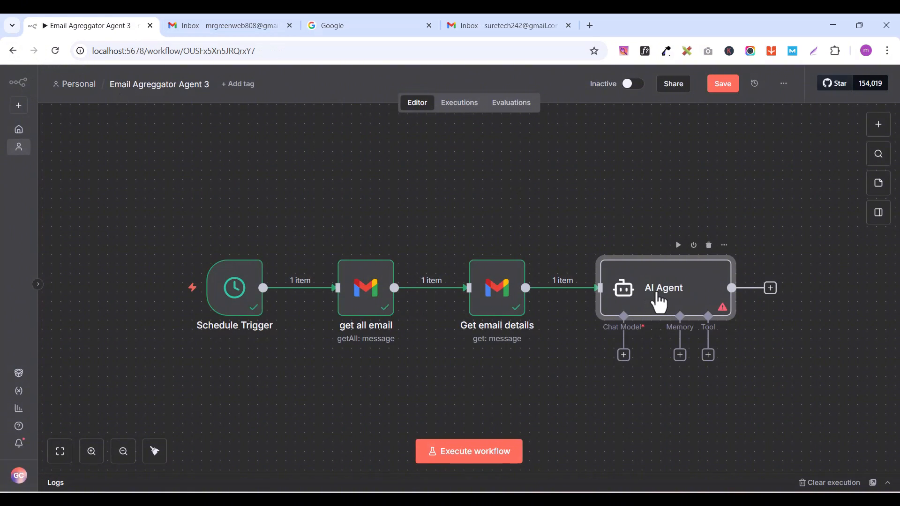
Step: Attach an OpenAI Chat Model to the AI Agent's Chat Model input
scroll(665, 291, "down", 1)
scroll(666, 291, "down", 1)
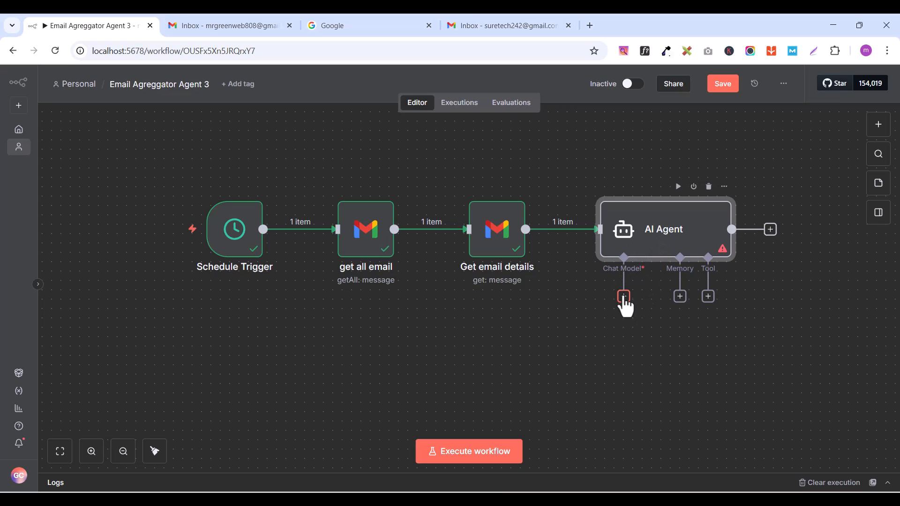
left_click(624, 298)
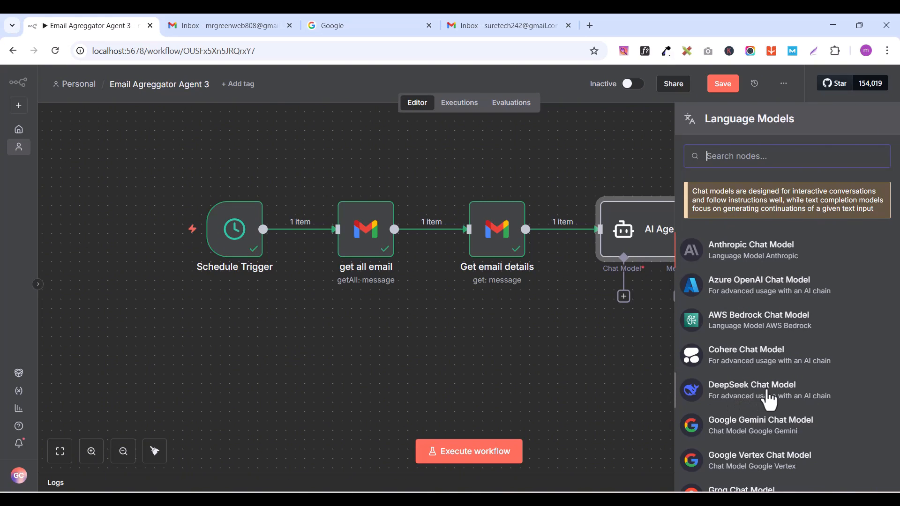
scroll(769, 398, "down", 5)
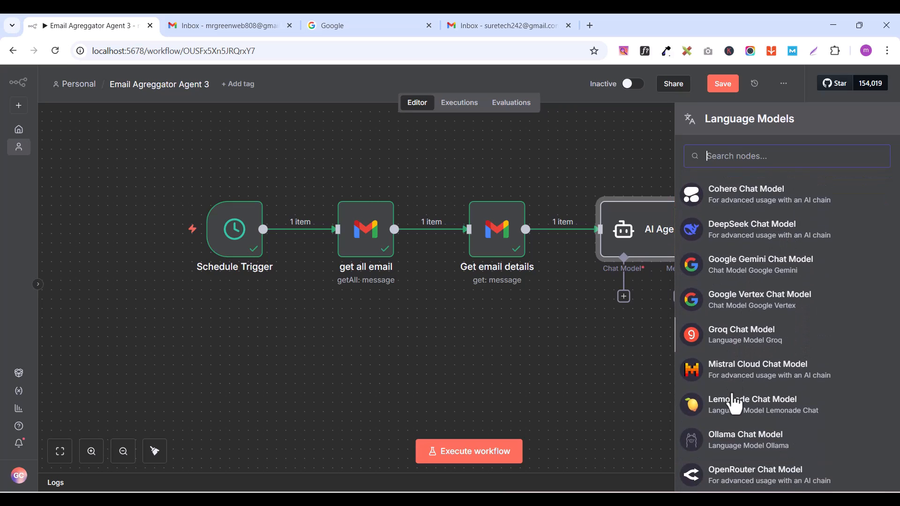
scroll(734, 404, "down", 4)
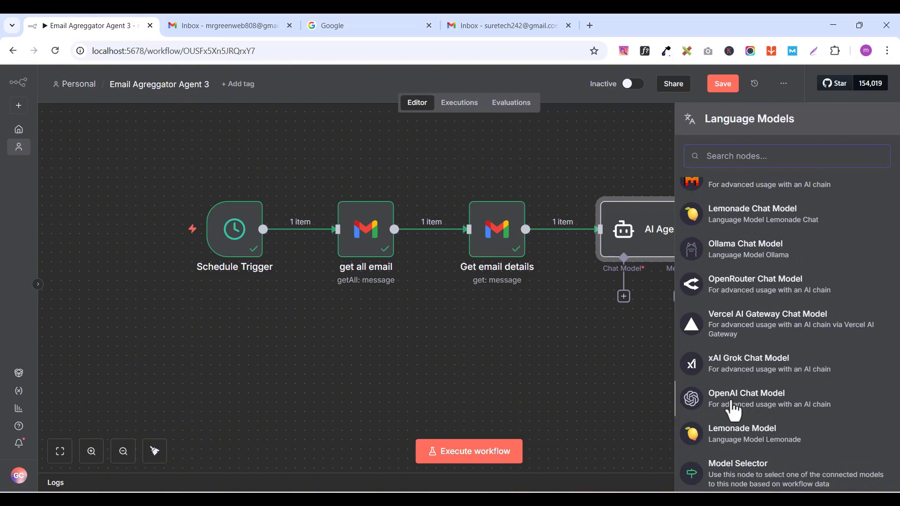
left_click(739, 408)
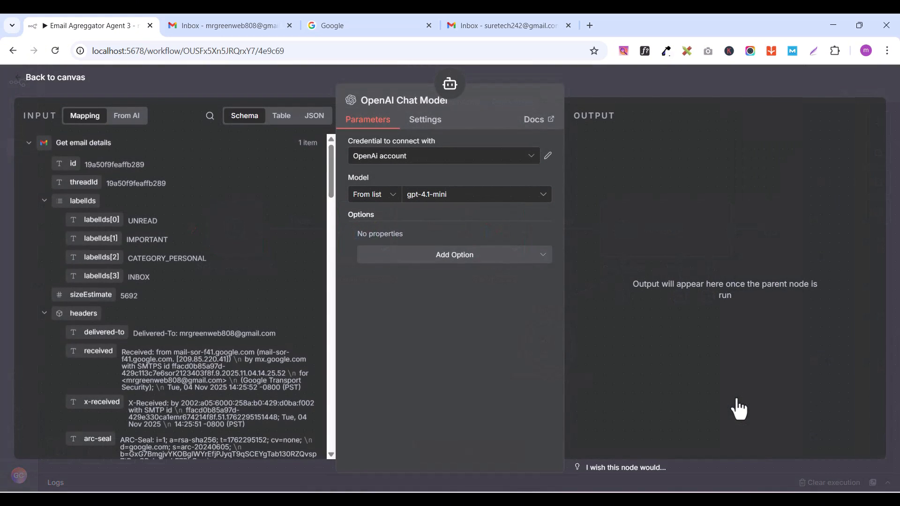
Step: Keep the OpenAi account credential, set the chat model to gpt-4o-mini and return to the canvas
left_click(425, 161)
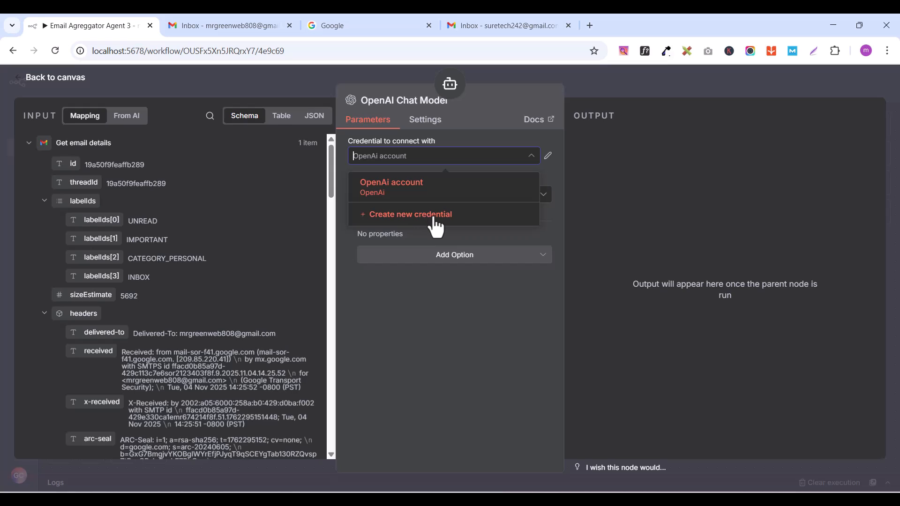
left_click(416, 301)
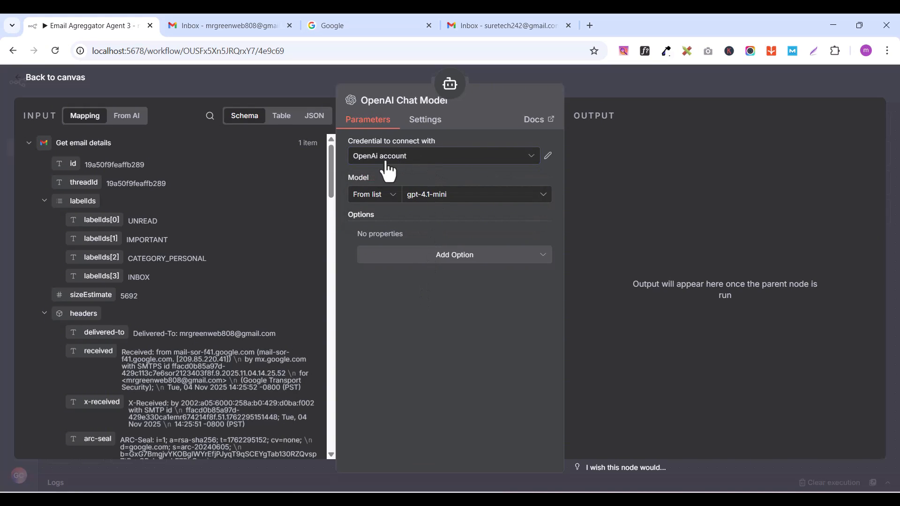
left_click(454, 202)
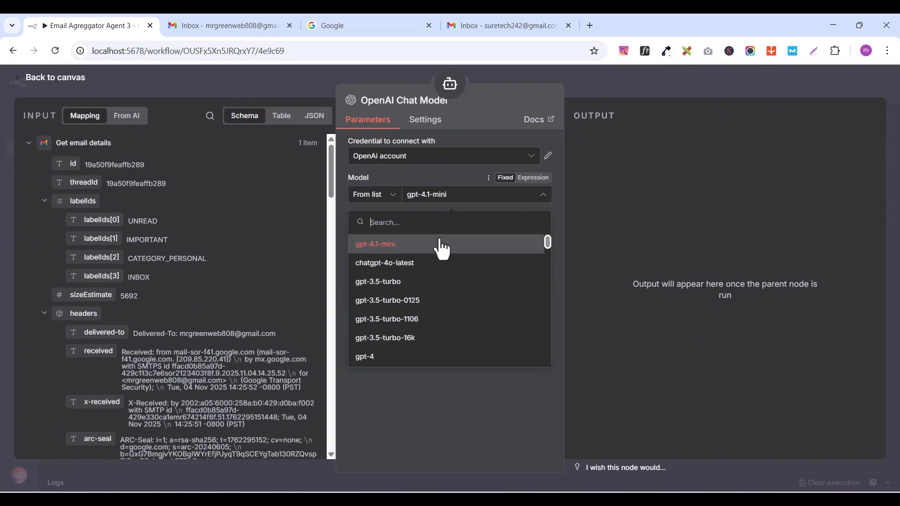
scroll(492, 287, "down", 3)
scroll(493, 288, "down", 5)
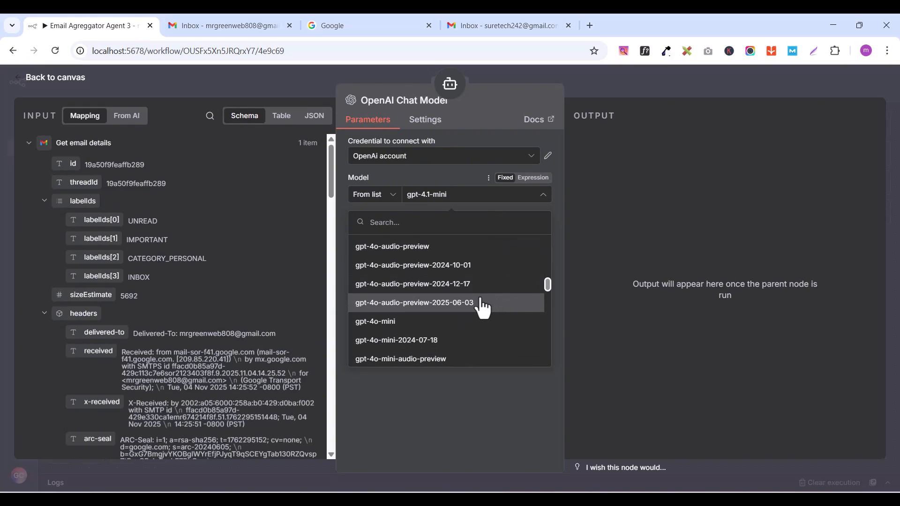
left_click(375, 322)
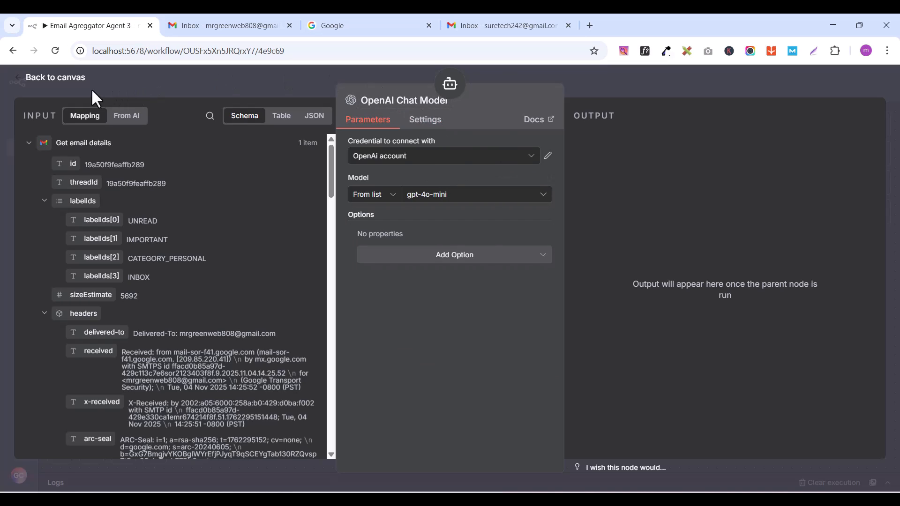
left_click(33, 85)
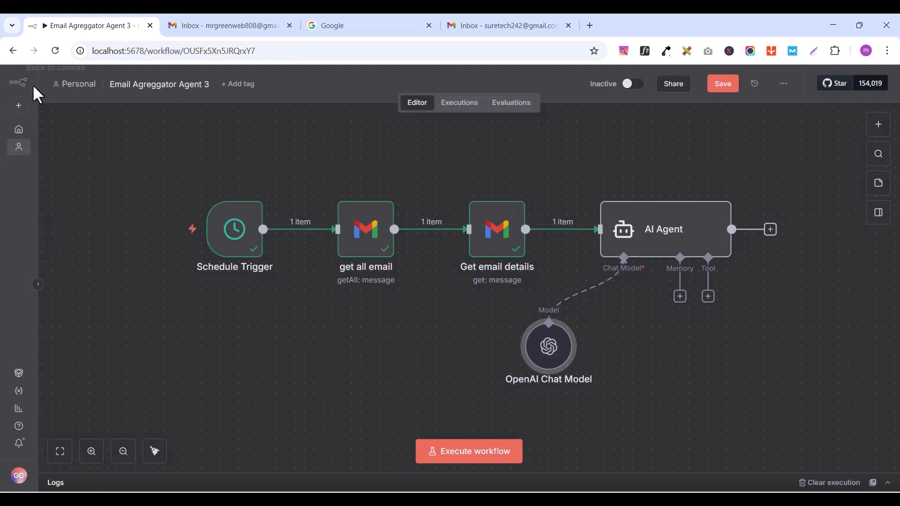
Step: Set the AI Agent's Source for Prompt (User Message) to Define below
double_click(670, 235)
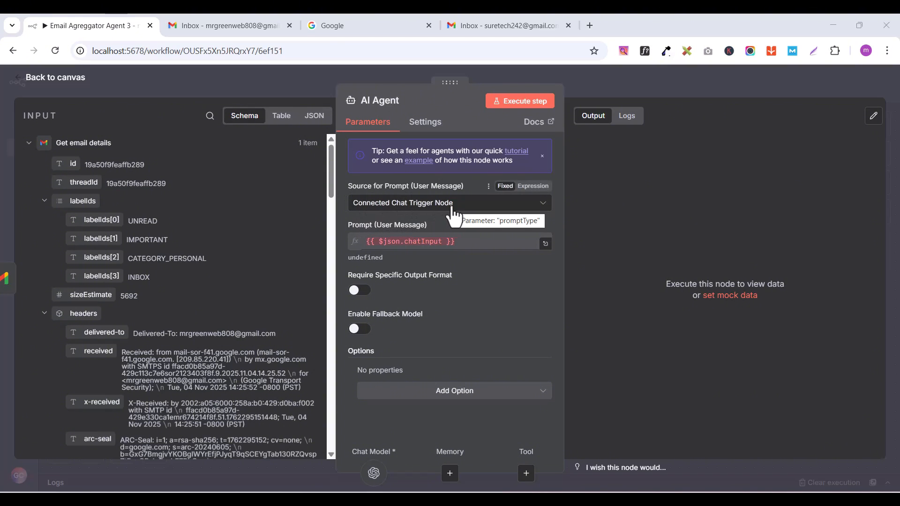
left_click(408, 207)
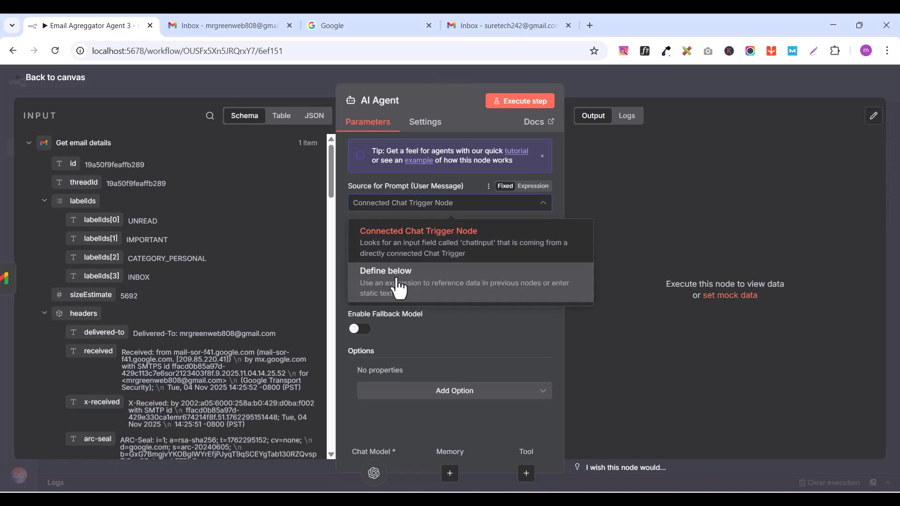
left_click(399, 286)
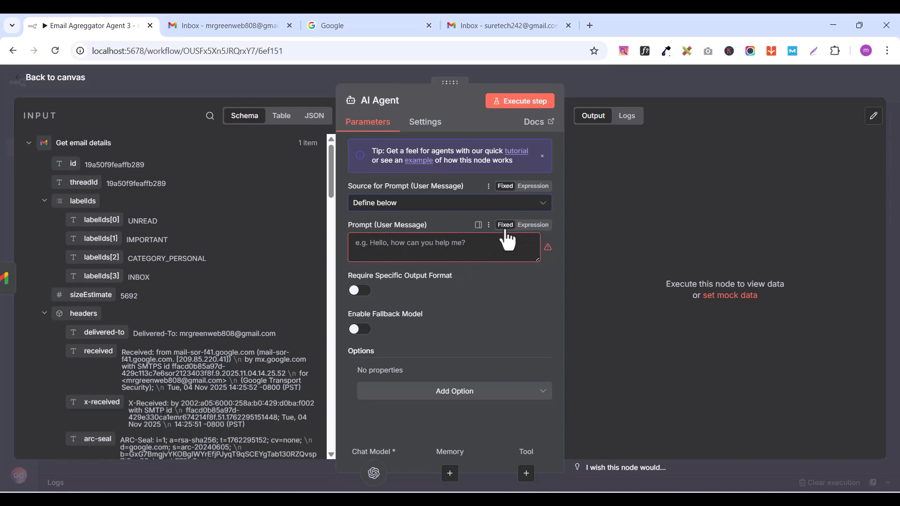
Step: Make the AI Agent's Prompt (User Message) an expression and paste in the professional email reply instructions
left_click(535, 225)
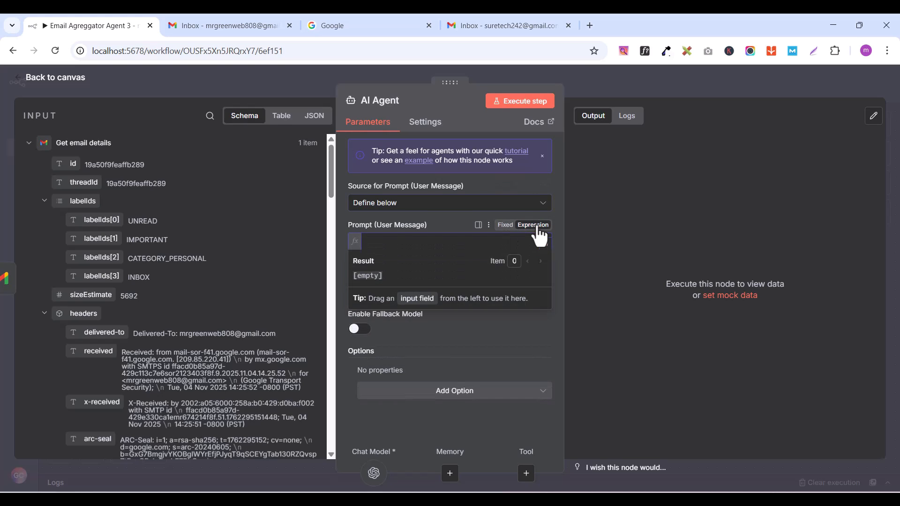
left_click(544, 244)
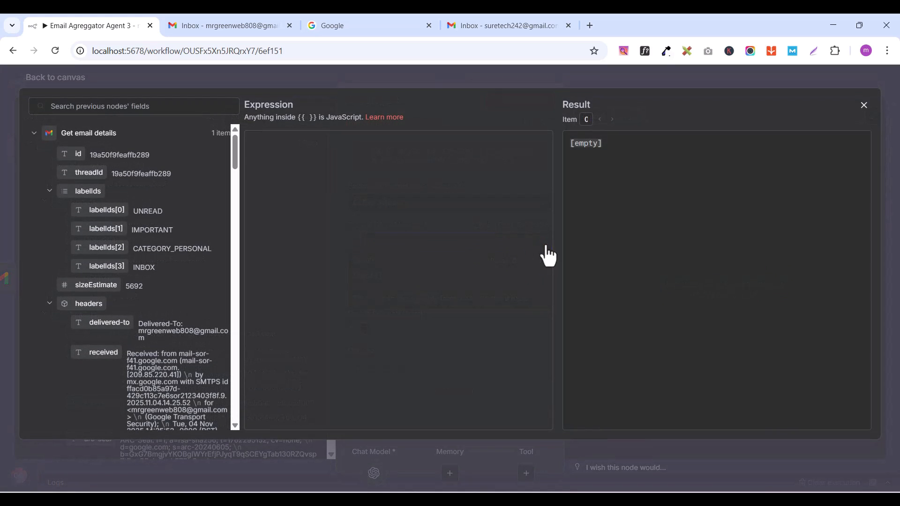
right_click(304, 161)
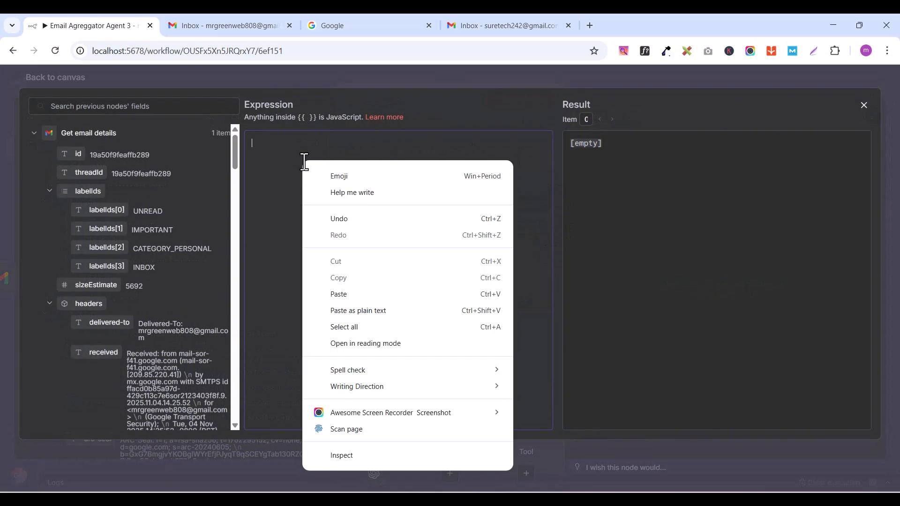
left_click(355, 294)
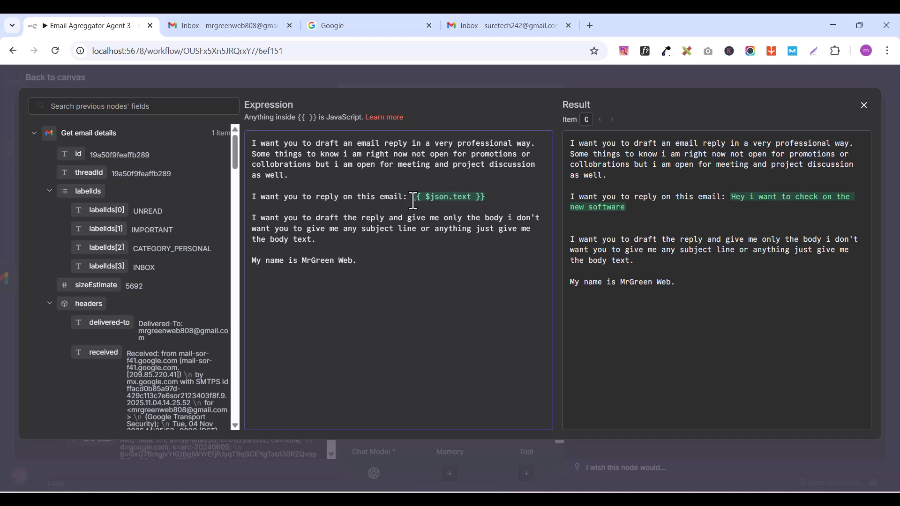
Step: Replace the email reference after "I want you to reply on this email:" with the text field from Get email details
left_click_drag(412, 201, 510, 200)
key("BackSpace")
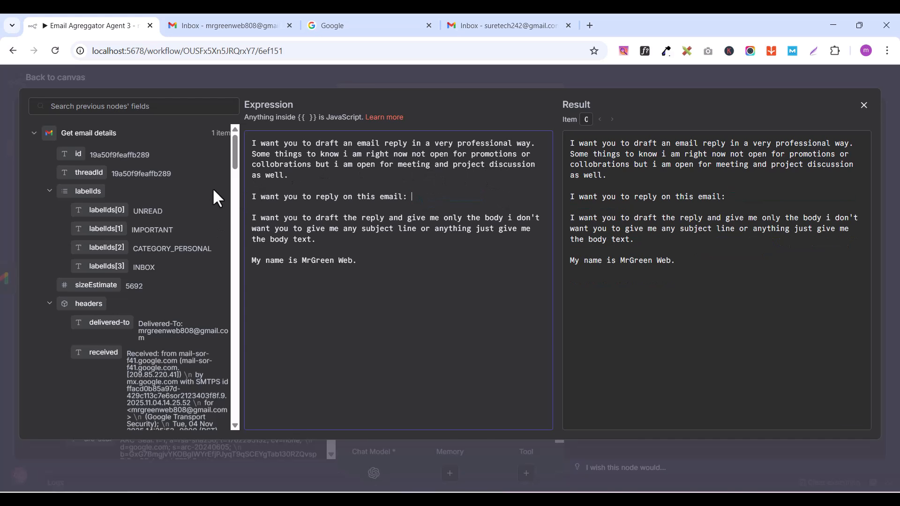
scroll(134, 195, "down", 15)
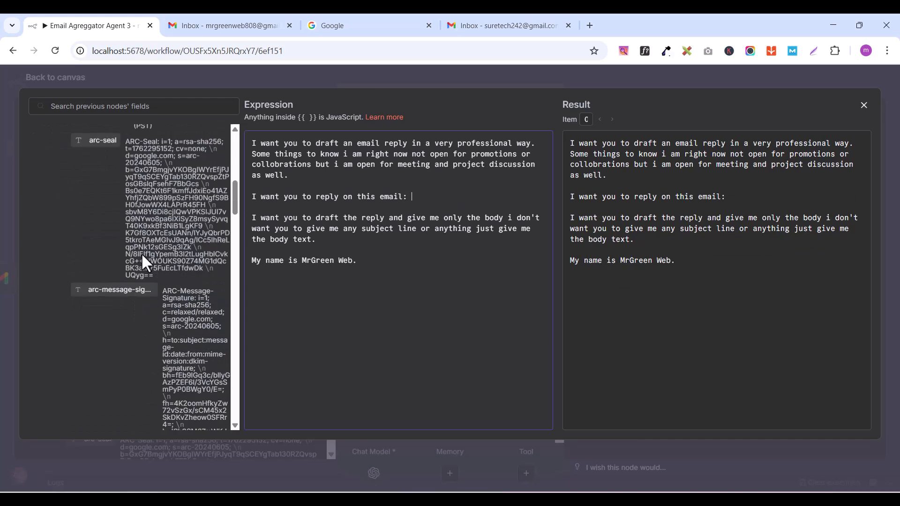
scroll(168, 259, "down", 3)
scroll(189, 254, "up", 6)
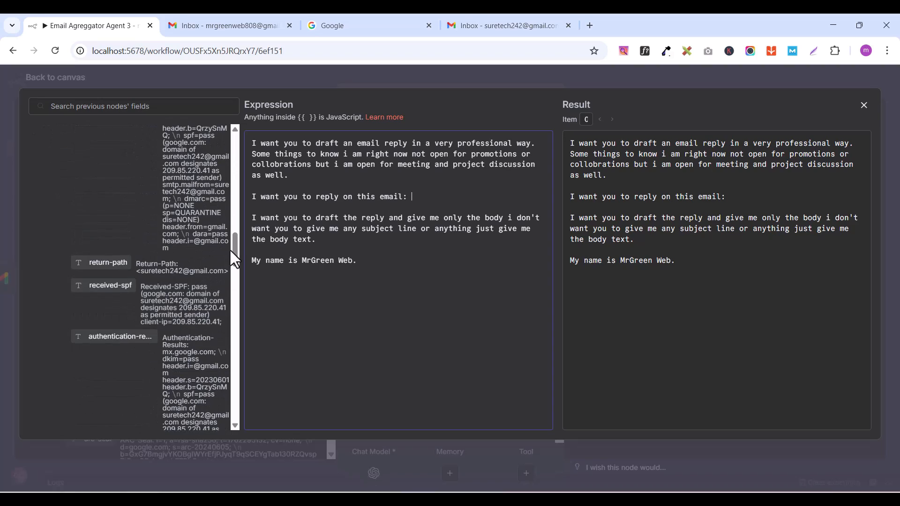
left_click_drag(237, 190, 241, 138)
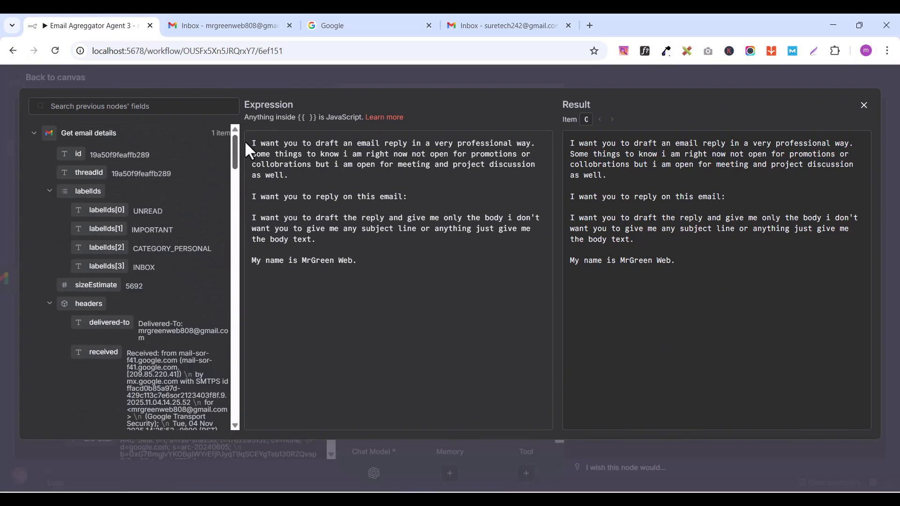
scroll(149, 356, "down", 10)
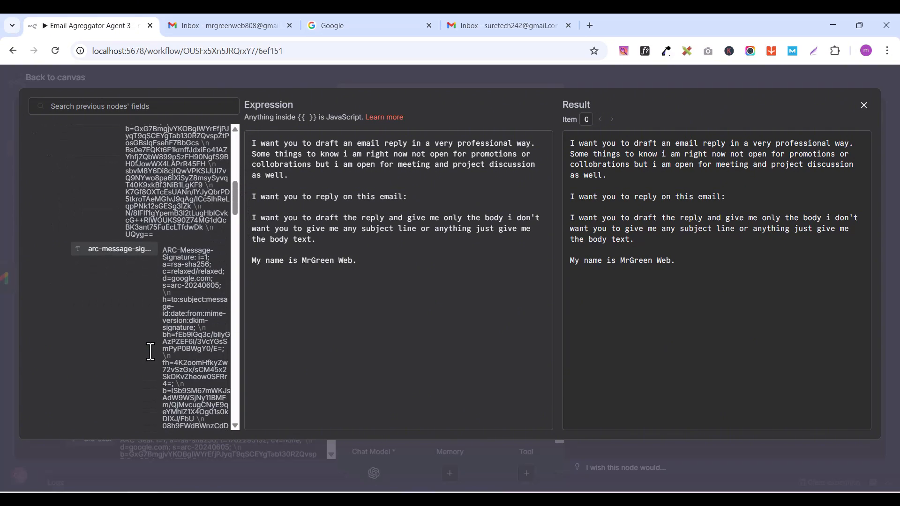
scroll(149, 359, "down", 15)
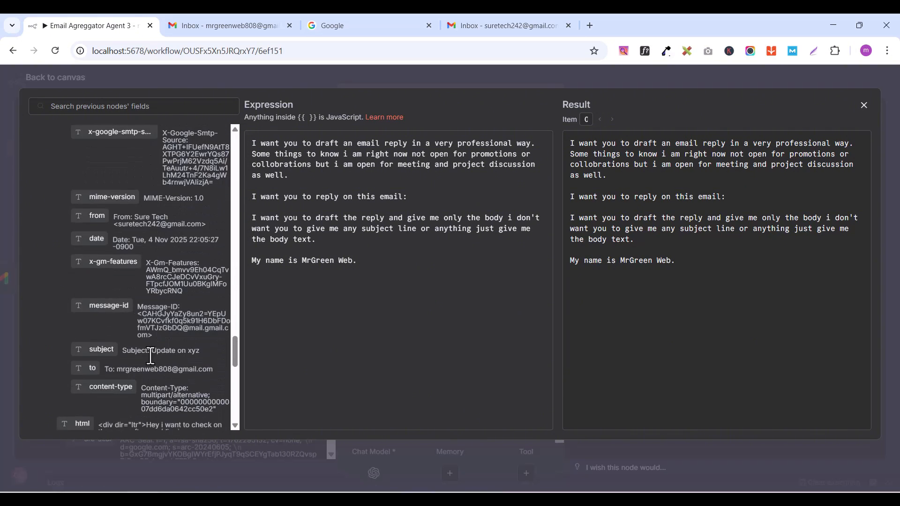
scroll(150, 356, "up", 3)
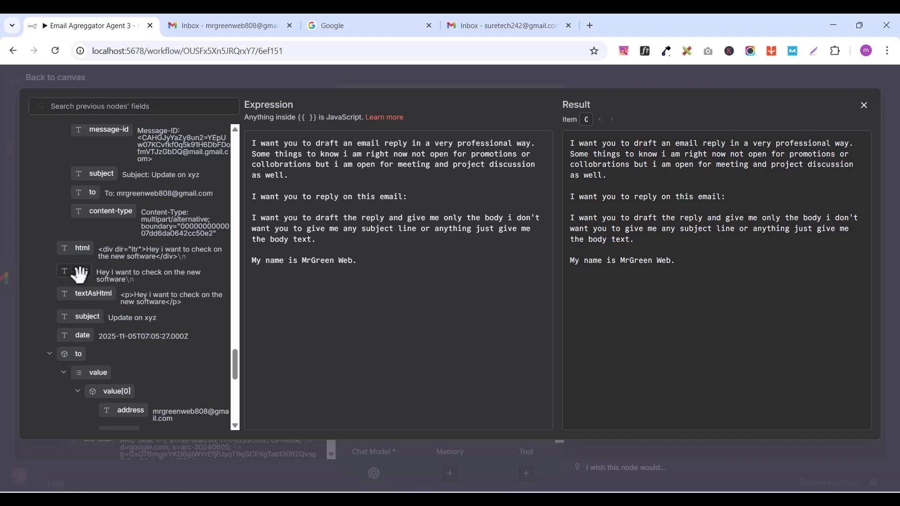
left_click_drag(80, 274, 418, 194)
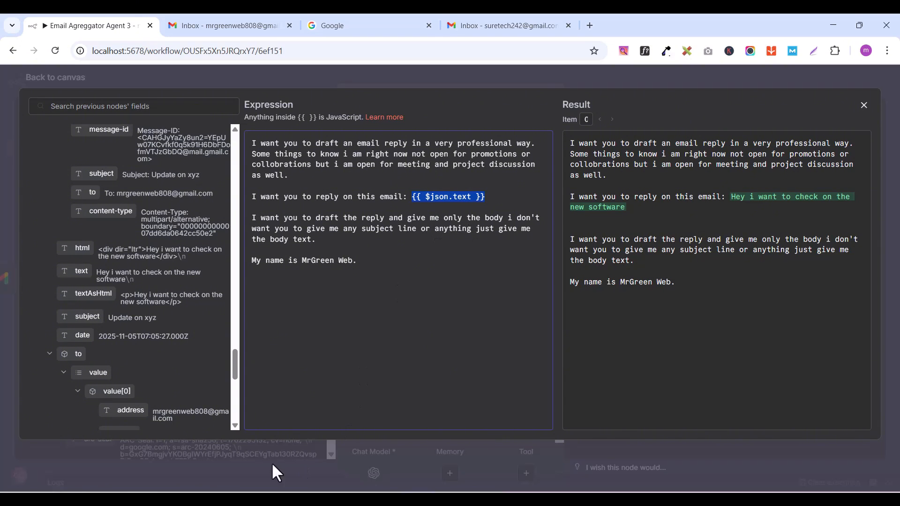
Step: Close the expression editor and return from the AI Agent settings to the workflow canvas
scroll(178, 341, "up", 5)
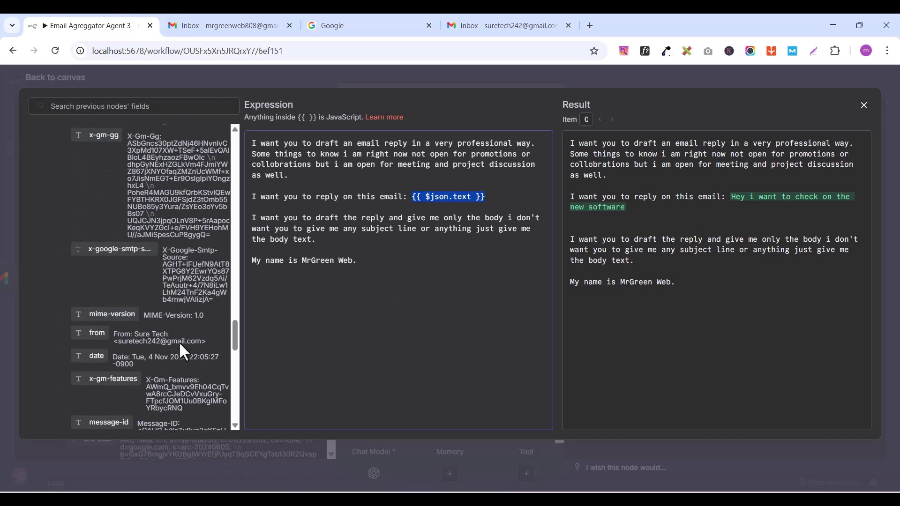
scroll(178, 341, "up", 10)
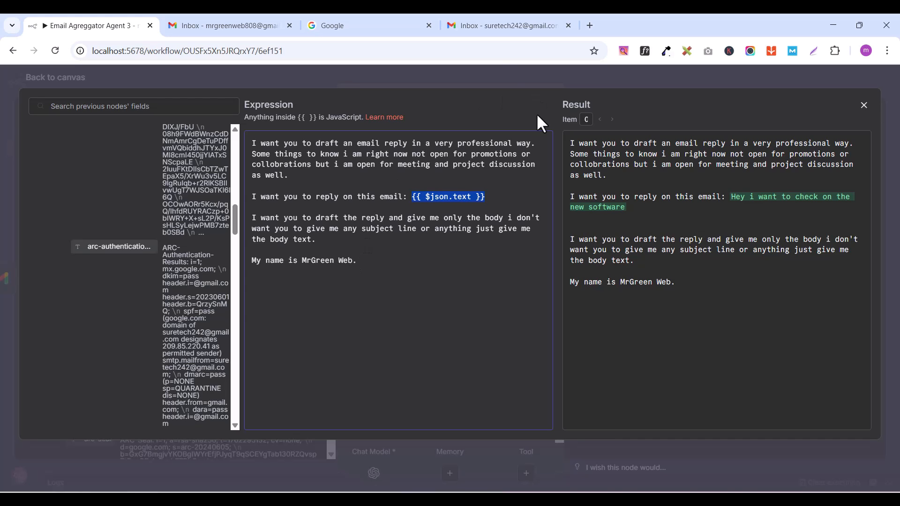
left_click(865, 107)
scroll(468, 316, "down", 1)
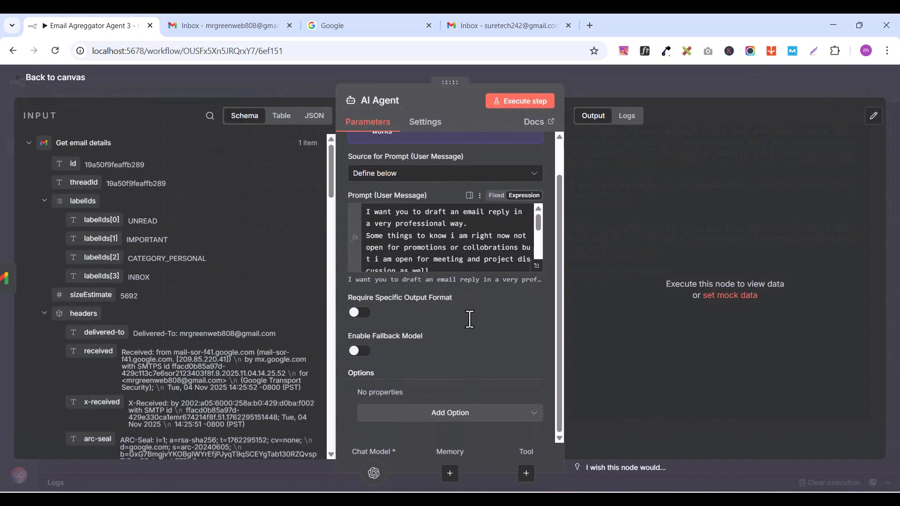
scroll(471, 325, "up", 1)
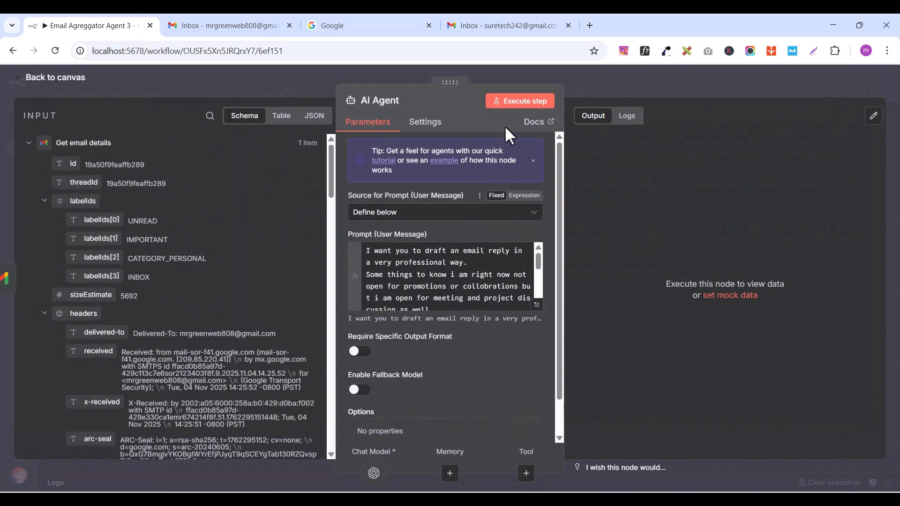
left_click(40, 78)
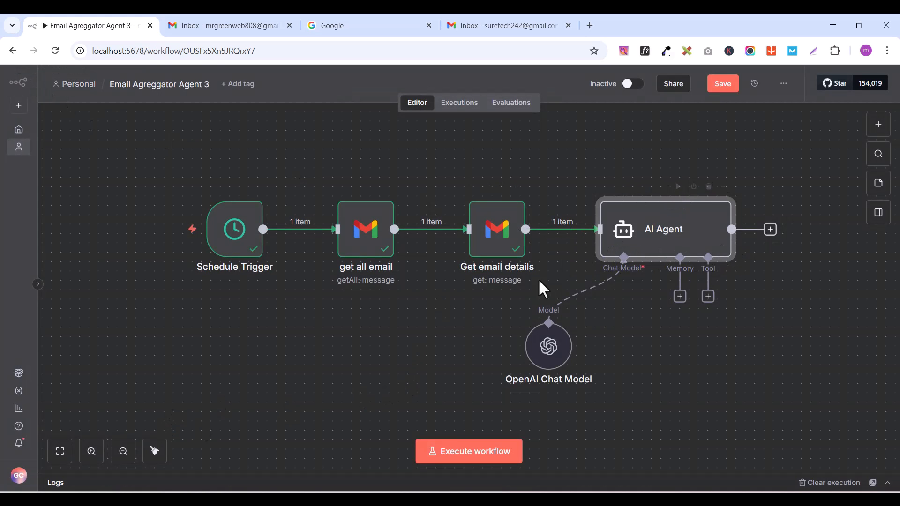
Step: Add an Airtable "Create a record" node after the AI Agent
left_click_drag(554, 255, 426, 227)
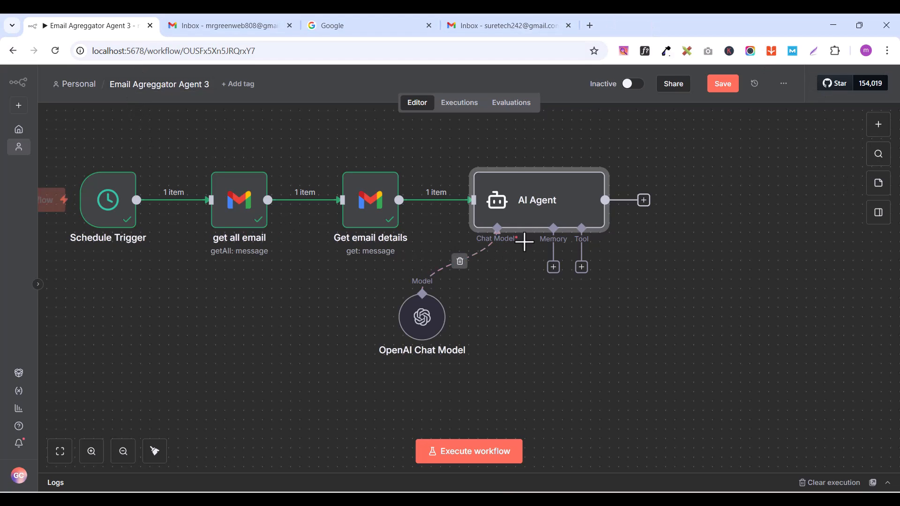
left_click(642, 201)
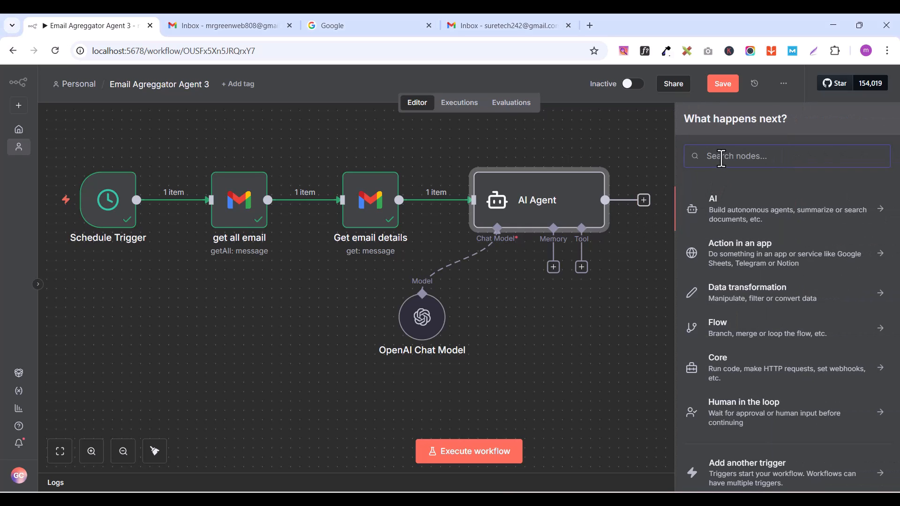
type("AIR")
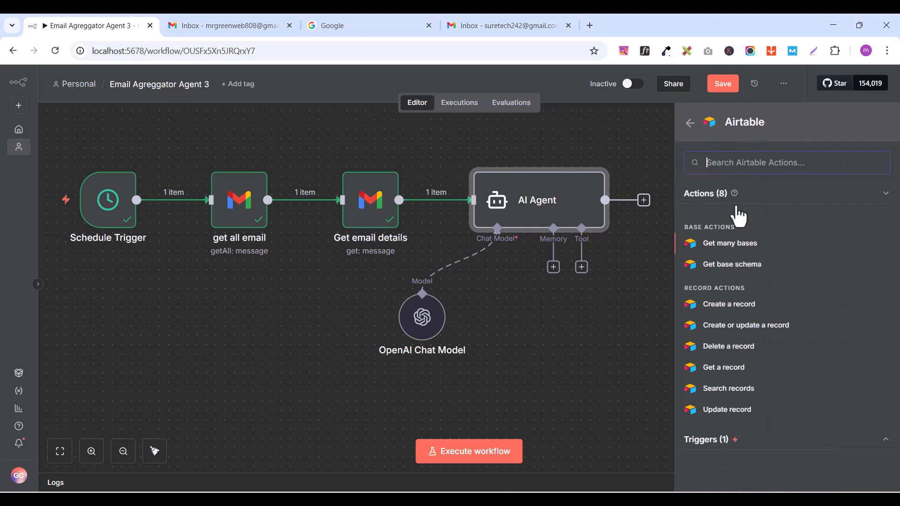
left_click(731, 204)
left_click(746, 307)
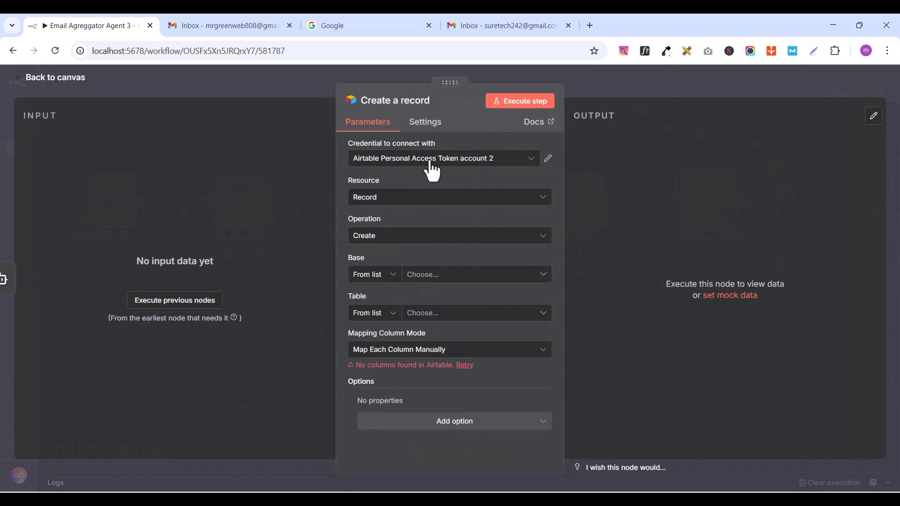
Step: Keep the Airtable Personal Access Token account 2 credential and select base TEST2 with table Table 1
left_click(416, 159)
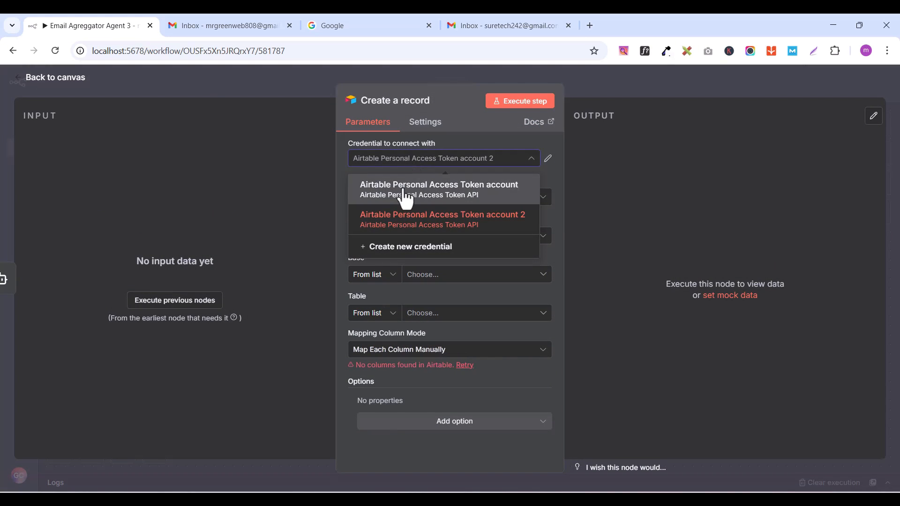
left_click(446, 228)
left_click(448, 159)
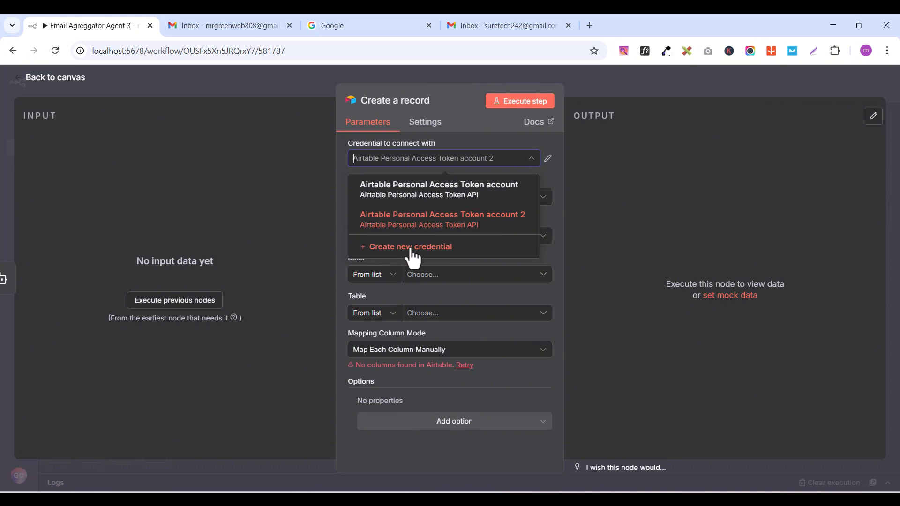
left_click(431, 162)
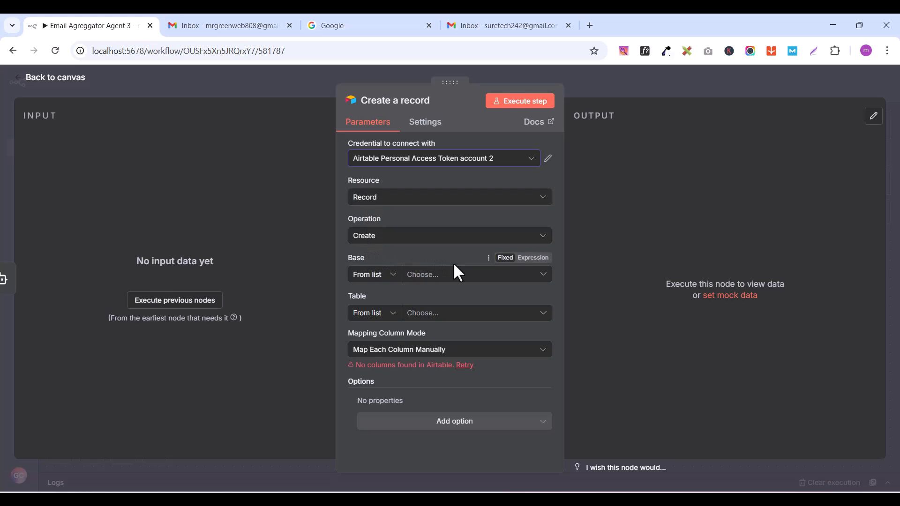
left_click(438, 279)
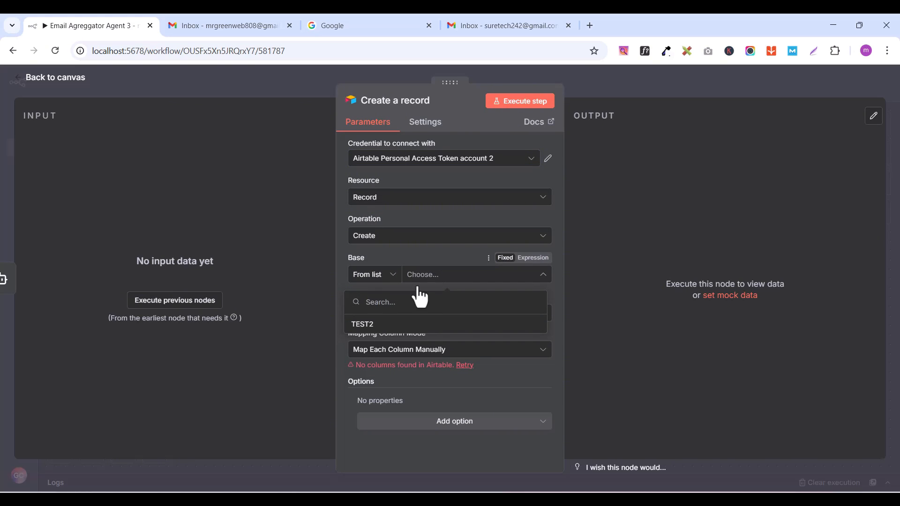
left_click(362, 325)
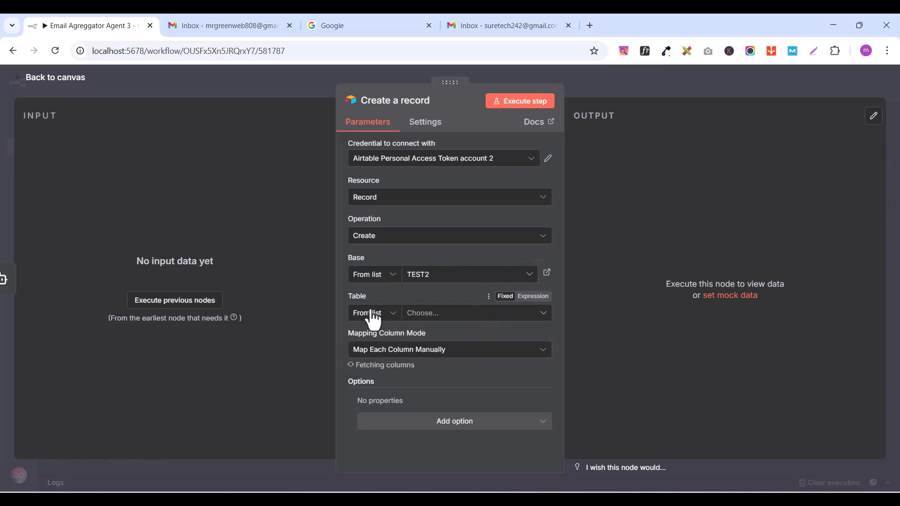
left_click(432, 317)
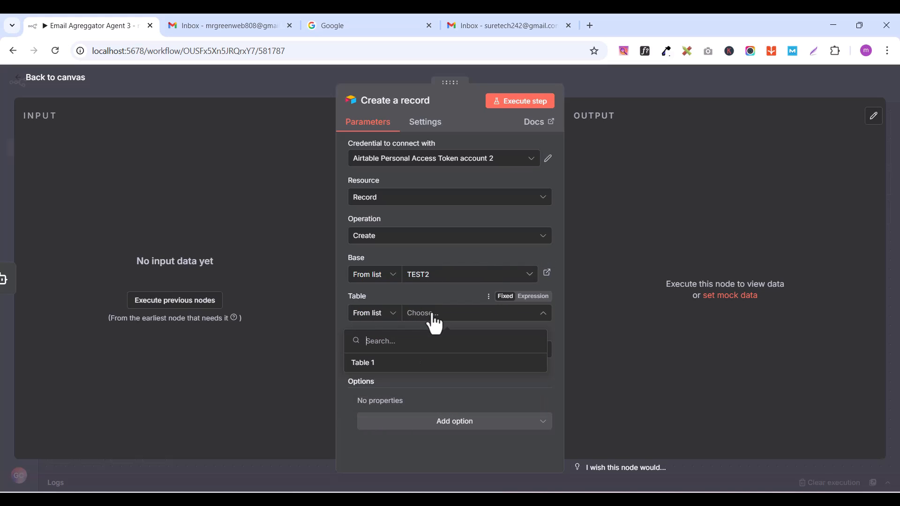
left_click(363, 364)
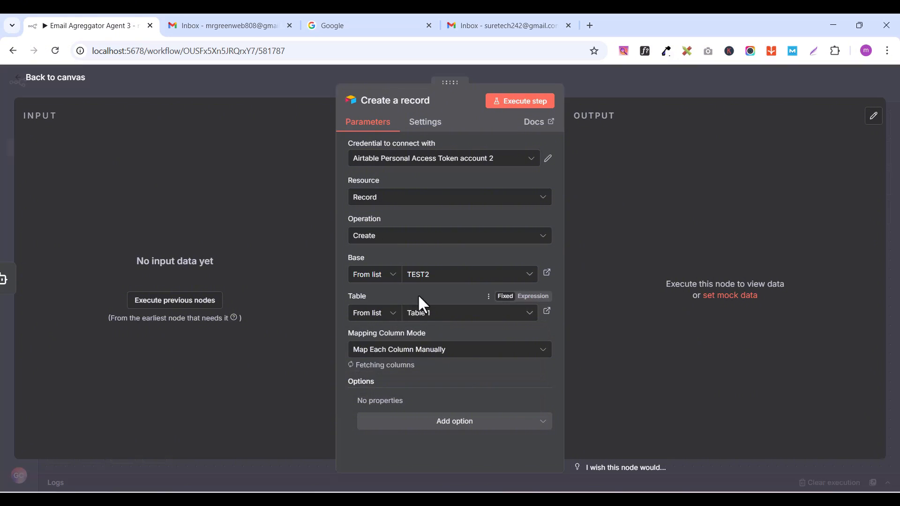
Step: Execute the previous nodes to load input data for the Airtable record's columns
scroll(494, 368, "down", 5)
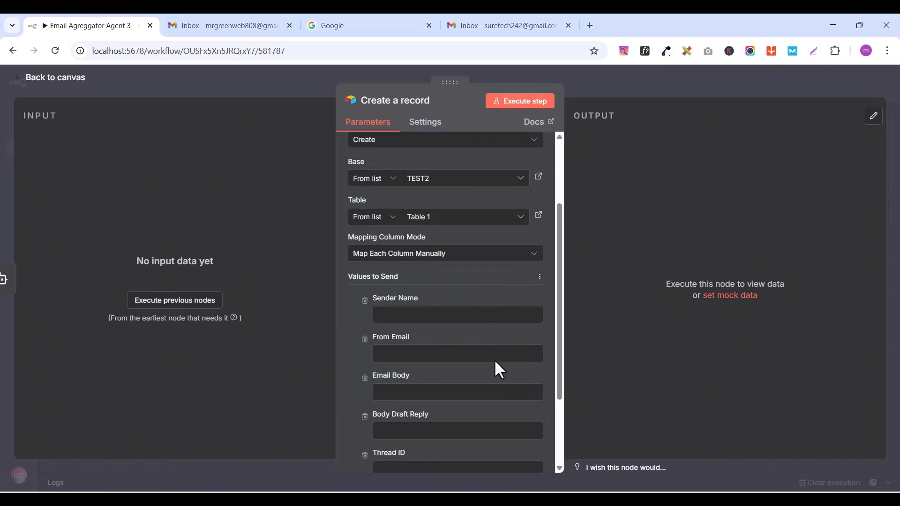
scroll(480, 402, "down", 1)
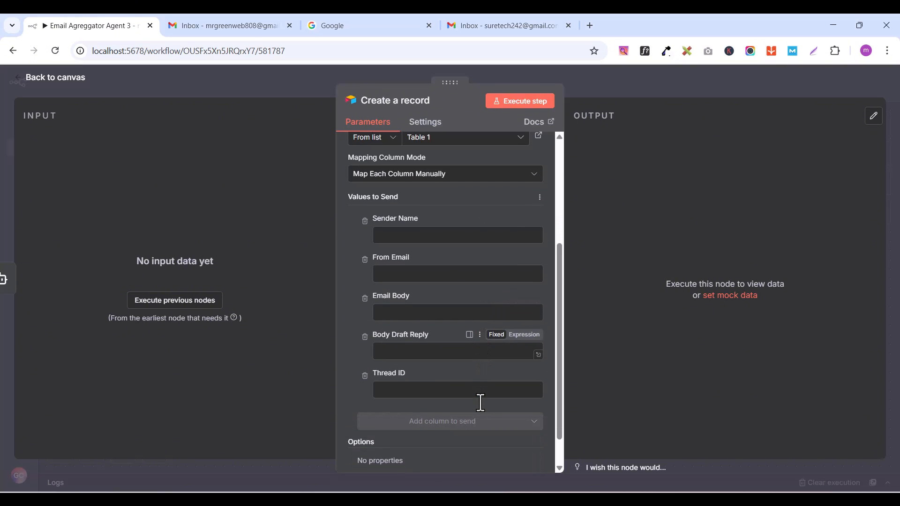
left_click(167, 302)
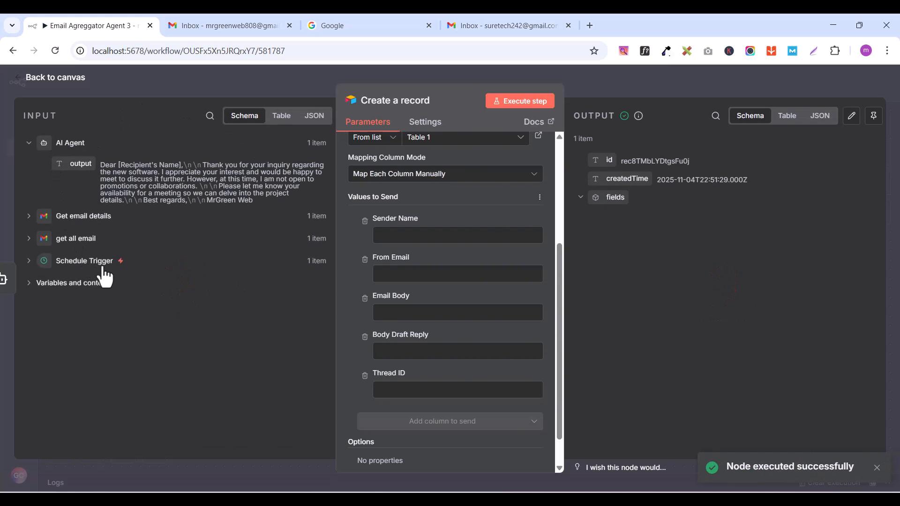
Step: Map the sender's name and address fields from Get email details to the Sender Name and From Email columns
left_click(29, 217)
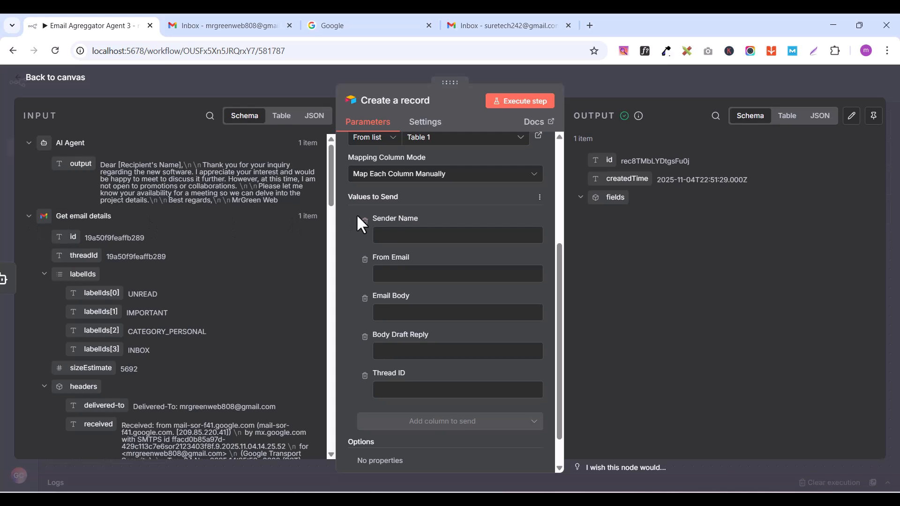
scroll(199, 346, "down", 10)
scroll(199, 347, "down", 15)
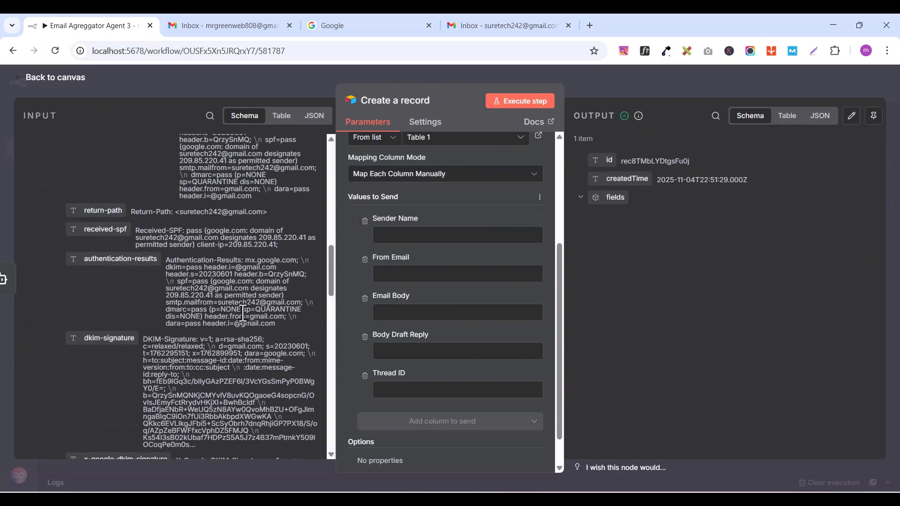
scroll(240, 310, "down", 3)
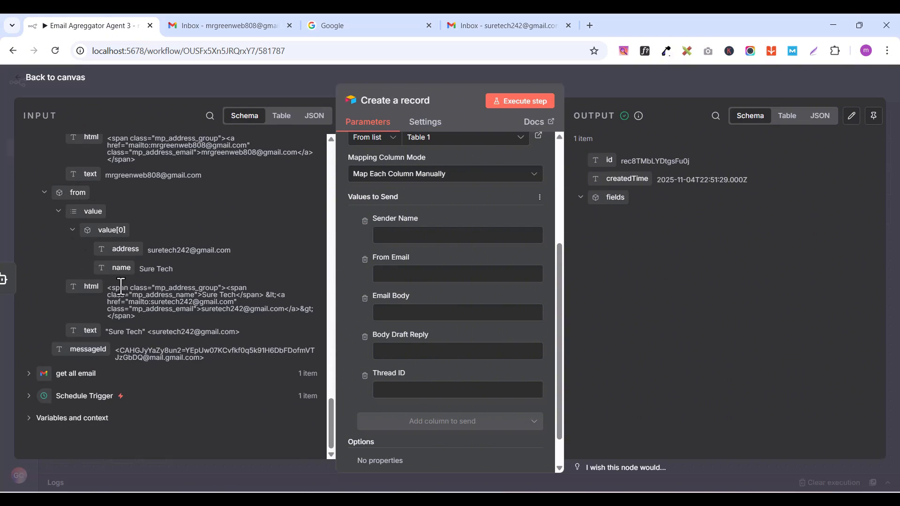
left_click_drag(120, 270, 402, 233)
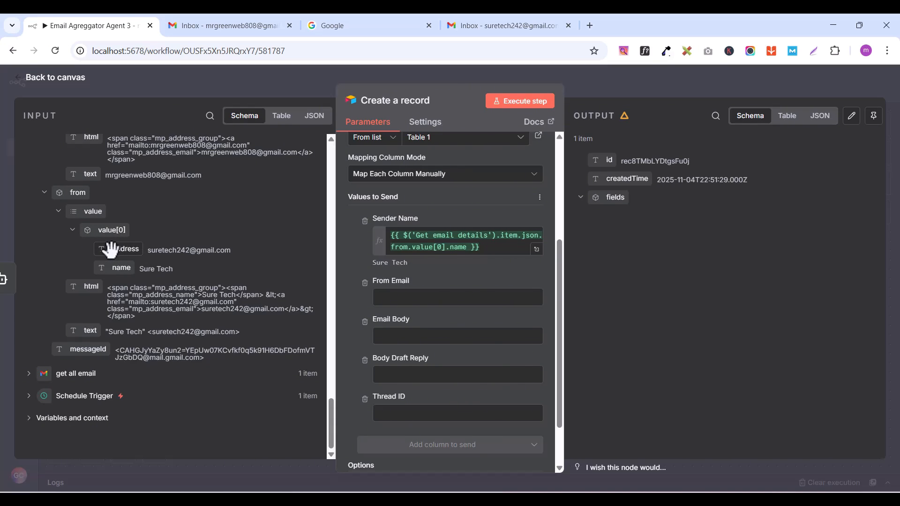
left_click_drag(111, 249, 402, 297)
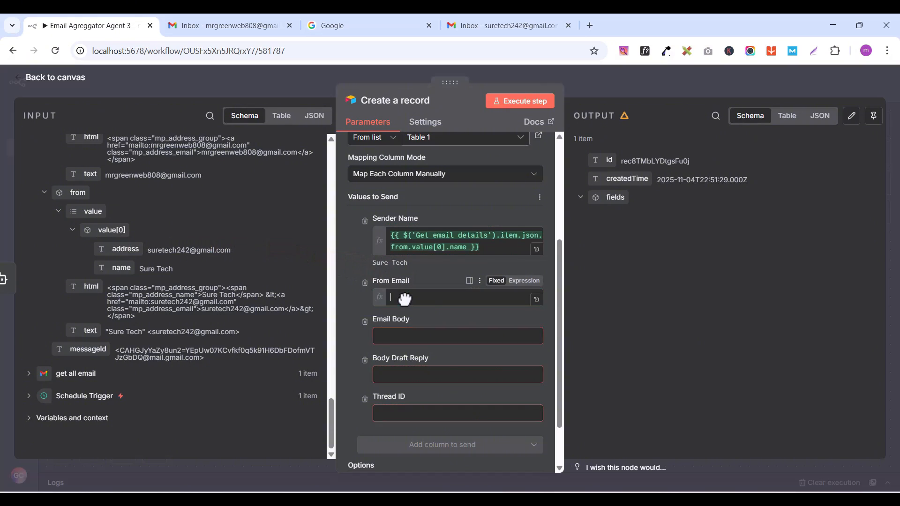
Step: Map the text field from Get email details to the Email Body column
left_click(364, 296)
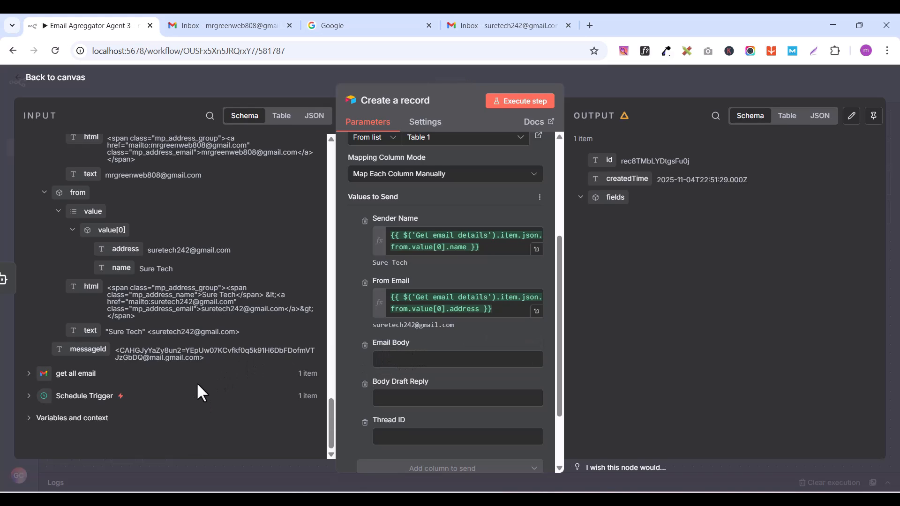
scroll(196, 382, "up", 3)
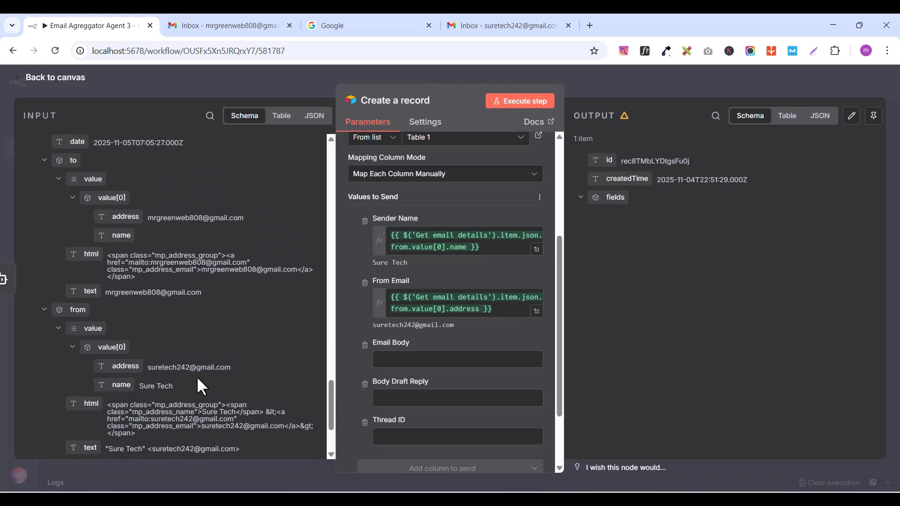
scroll(191, 372, "up", 3)
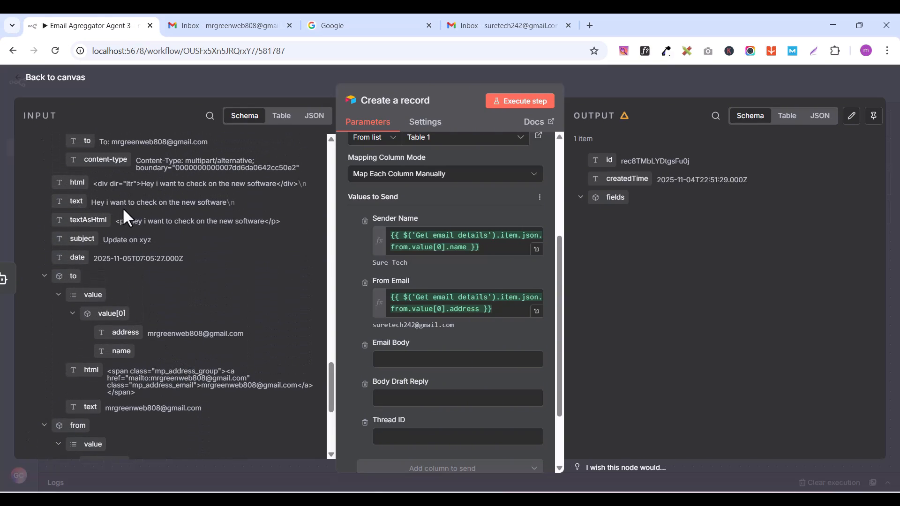
left_click_drag(75, 202, 398, 363)
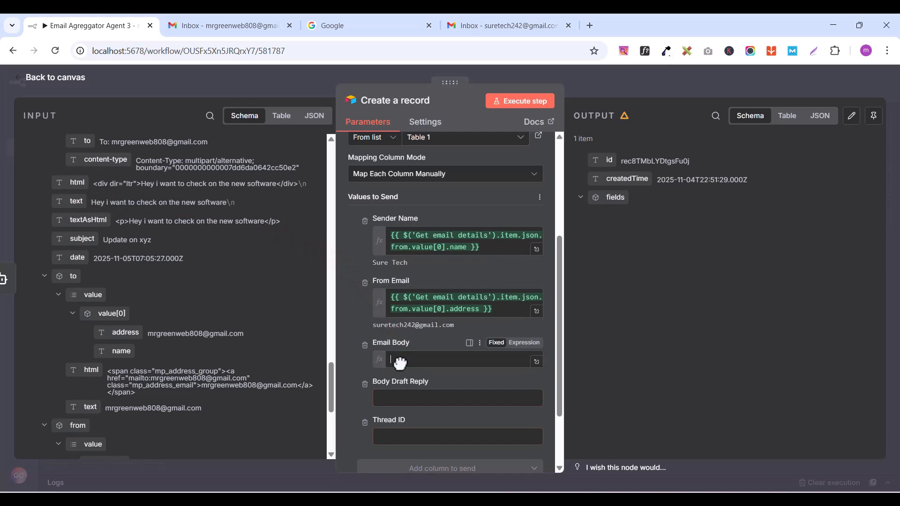
left_click(346, 362)
Step: Map the AI Agent's output to the Body Draft Reply column and threadId from Get email details to the Thread ID column
scroll(346, 362, "down", 3)
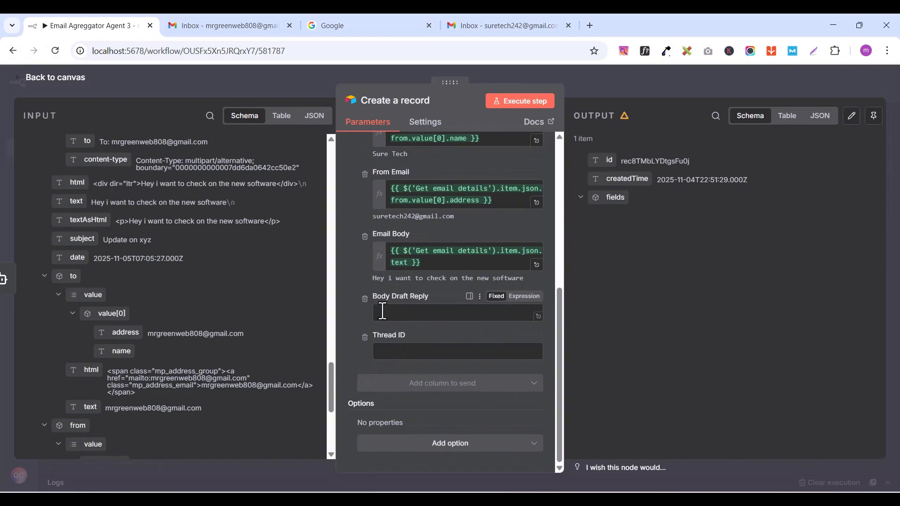
scroll(266, 267, "up", 10)
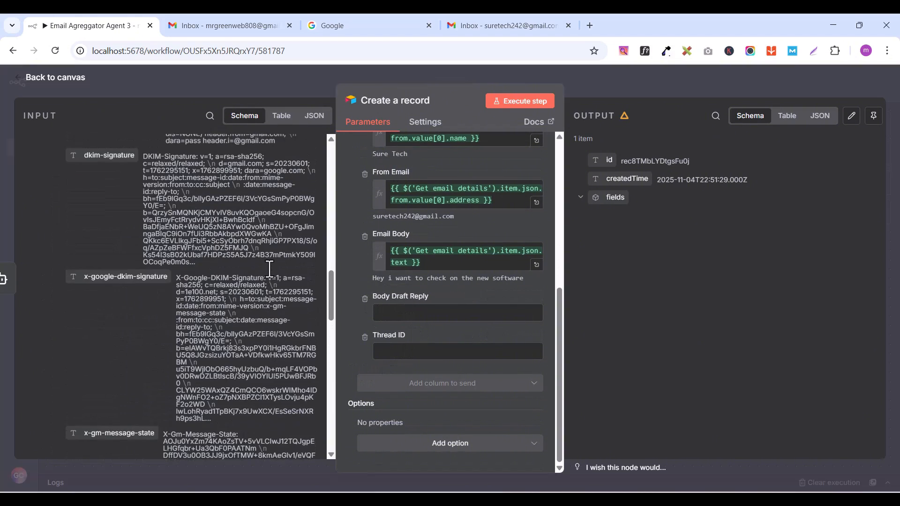
scroll(270, 268, "up", 10)
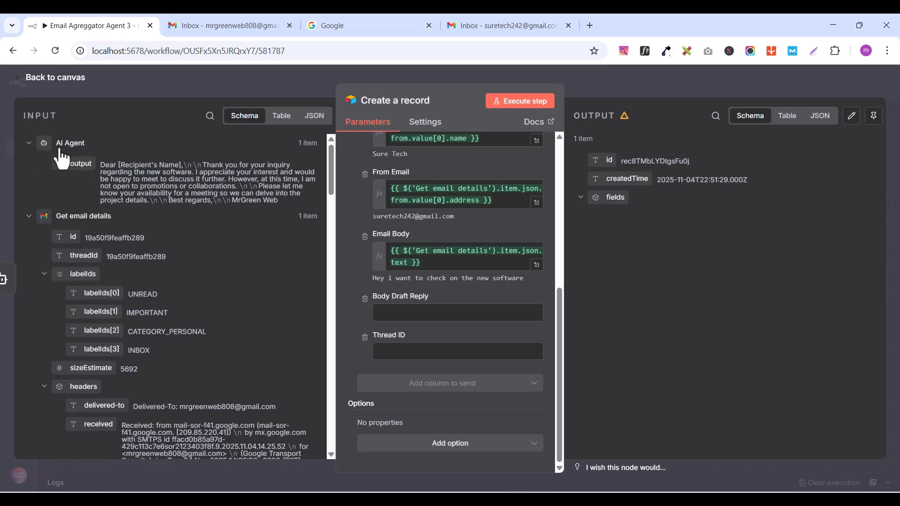
left_click_drag(75, 165, 403, 311)
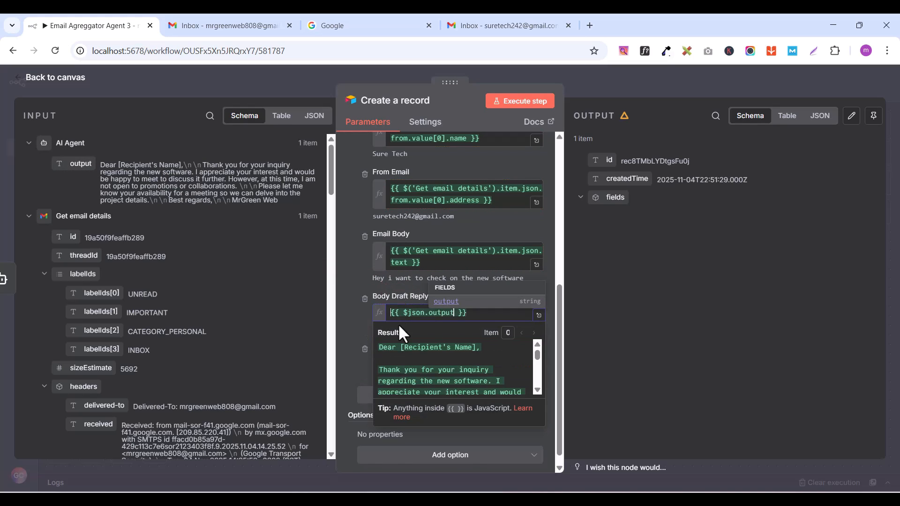
left_click(355, 313)
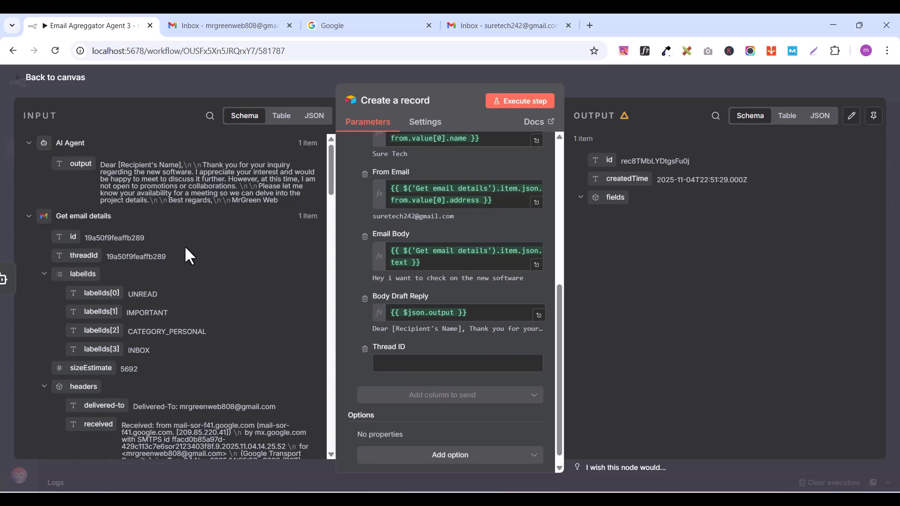
left_click_drag(78, 256, 417, 365)
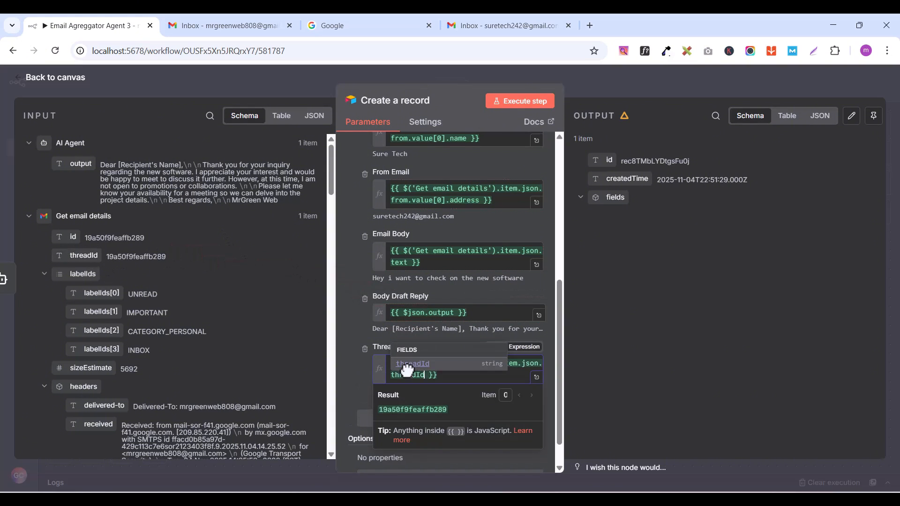
left_click(349, 322)
Step: Execute the Create a record step to write the mapped values to Airtable, and return to the canvas
scroll(347, 344, "up", 5)
scroll(347, 345, "down", 3)
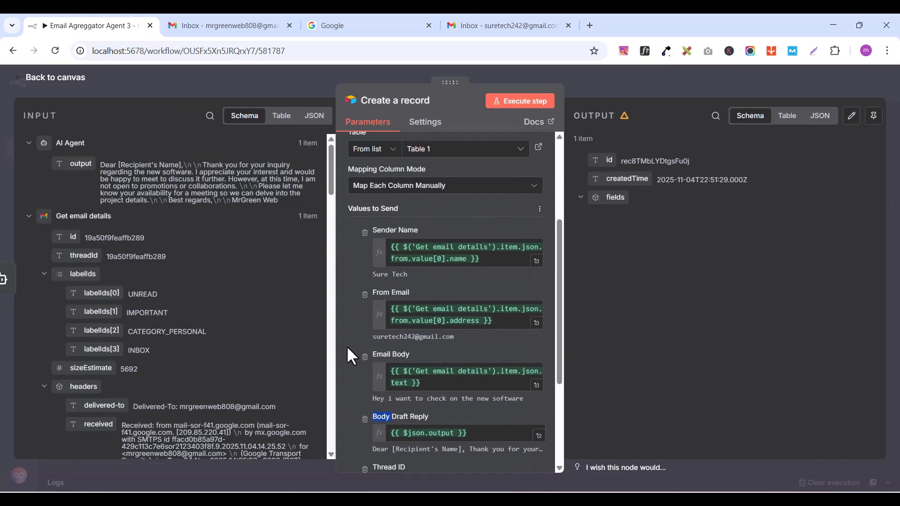
scroll(347, 344, "up", 4)
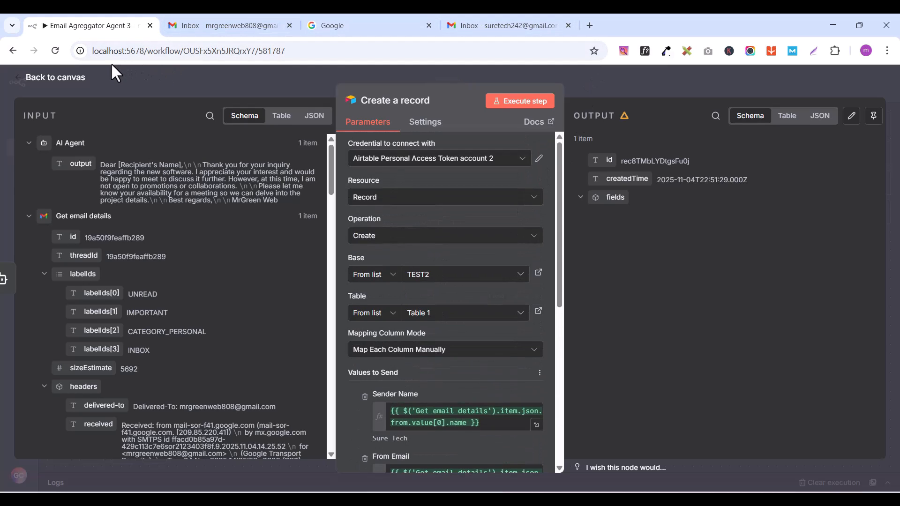
left_click(513, 102)
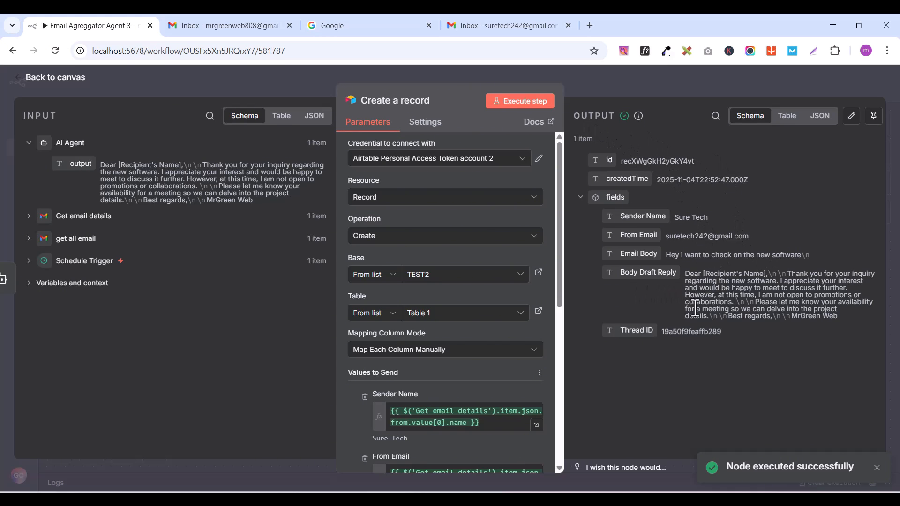
left_click(41, 80)
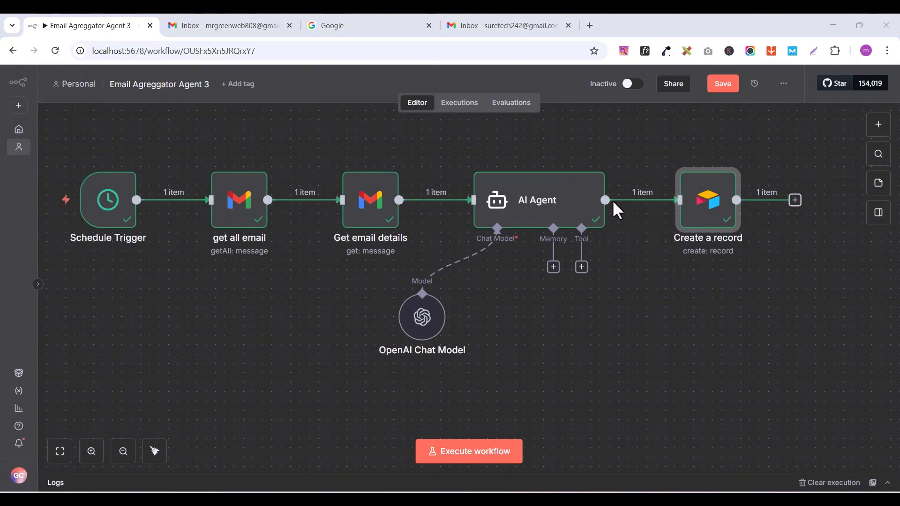
Step: Tidy up the workflow layout and reposition the OpenAI Chat Model node beneath the AI Agent's Chat Model connector
scroll(740, 274, "up", 2)
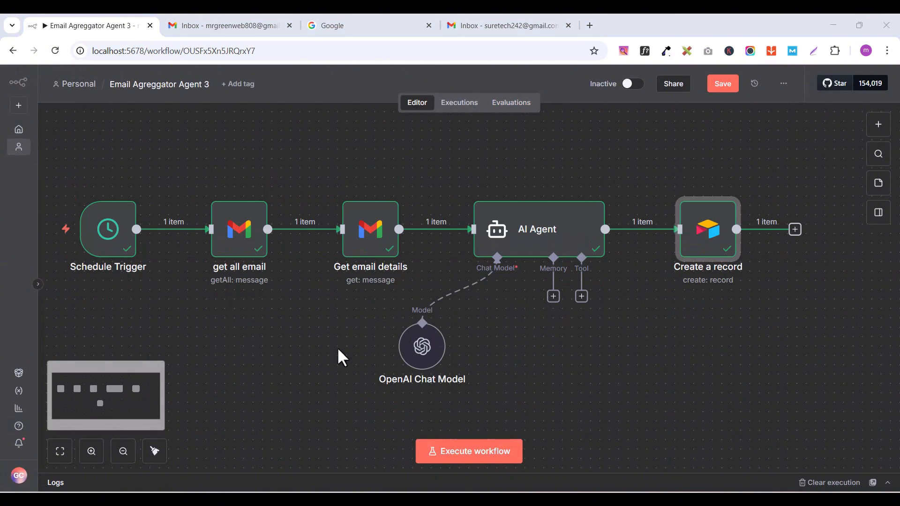
left_click(155, 452)
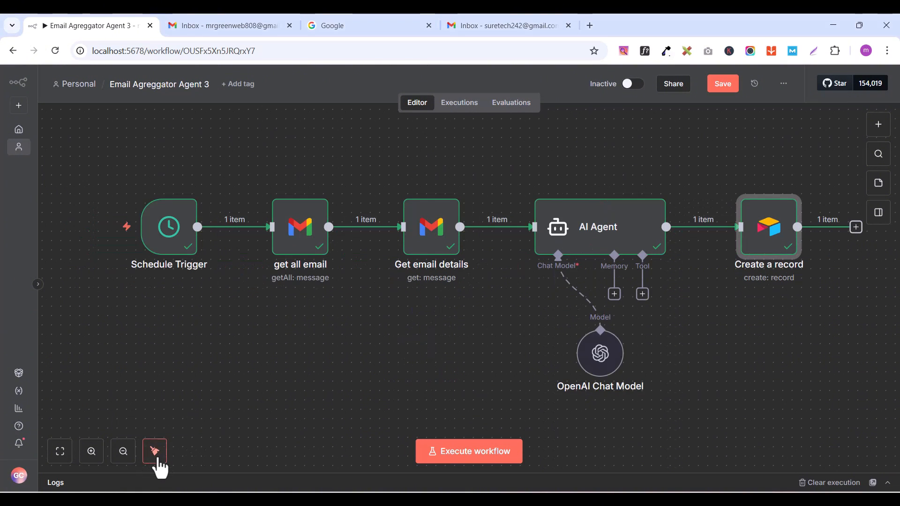
left_click(123, 451)
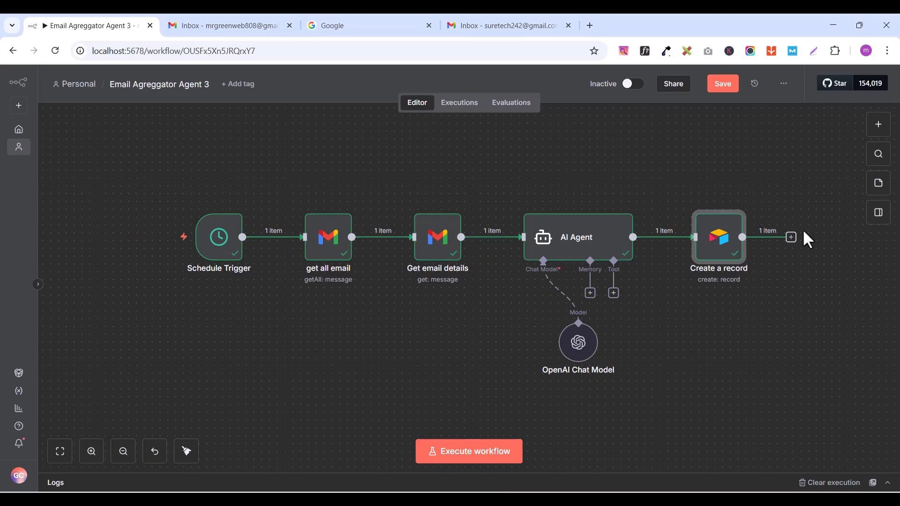
left_click_drag(578, 345, 535, 350)
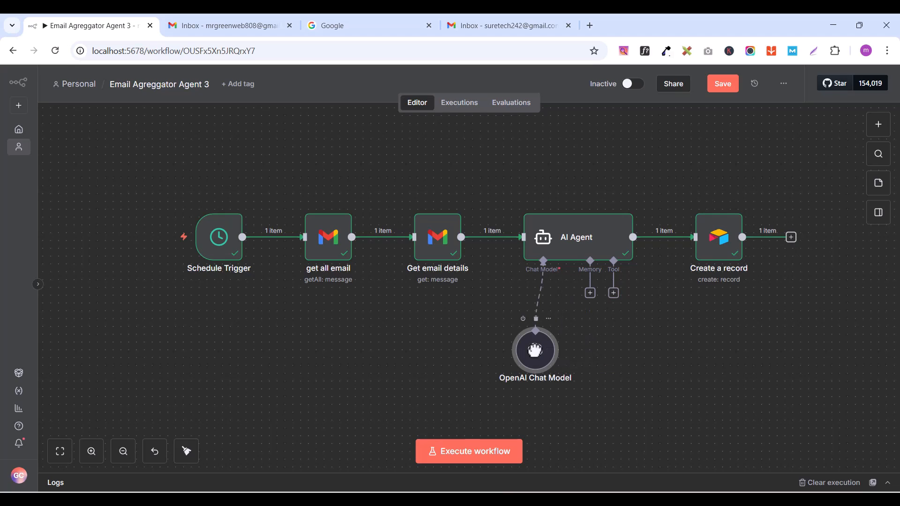
Step: Add a Gmail "Send a message" node after the Create a record node
left_click(790, 237)
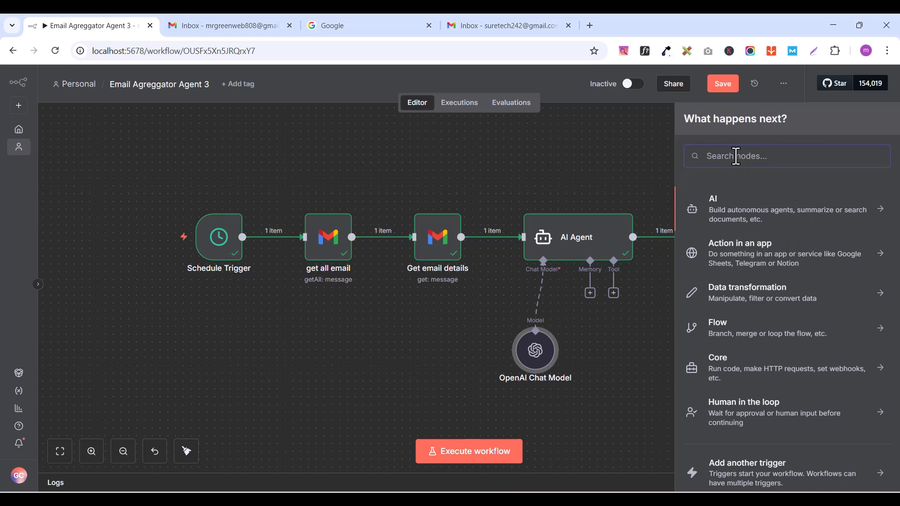
type("GMAIL")
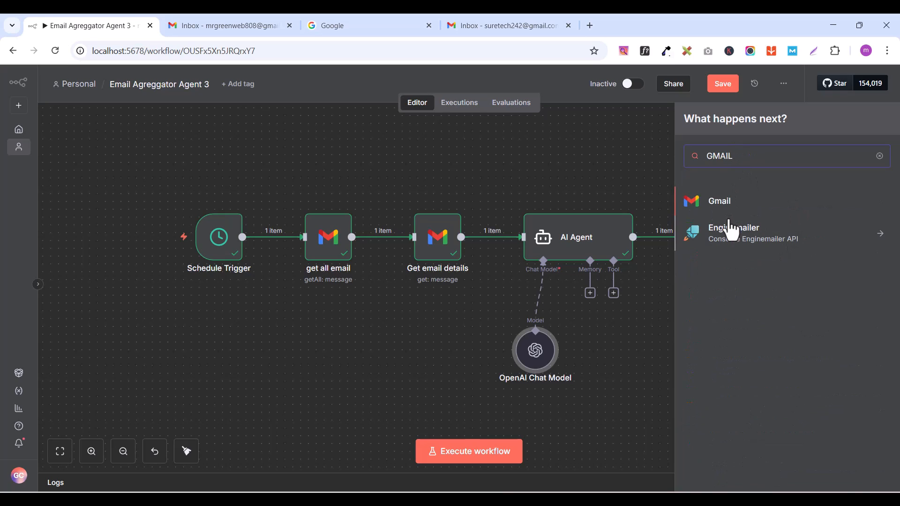
left_click(729, 211)
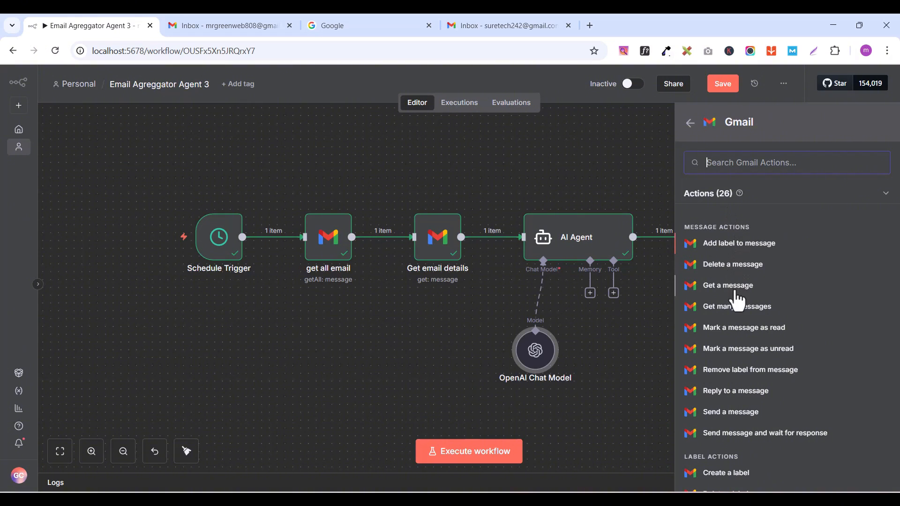
left_click(732, 412)
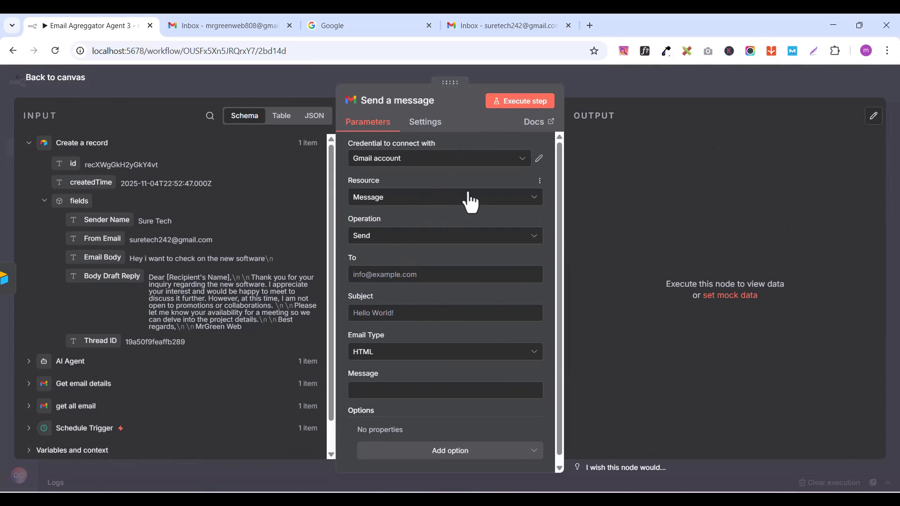
Step: Keep the Gmail account credential and map From Email from Create a record to the message's To field
left_click(388, 159)
left_click(423, 188)
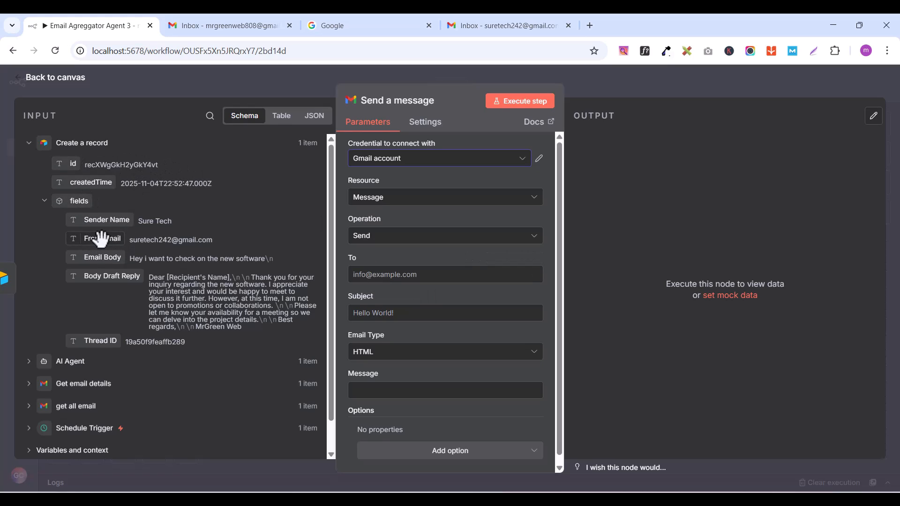
left_click_drag(97, 240, 392, 277)
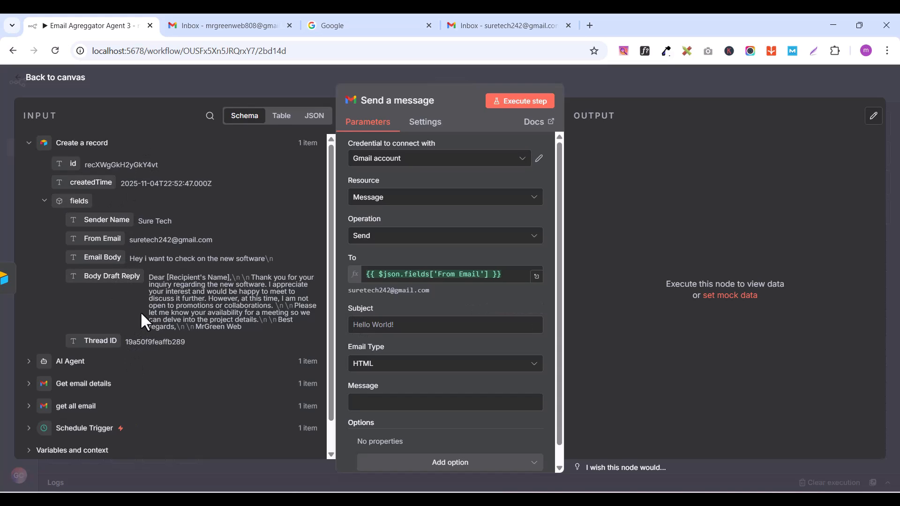
Step: Map the subject field from Get email details to the message's Subject
left_click(29, 145)
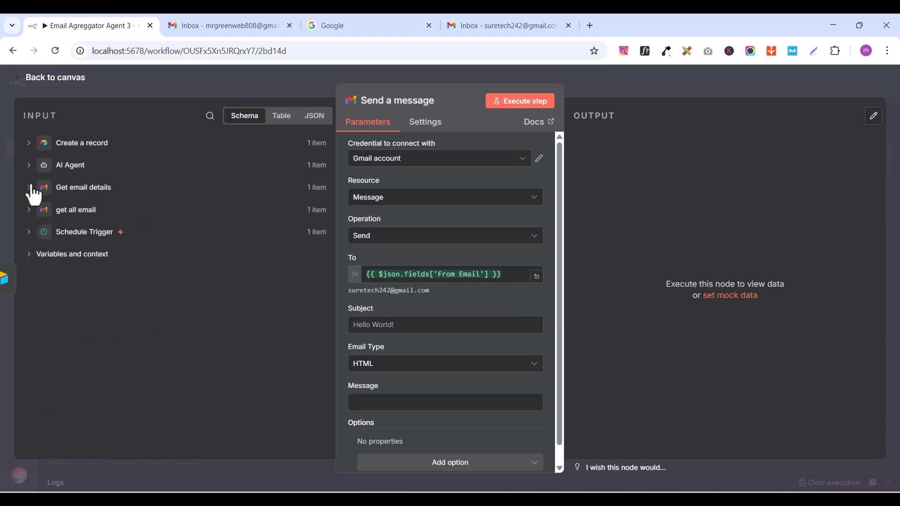
left_click(29, 187)
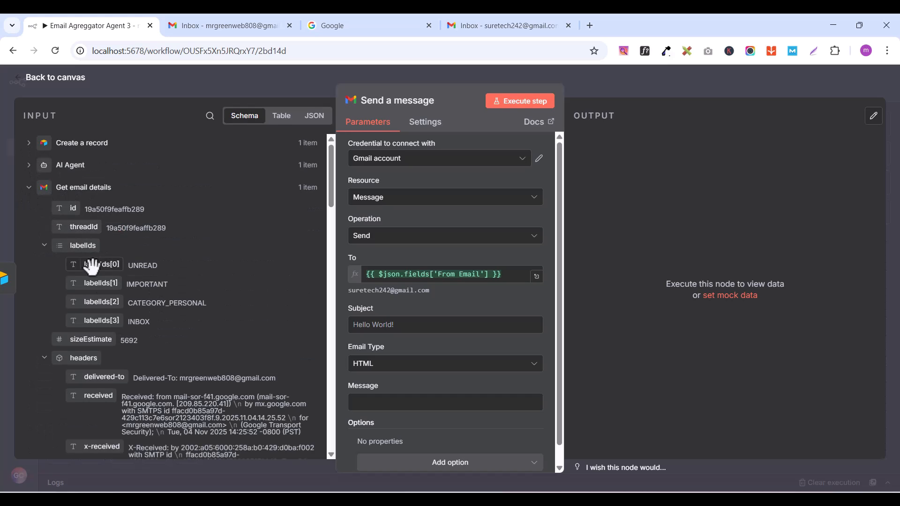
scroll(131, 294, "down", 3)
scroll(135, 288, "up", 5)
scroll(166, 286, "down", 15)
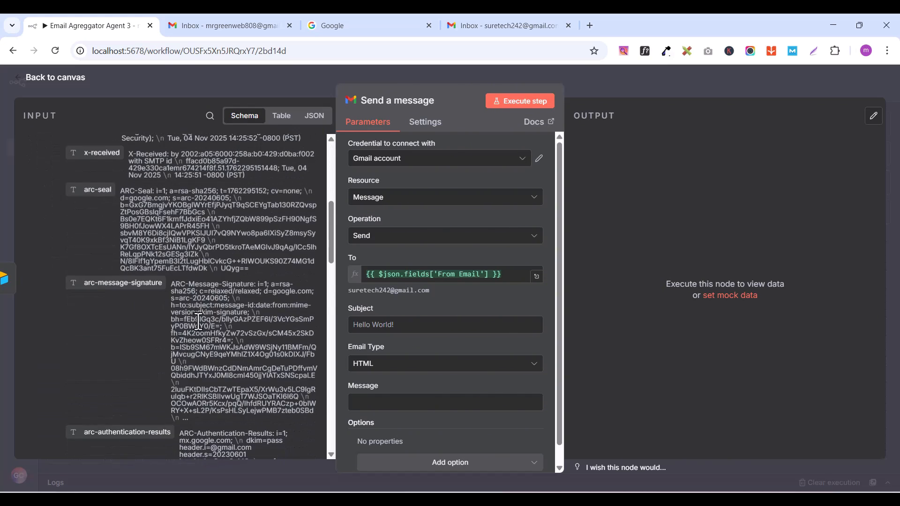
scroll(203, 331, "down", 3)
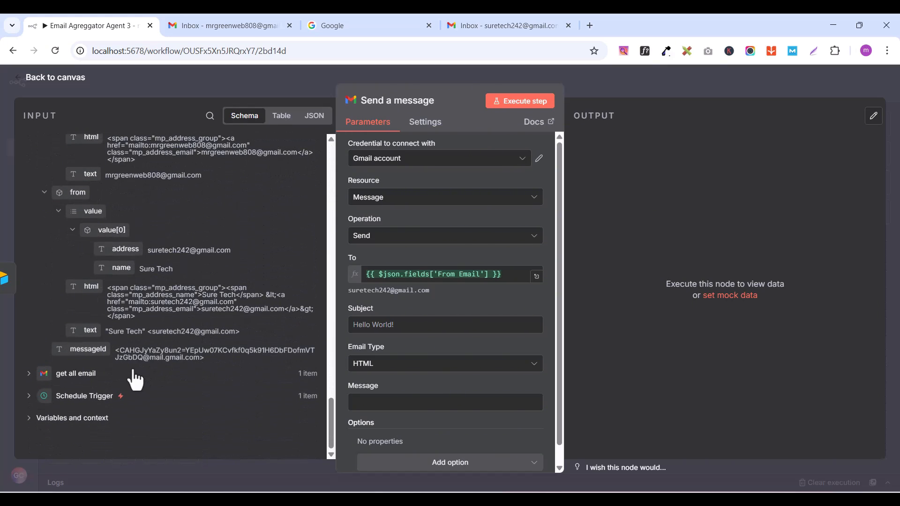
scroll(130, 367, "up", 1)
scroll(126, 317, "up", 2)
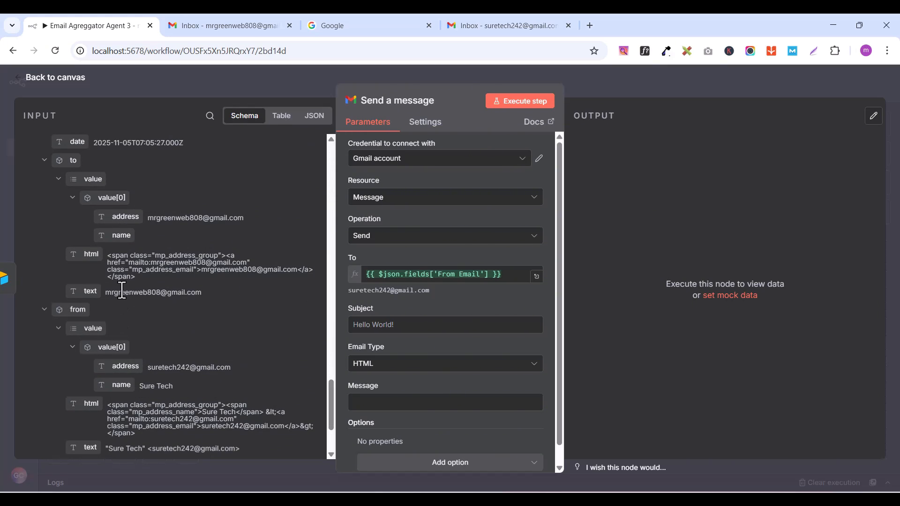
scroll(121, 290, "up", 2)
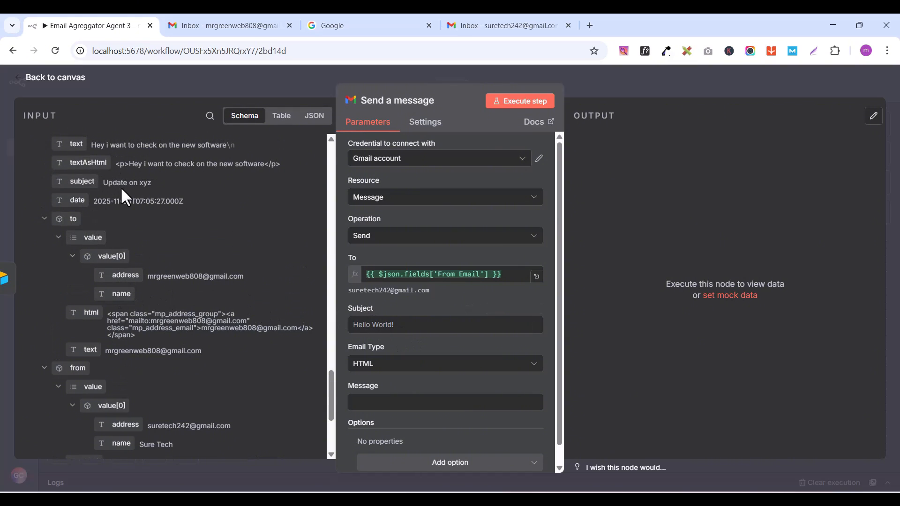
left_click_drag(75, 184, 362, 326)
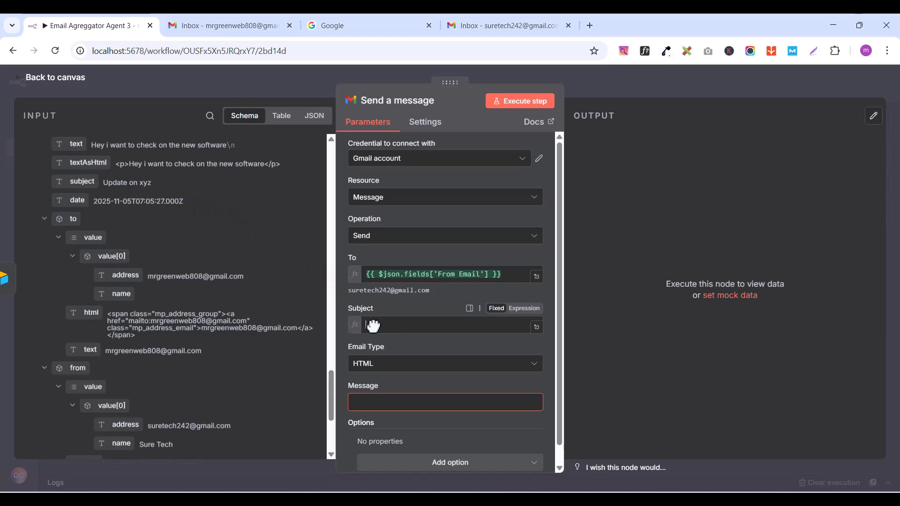
left_click(337, 297)
Step: Map the AI Agent's output to the Message field of the Send a message node and return to the canvas
scroll(409, 391, "down", 2)
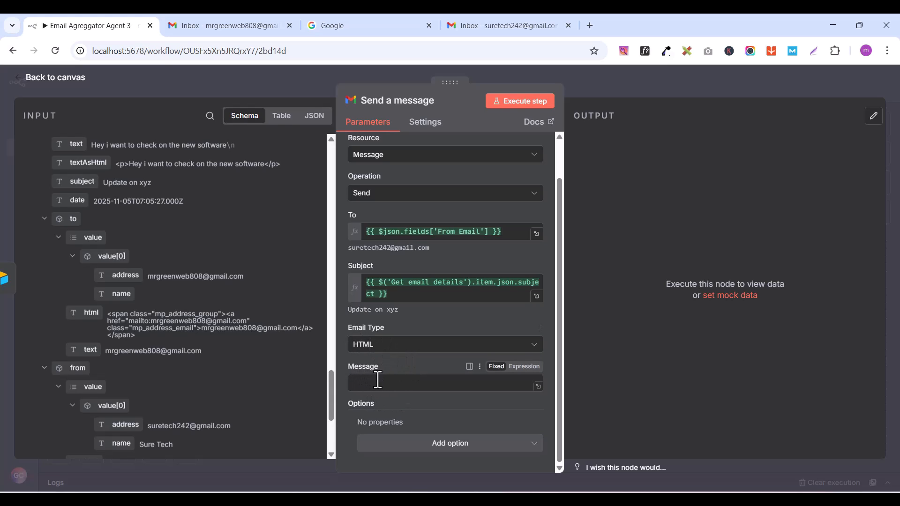
scroll(220, 290, "up", 15)
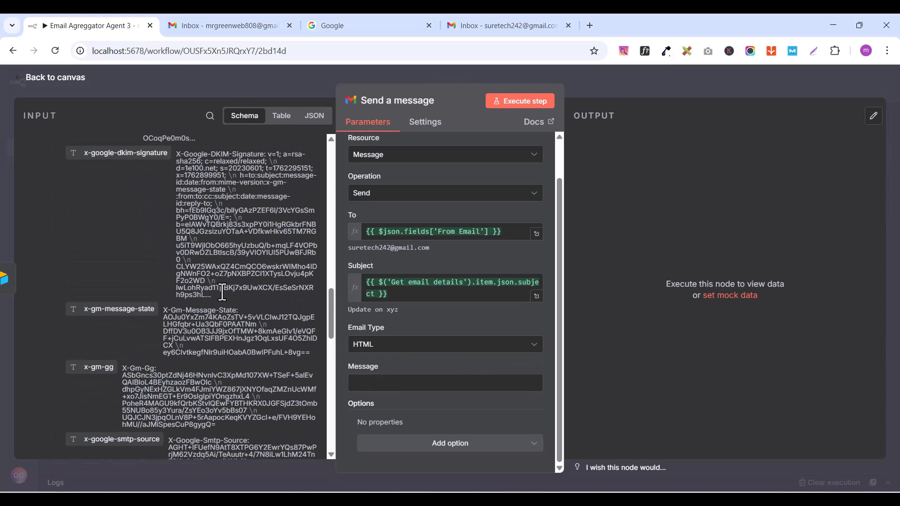
scroll(222, 291, "up", 10)
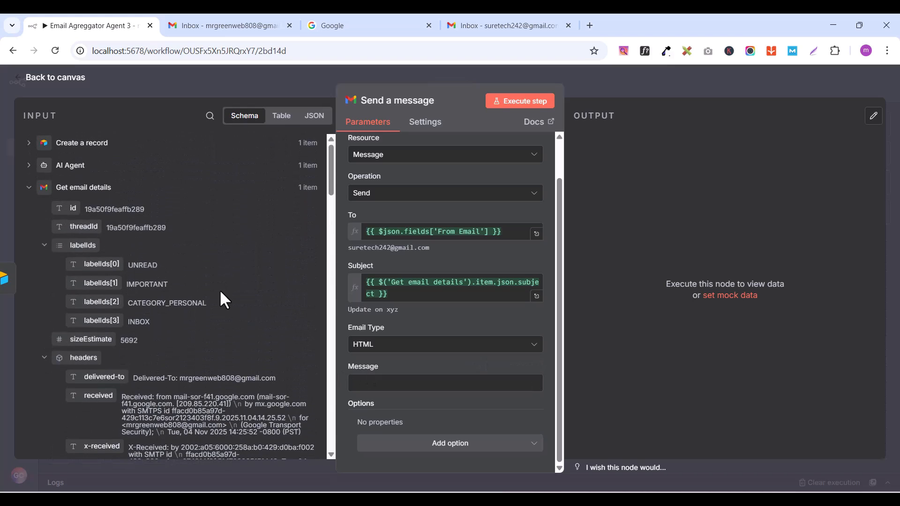
scroll(219, 288, "down", 3)
scroll(219, 289, "up", 3)
left_click(30, 188)
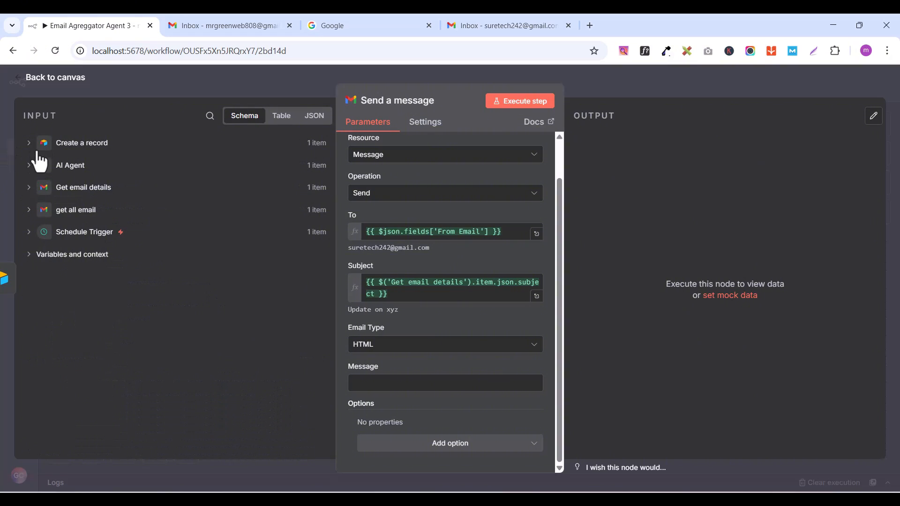
left_click(30, 165)
left_click_drag(72, 184, 362, 384)
left_click(342, 355)
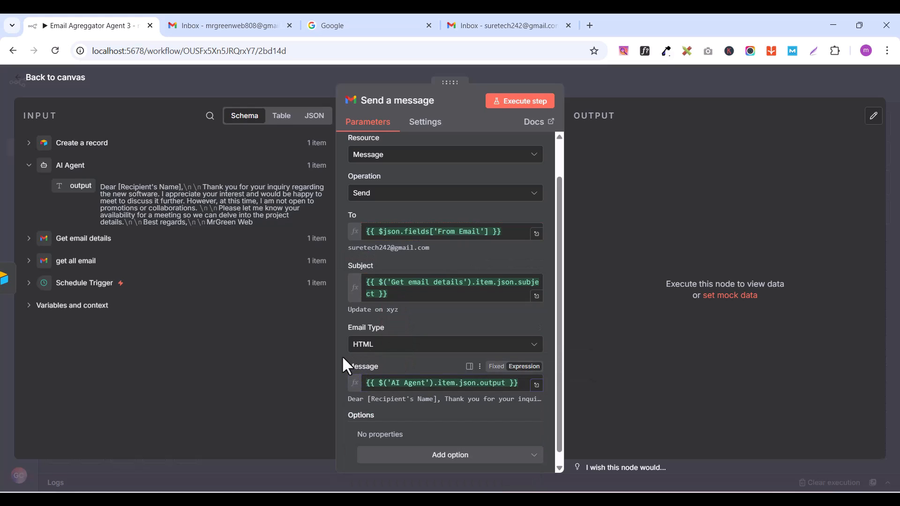
scroll(468, 404, "down", 1)
scroll(436, 398, "up", 1)
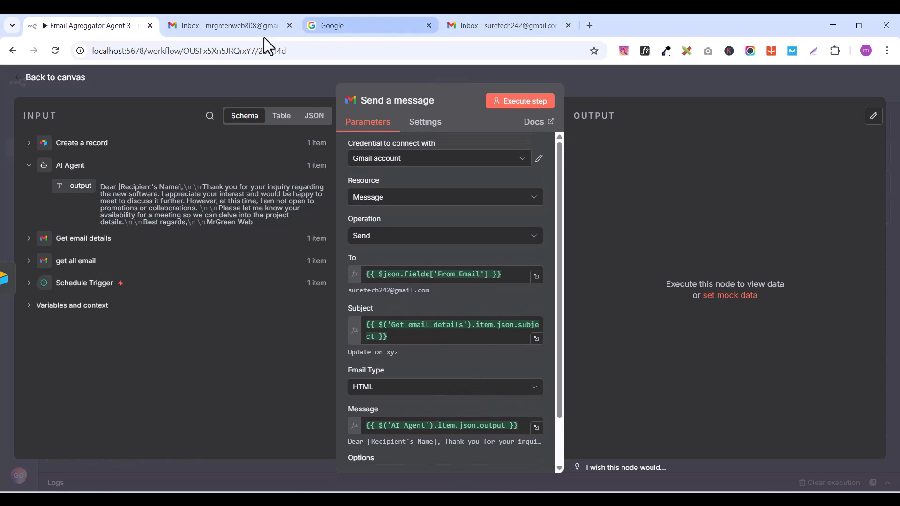
left_click(46, 80)
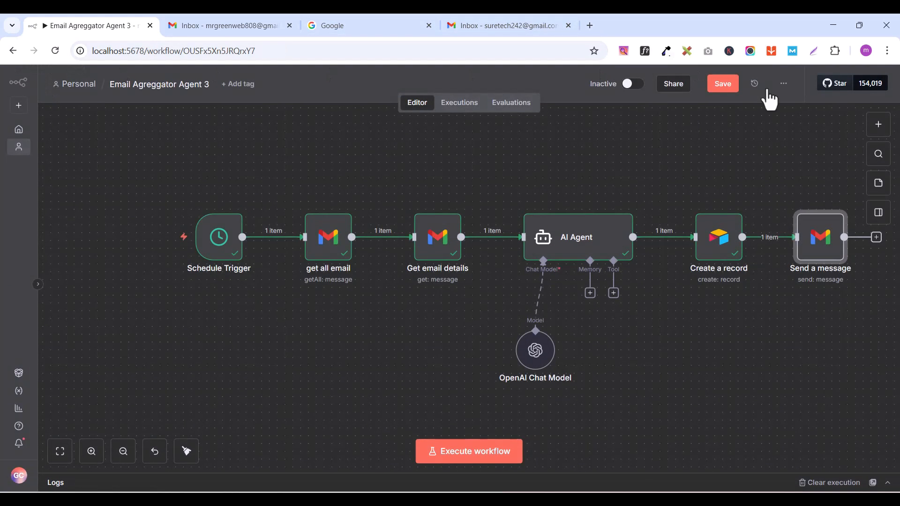
Step: Add a Gmail message node after Send a message and set its operation to Mark as Read
left_click(122, 451)
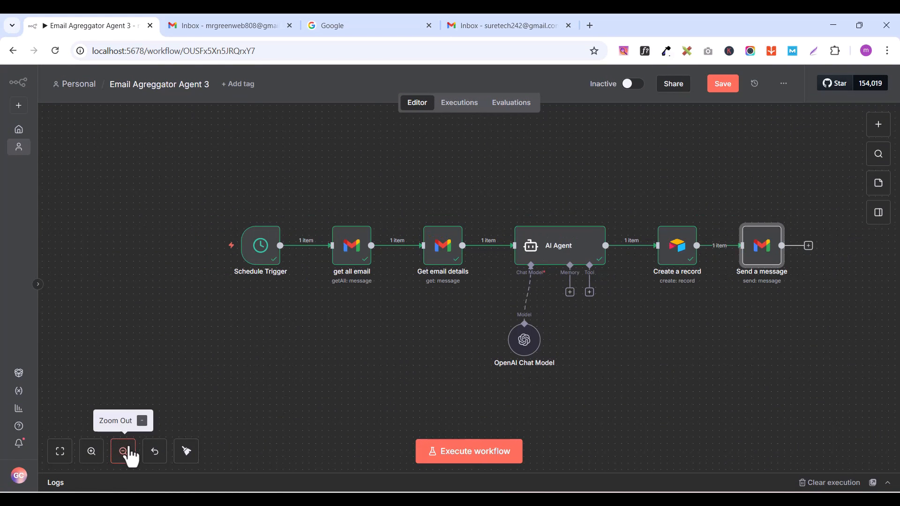
left_click(809, 246)
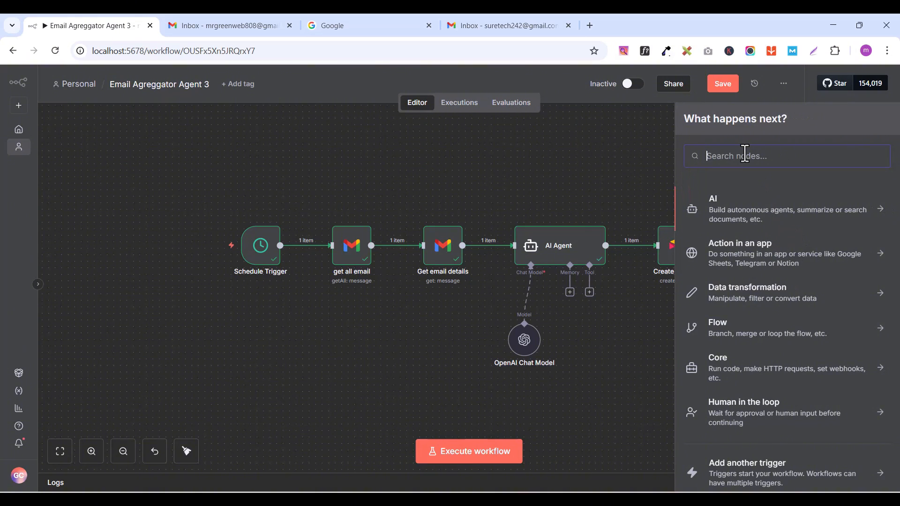
type("GMAIL")
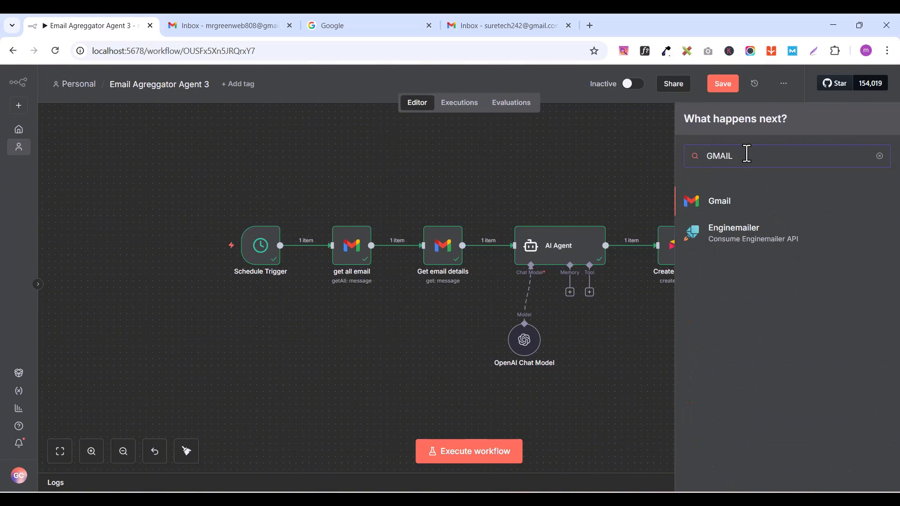
left_click(723, 207)
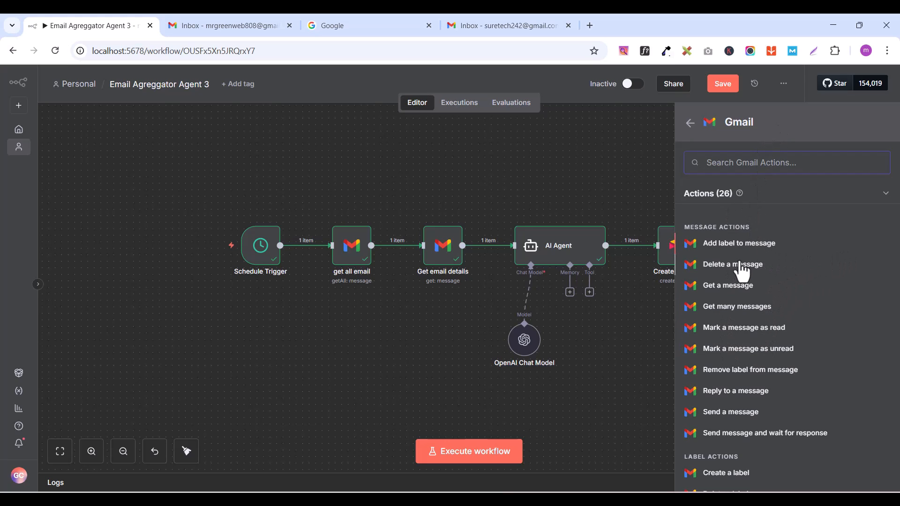
left_click(729, 291)
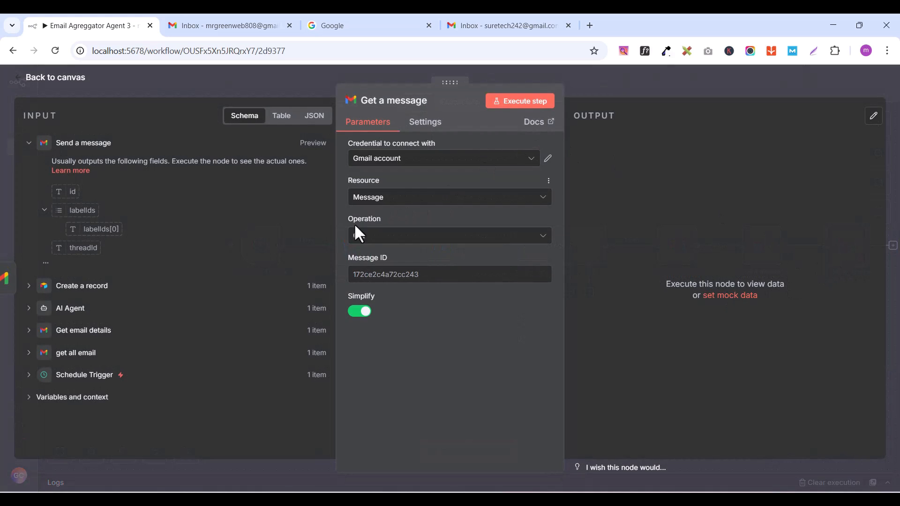
left_click(370, 243)
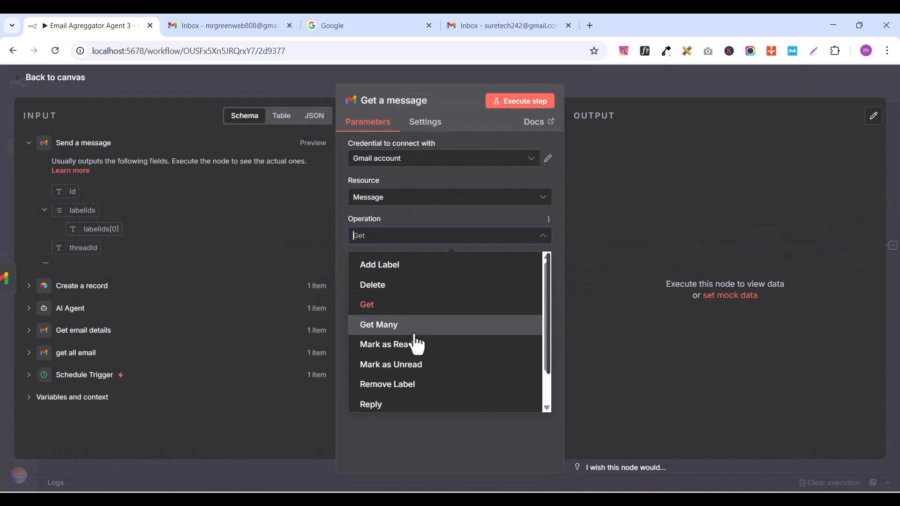
left_click(398, 349)
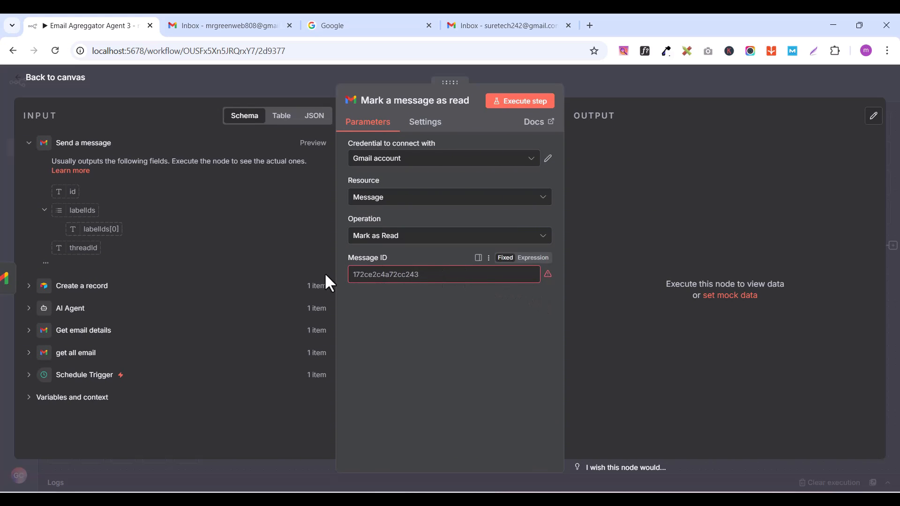
Step: Map threadId from Get email details to the Message ID of the Mark a message as read node and return to the canvas
left_click(29, 142)
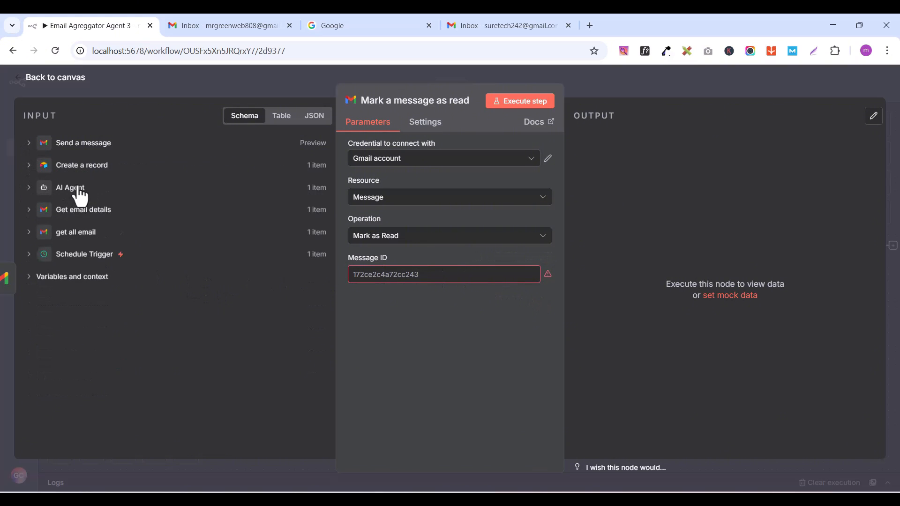
left_click(30, 211)
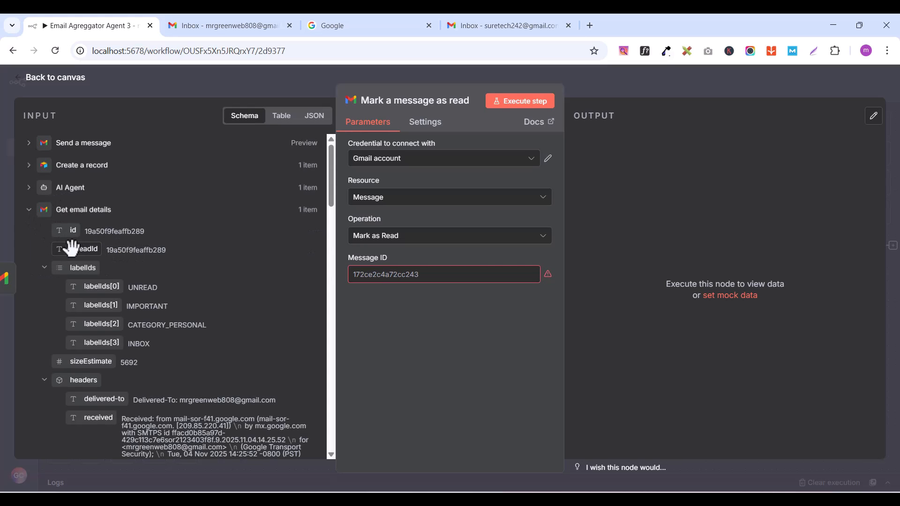
left_click_drag(71, 250, 371, 275)
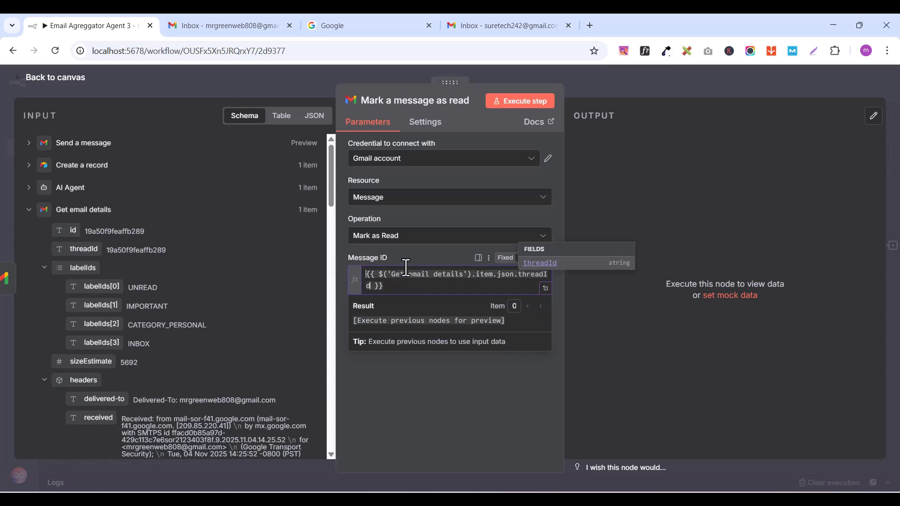
left_click(345, 237)
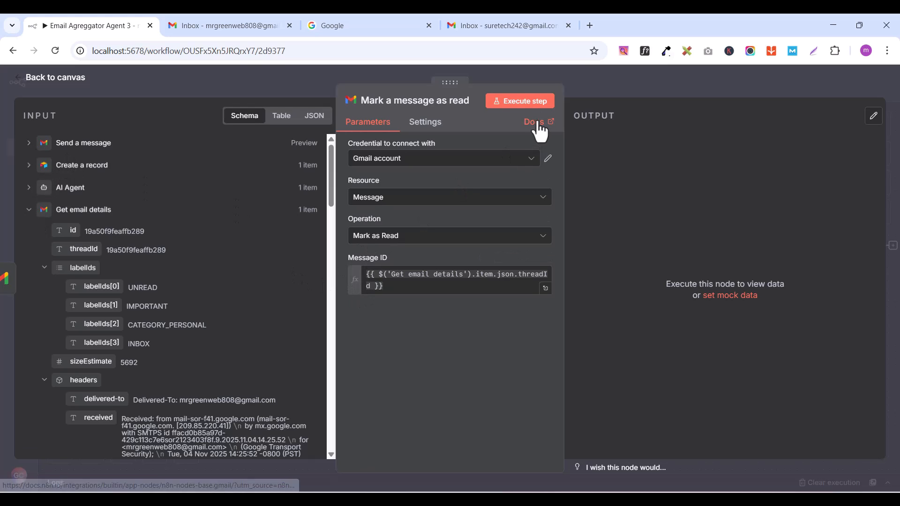
left_click(29, 80)
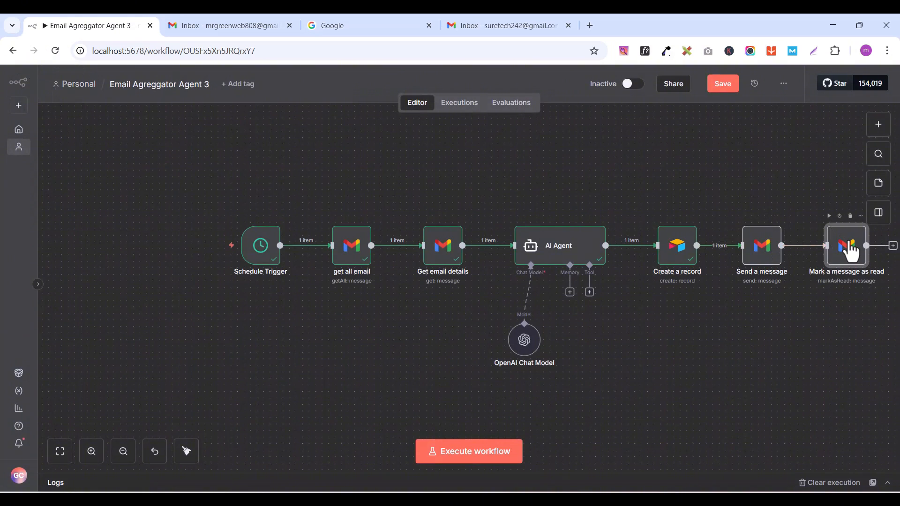
Step: Recheck the Mark a message as read node's Message ID mapping and move the OpenAI Chat Model node further below and left of the AI Agent
double_click(833, 239)
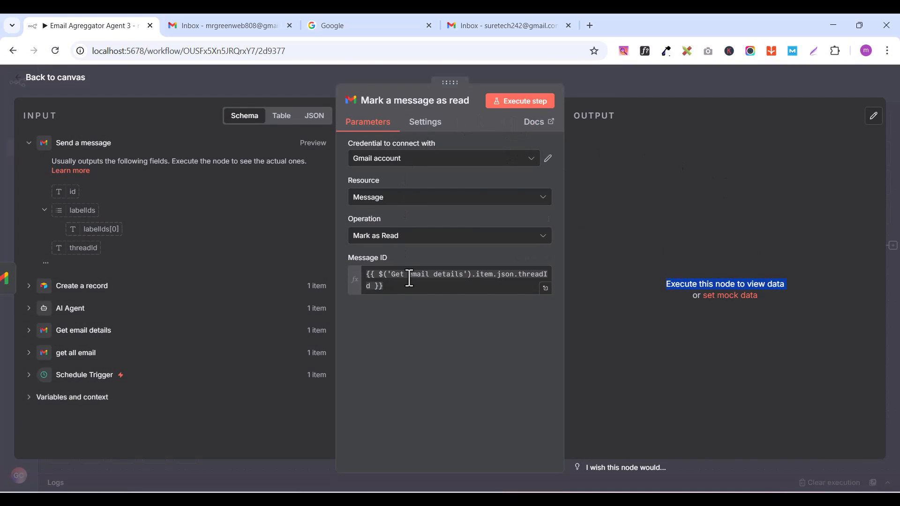
left_click(27, 144)
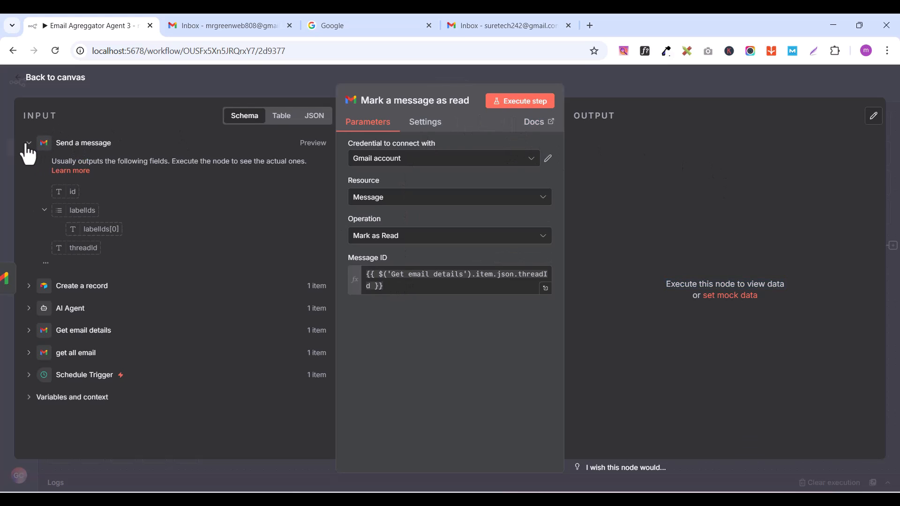
left_click(26, 144)
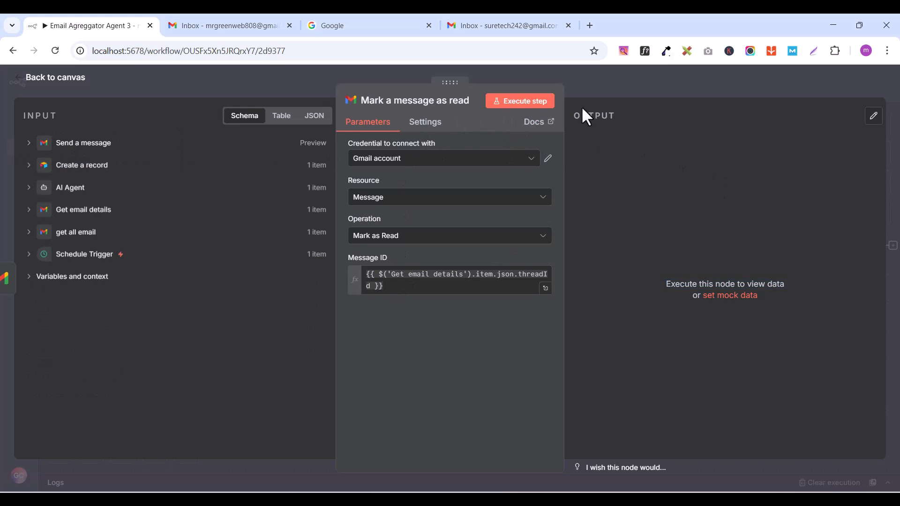
left_click(37, 79)
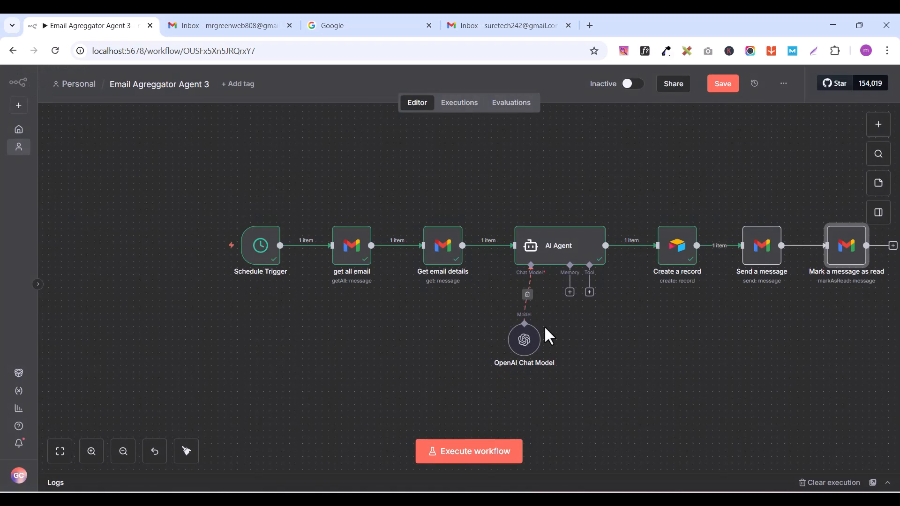
left_click_drag(526, 354, 454, 393)
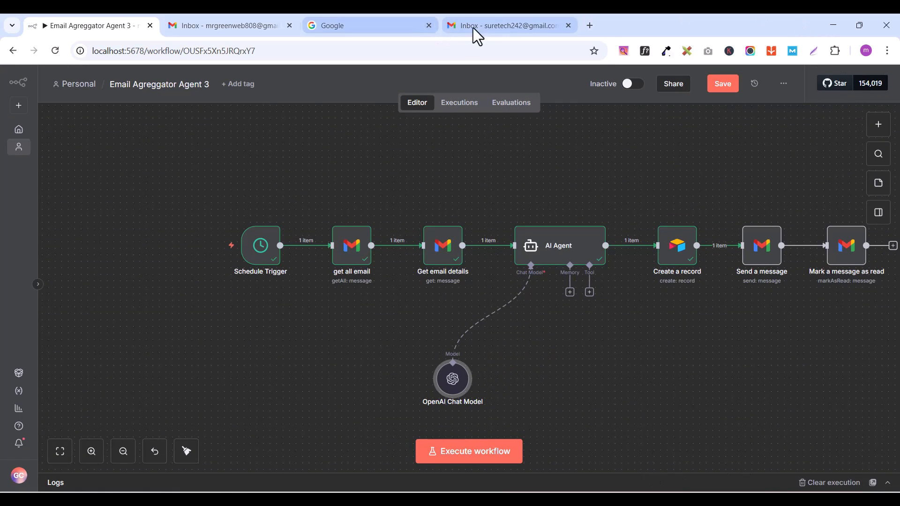
Step: Check the test sender's inbox and the receiving inbox in Gmail, and return to the n8n workflow
left_click(485, 30)
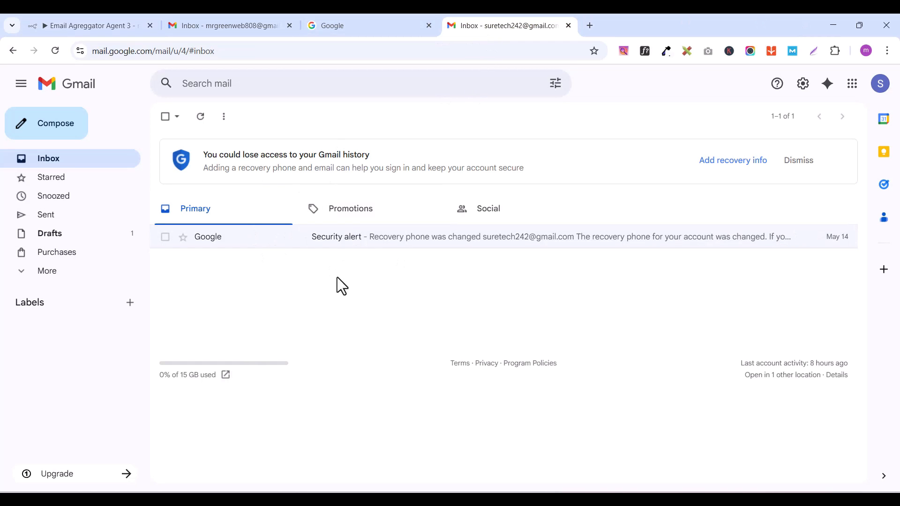
left_click(235, 29)
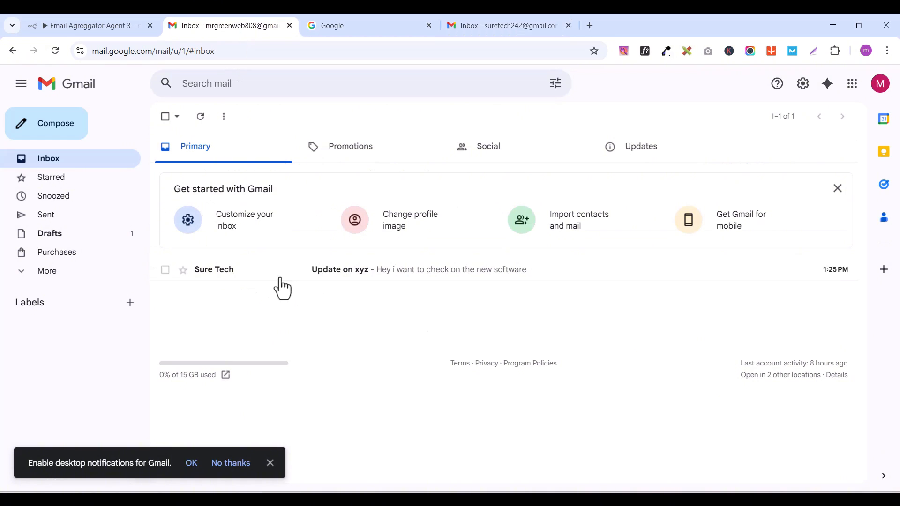
left_click(109, 24)
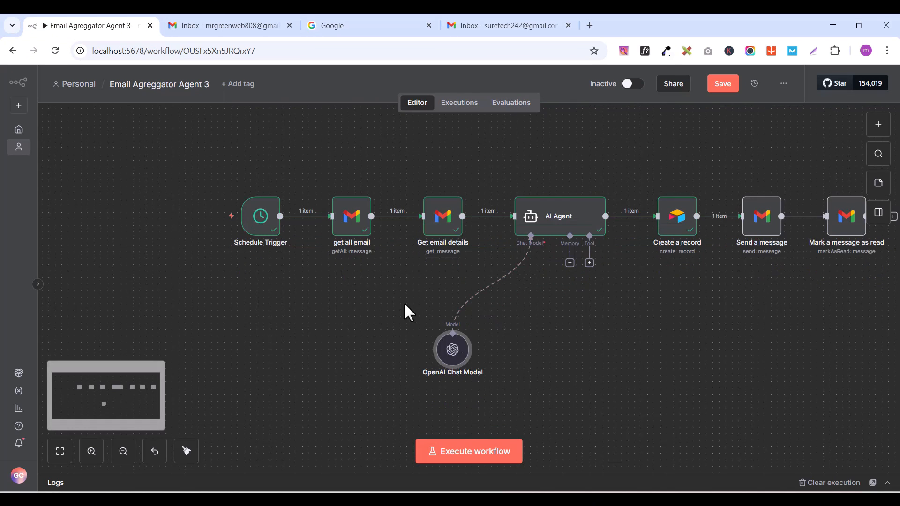
scroll(395, 314, "up", 1)
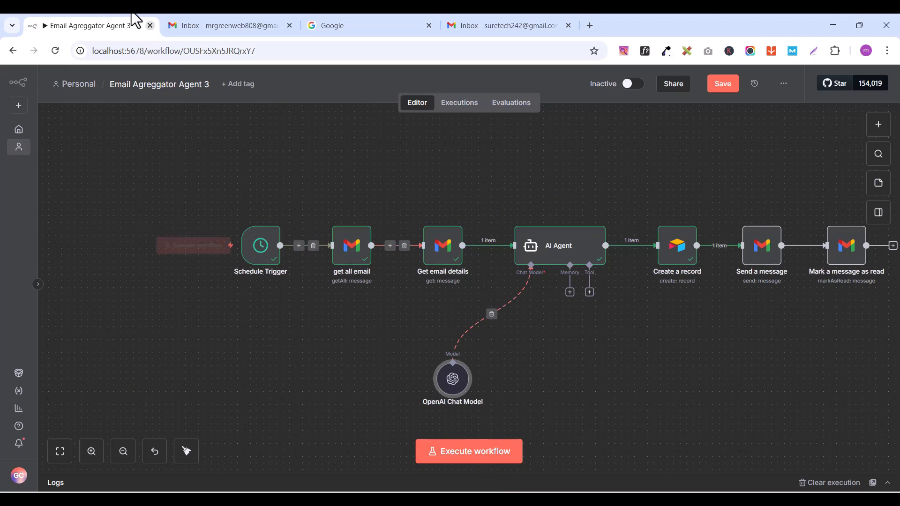
left_click(236, 24)
left_click(78, 26)
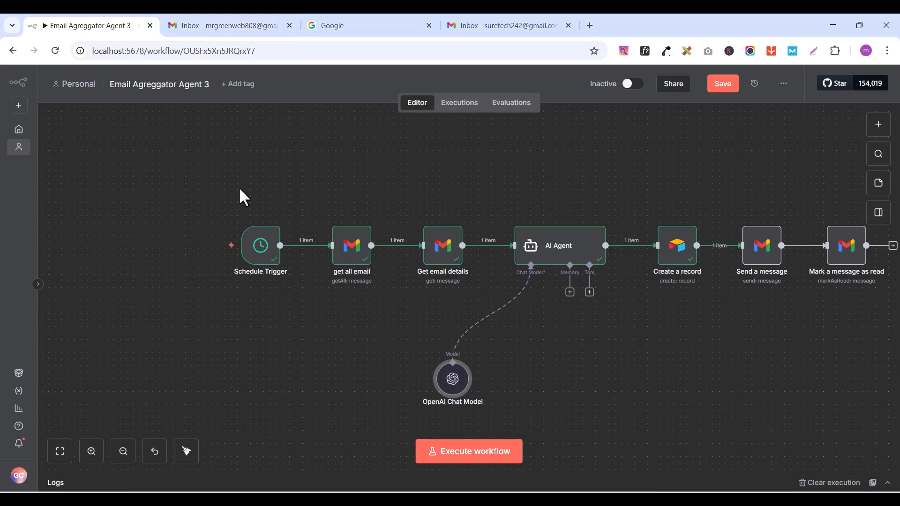
Step: Execute the whole workflow, switch to the receiving Gmail inbox and reload it to check the read status of "Update on xyz"
left_click(466, 452)
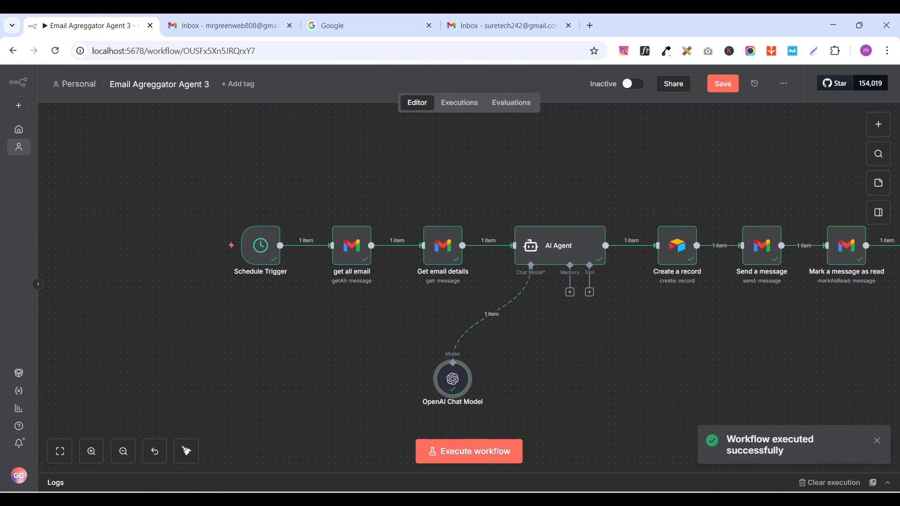
left_click(200, 29)
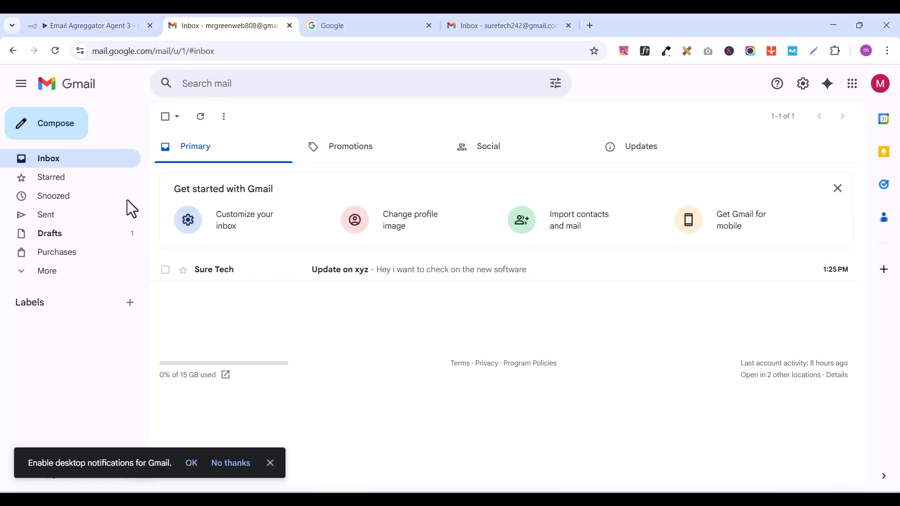
left_click(55, 51)
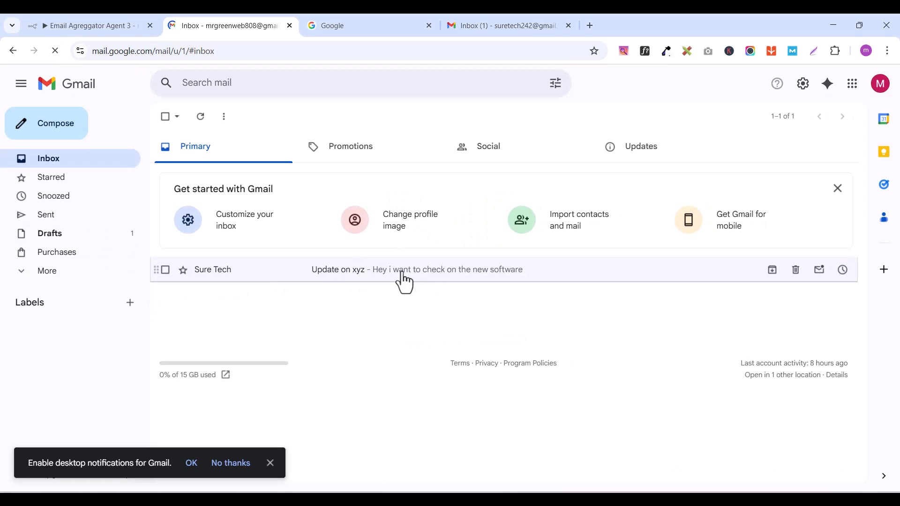
Step: Open the "Update on xyz" reply in the test sender's Gmail inbox, read it, and return to the full n8n workflow
left_click(497, 27)
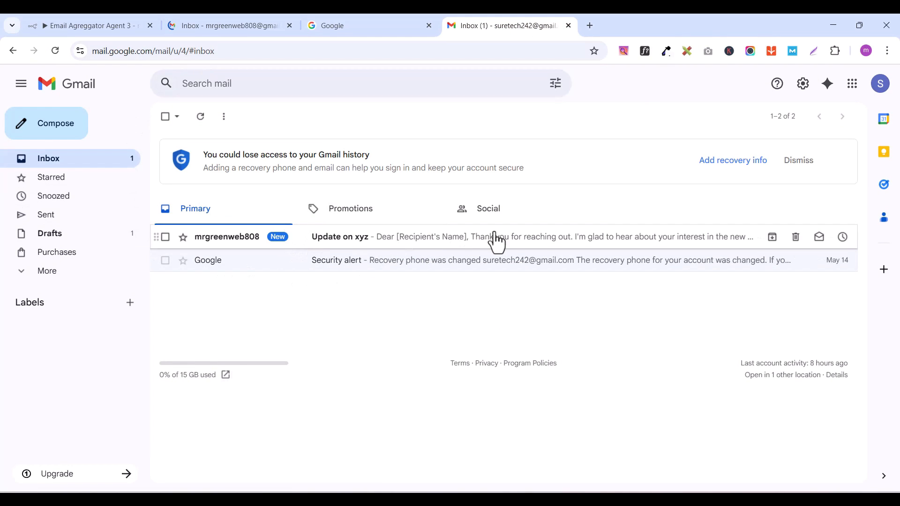
left_click(509, 241)
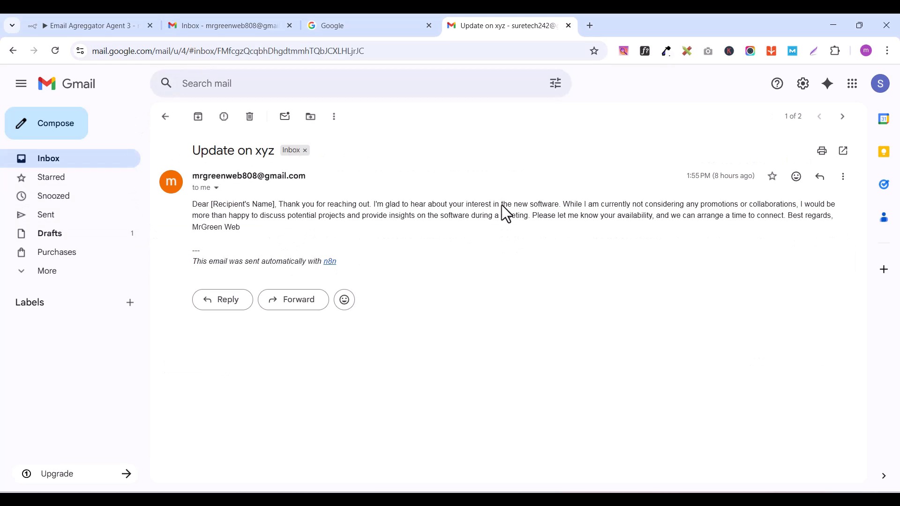
left_click(244, 26)
left_click(89, 26)
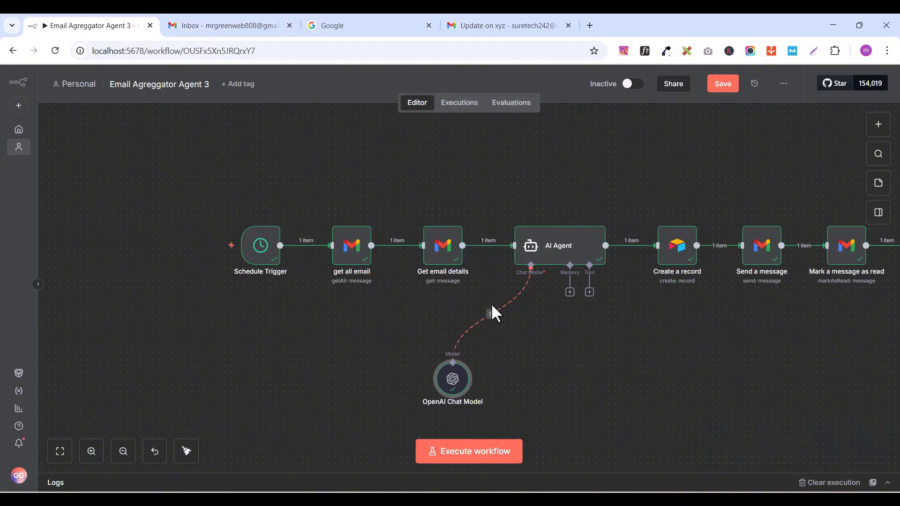
left_click_drag(592, 316, 497, 295)
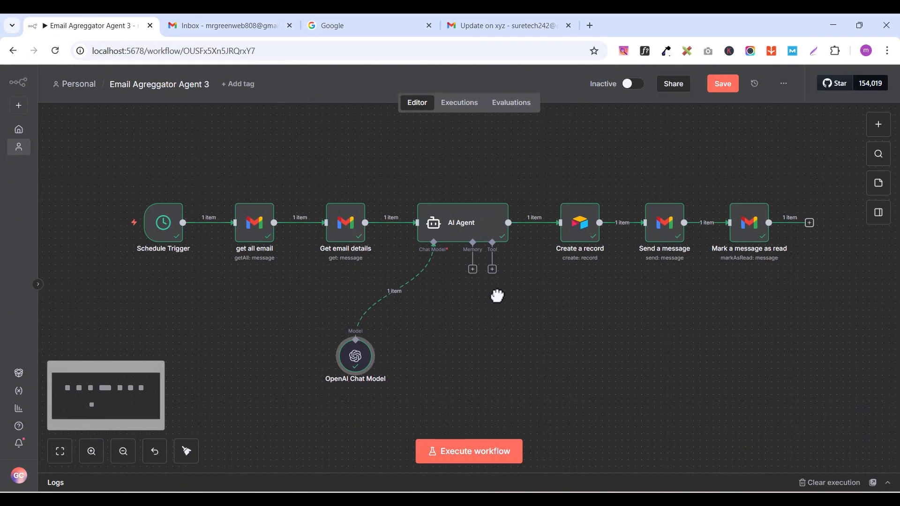